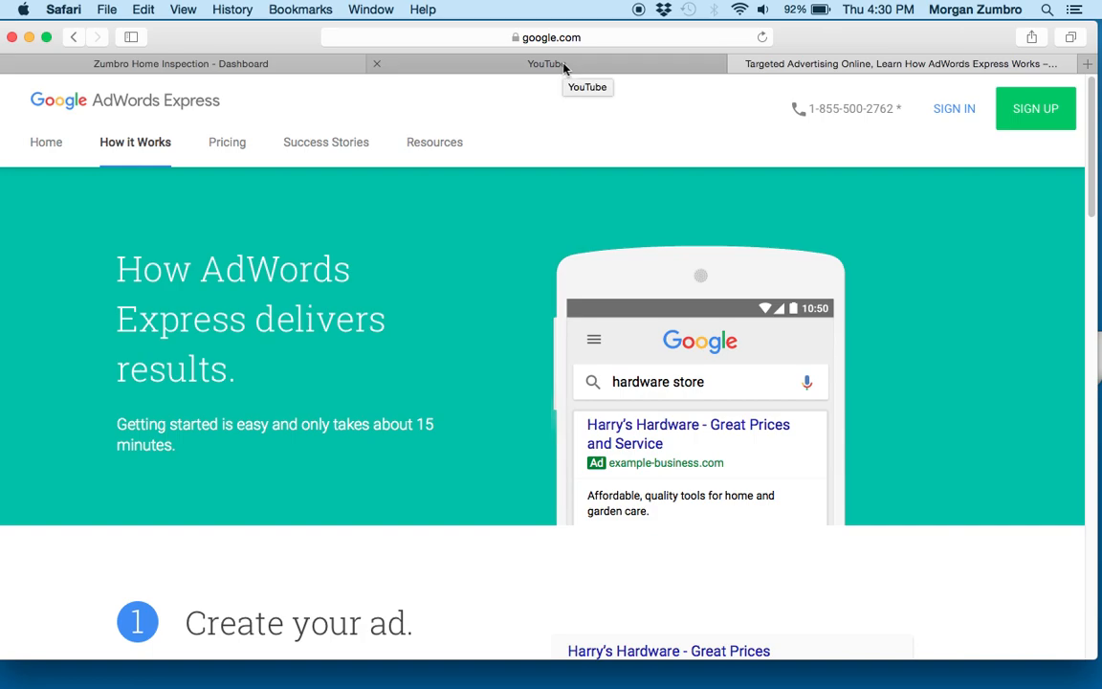
- Close the YouTube page and the AdWords Express "How it Works" page, returning to the Google My Business dashboard
click(563, 66)
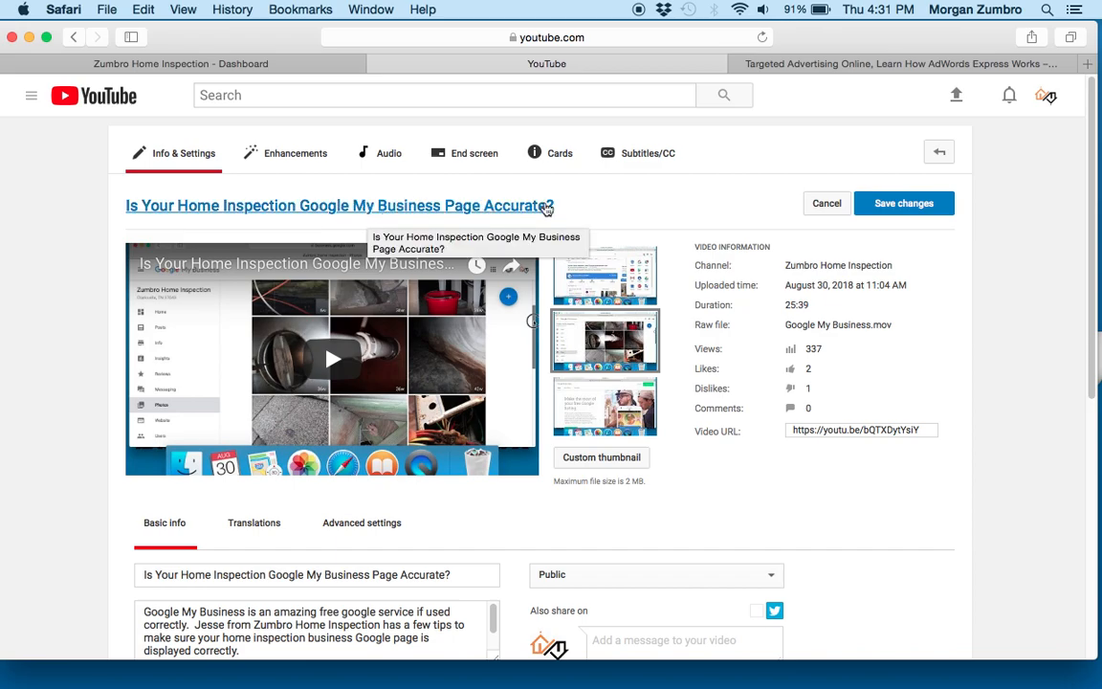
click(378, 65)
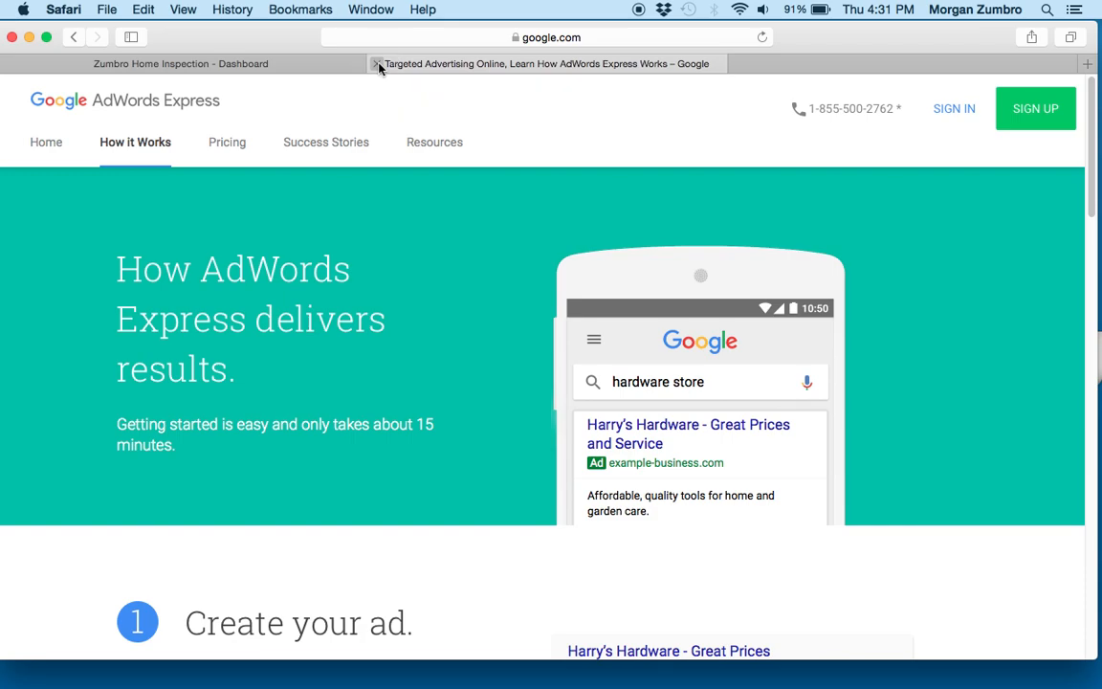
click(377, 64)
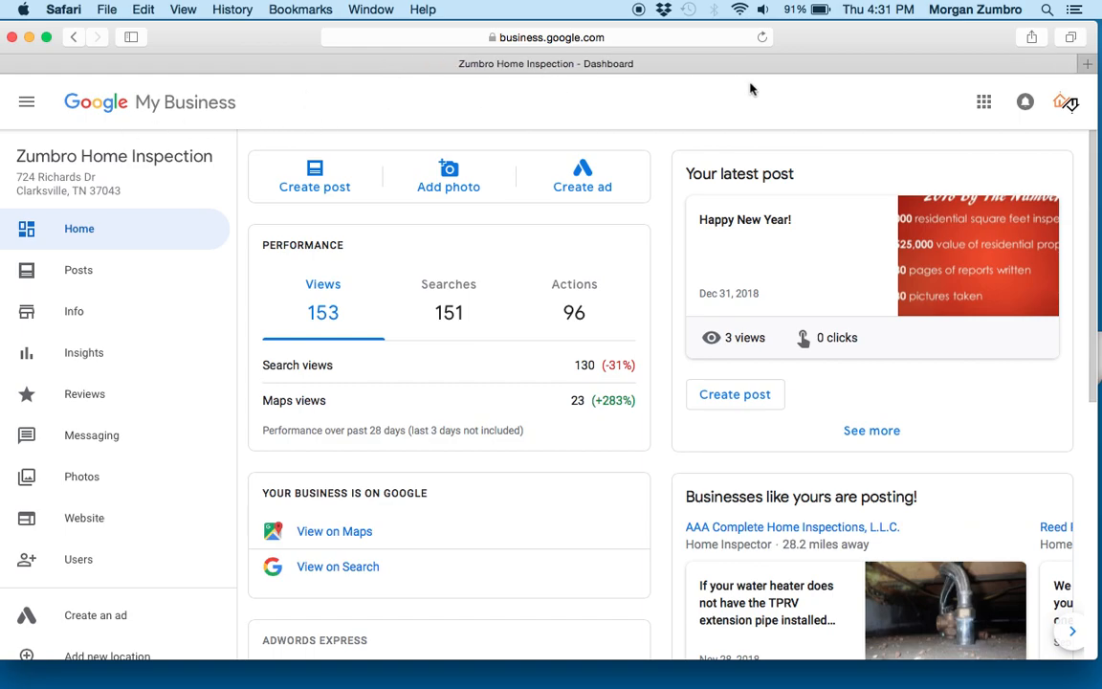
- Open AdWords Express from the Google My Business dashboard using its Create ad option
drag(1092, 238, 1096, 536)
drag(1093, 457, 1090, 99)
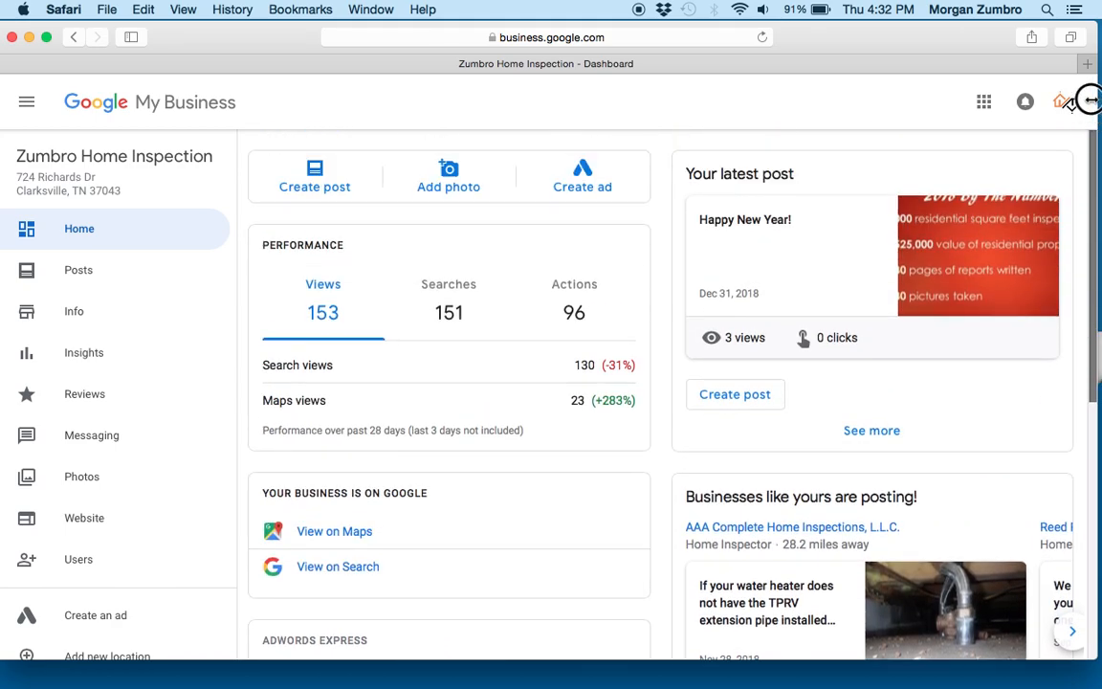
click(578, 178)
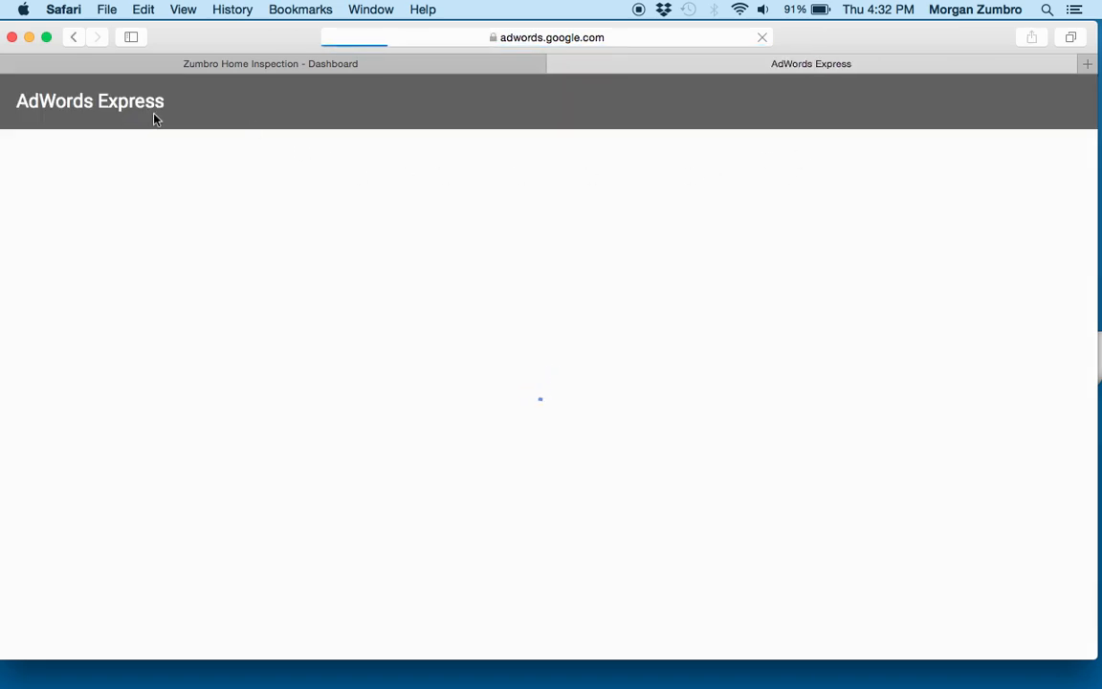
- Return to the Google My Business dashboard and examine its side menu and the month's ad performance
click(442, 69)
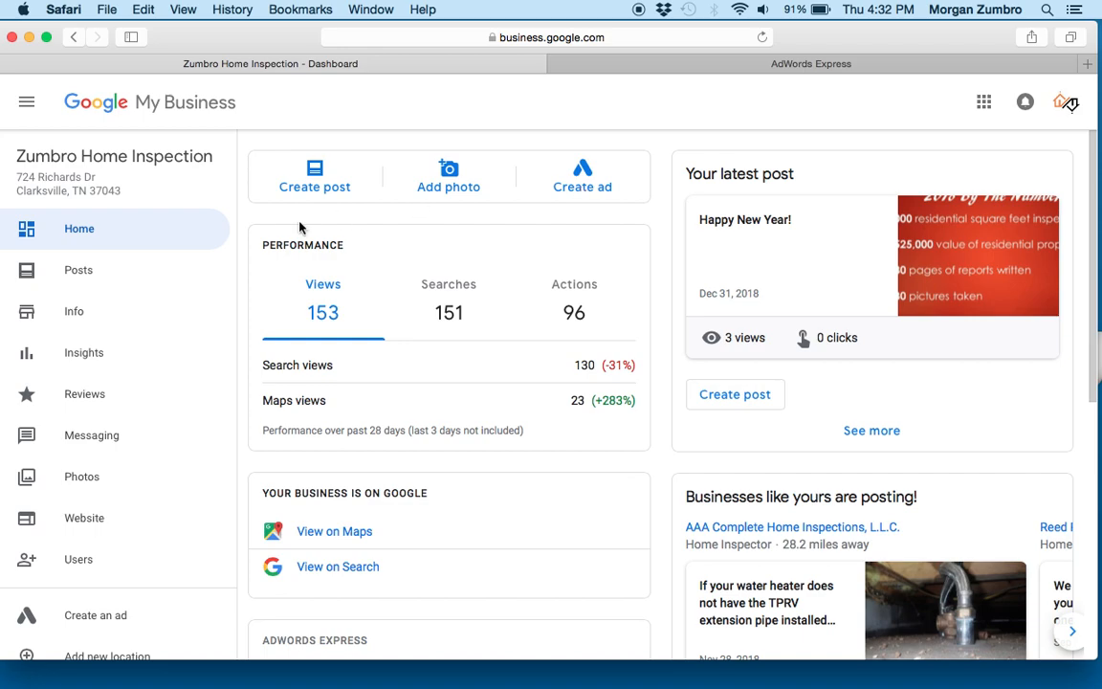
drag(228, 221, 229, 340)
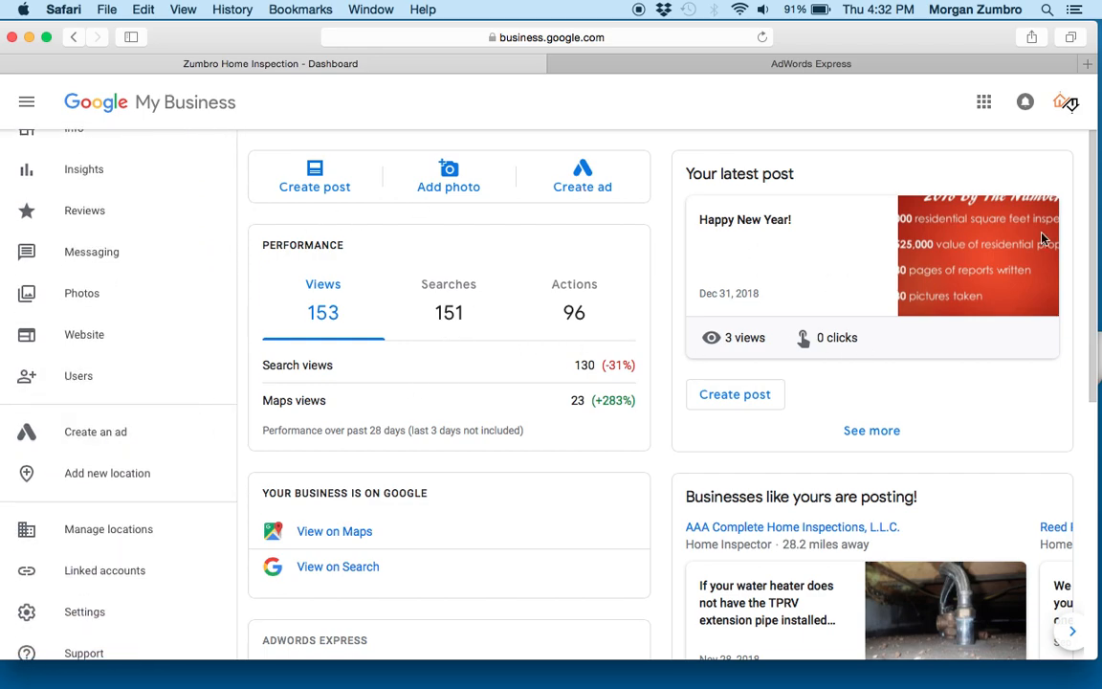
scroll(962, 257, down, 5)
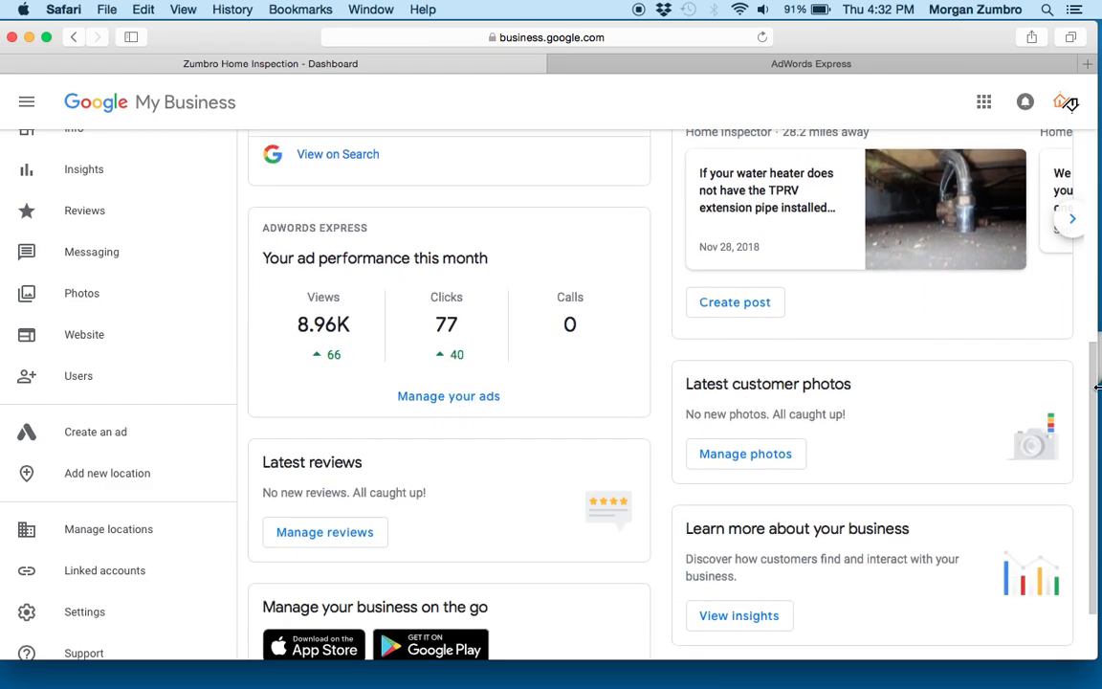
drag(1094, 387, 1093, 172)
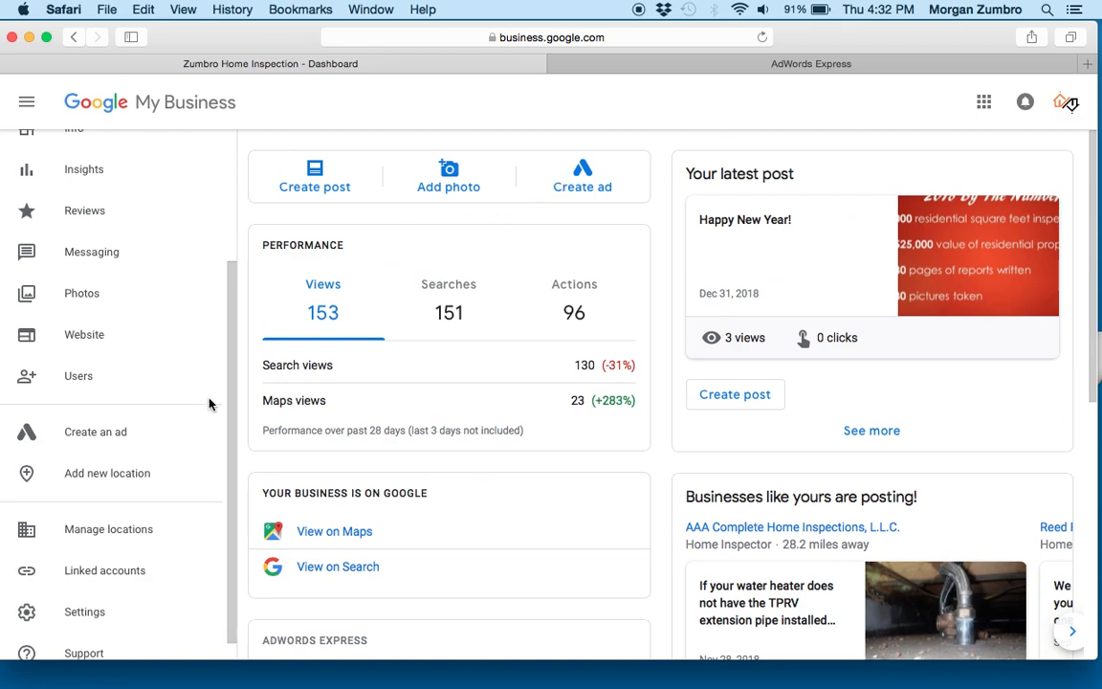
- Switch to AdWords Express, start a new ad and choose "Call your business" as its goal
click(815, 64)
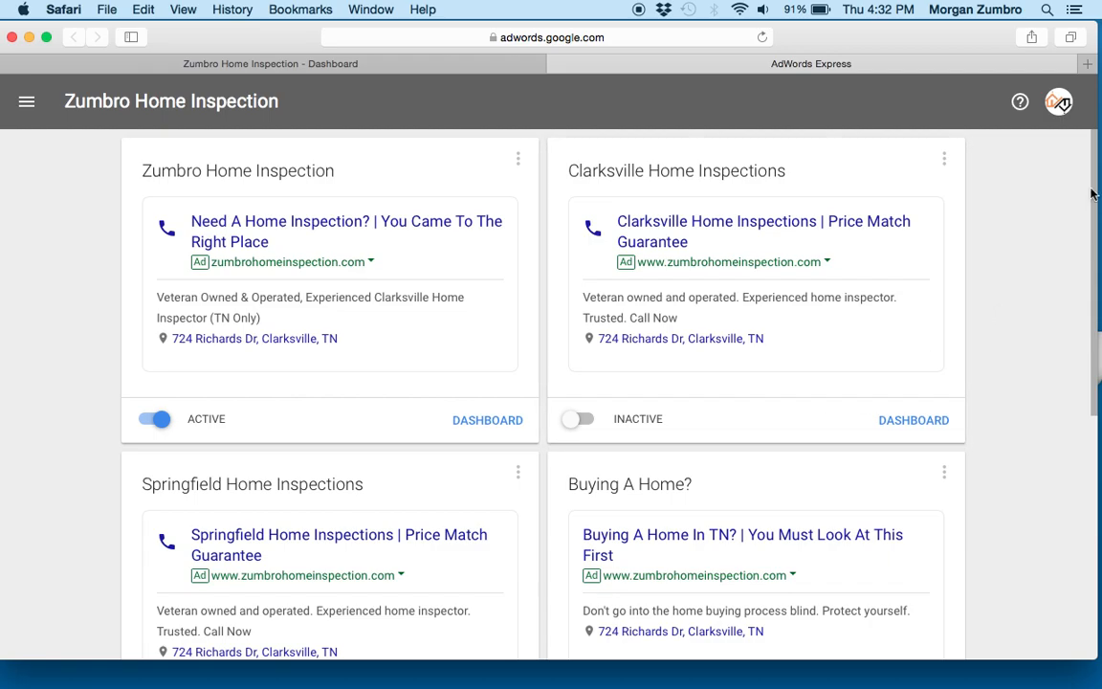
drag(1088, 187, 1090, 486)
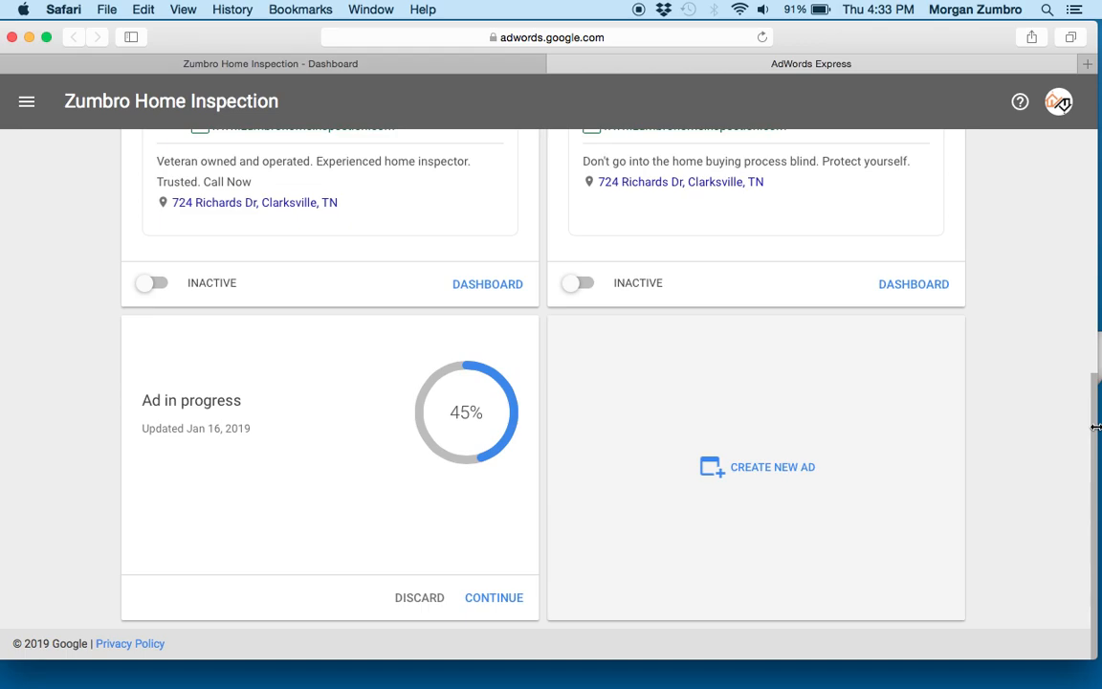
drag(1093, 422, 1099, 503)
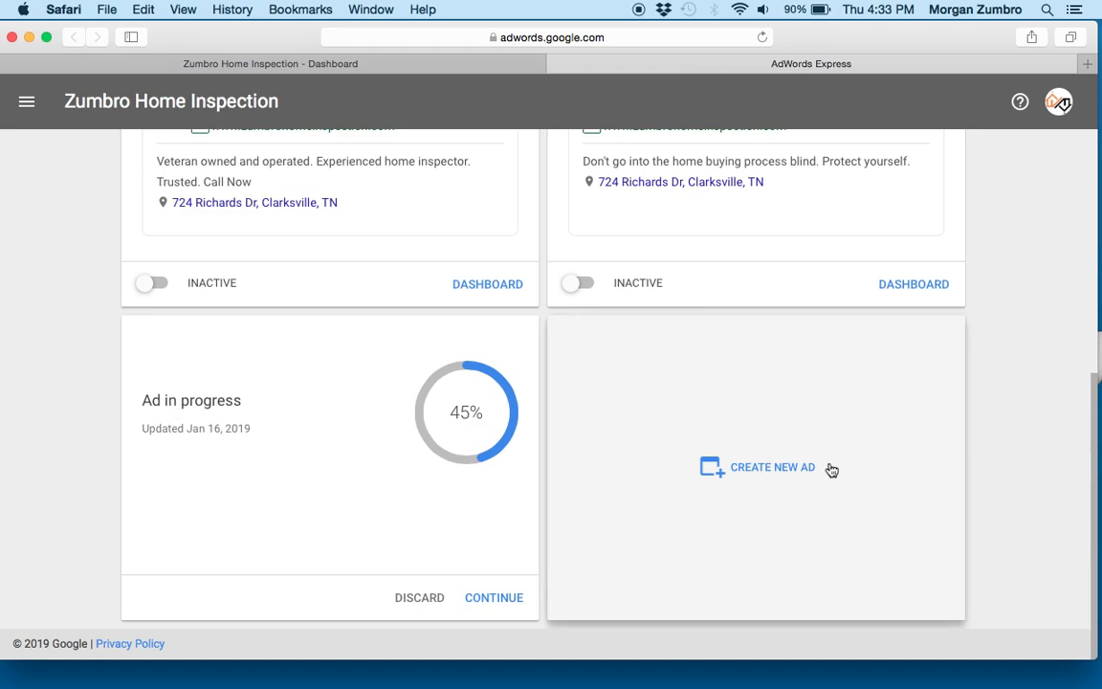
click(778, 480)
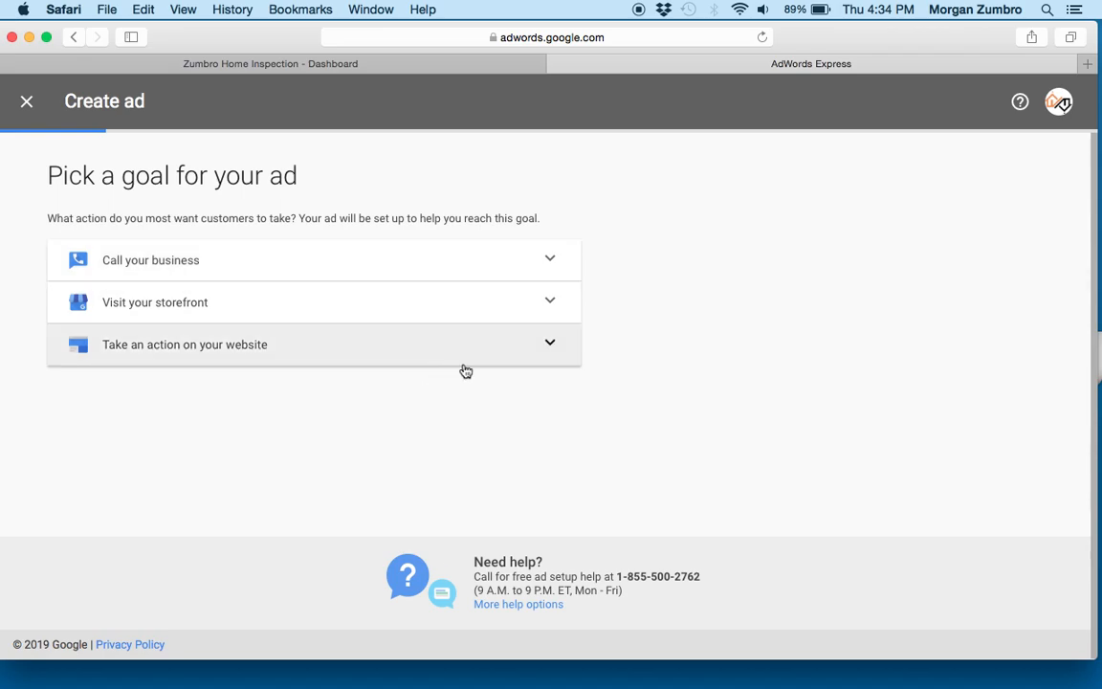
click(462, 267)
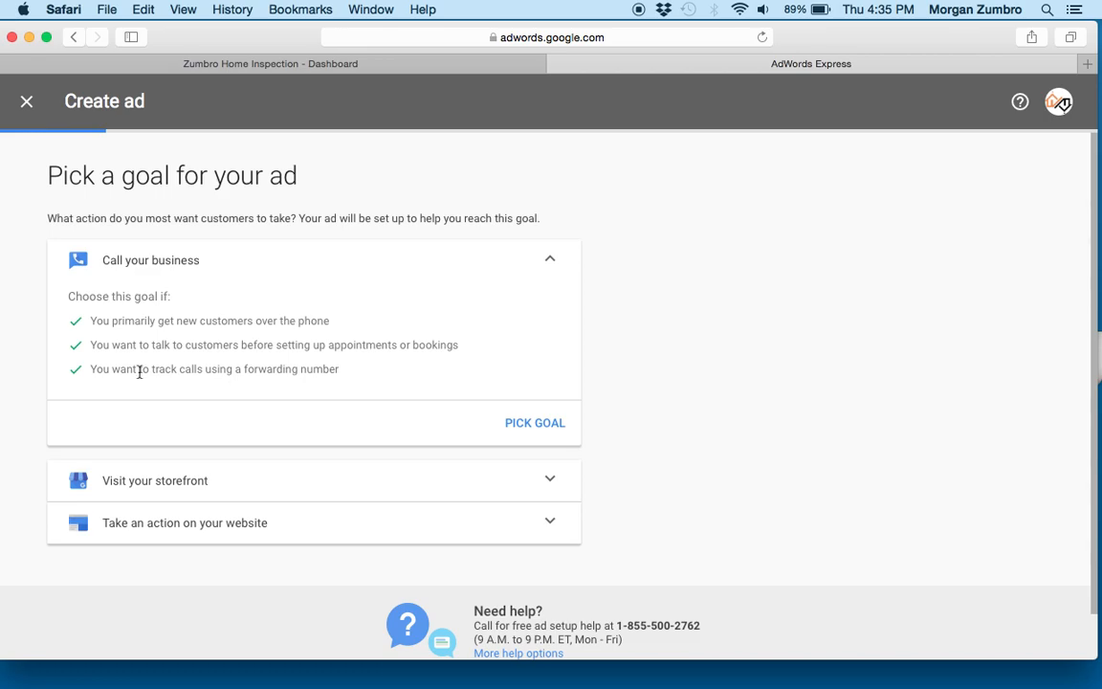
click(522, 423)
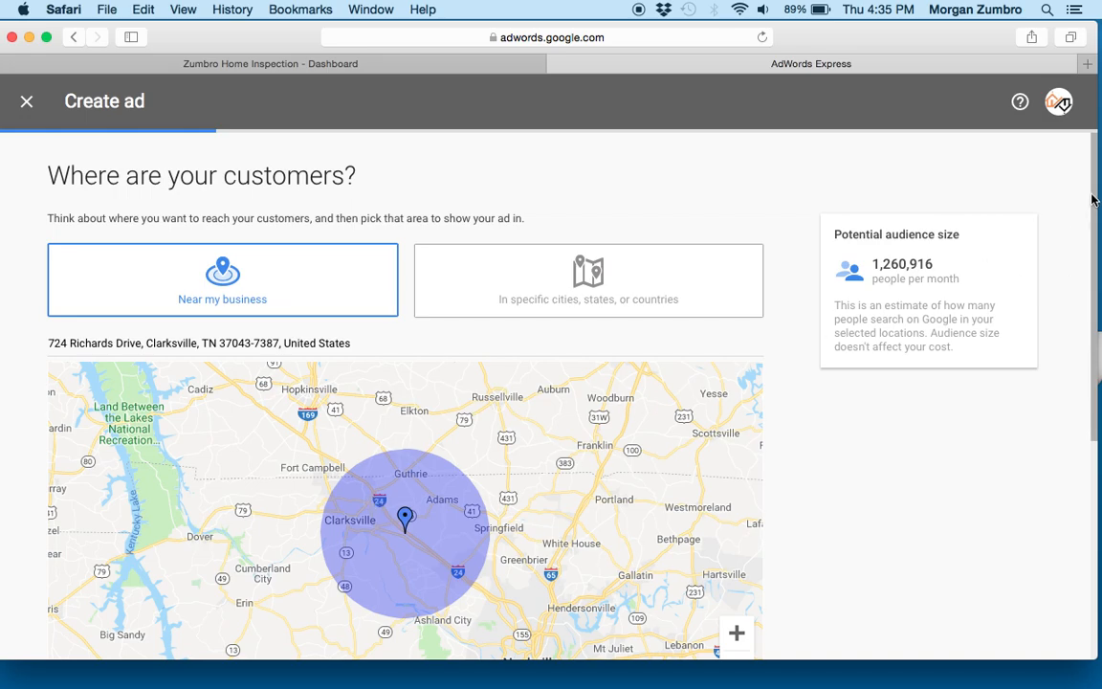
- Target specific cities, states, or countries and remove Chapmansboro, Pembroke, Oak Grove, Pleasant View and Fort Campbell from the locations
drag(1092, 196, 1094, 246)
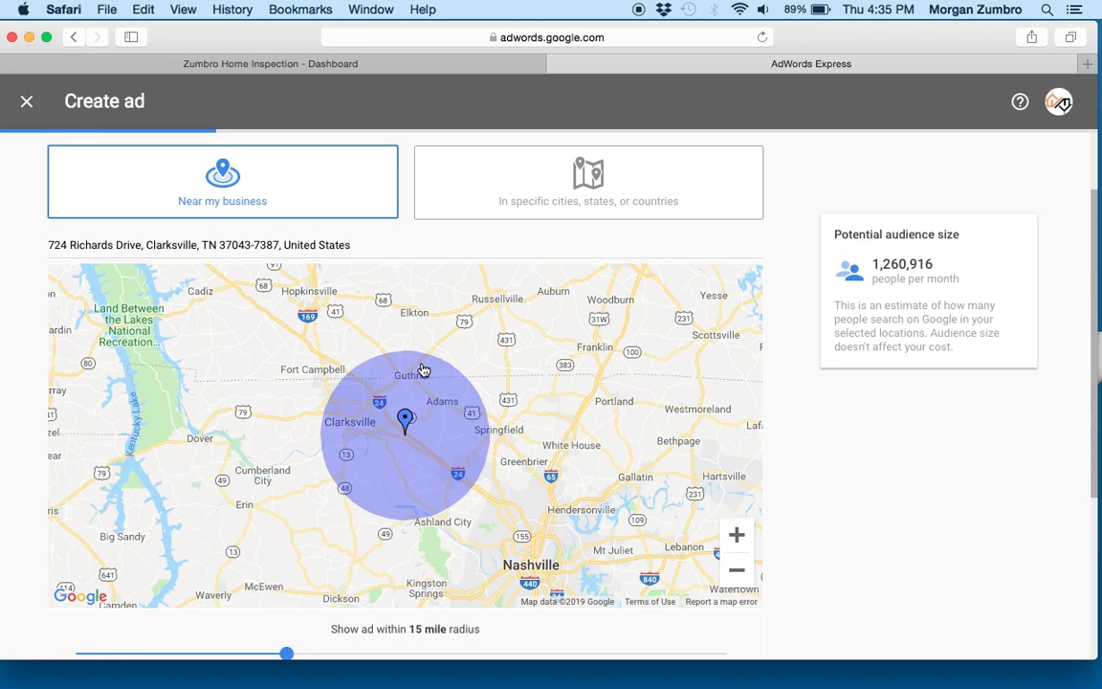
click(585, 198)
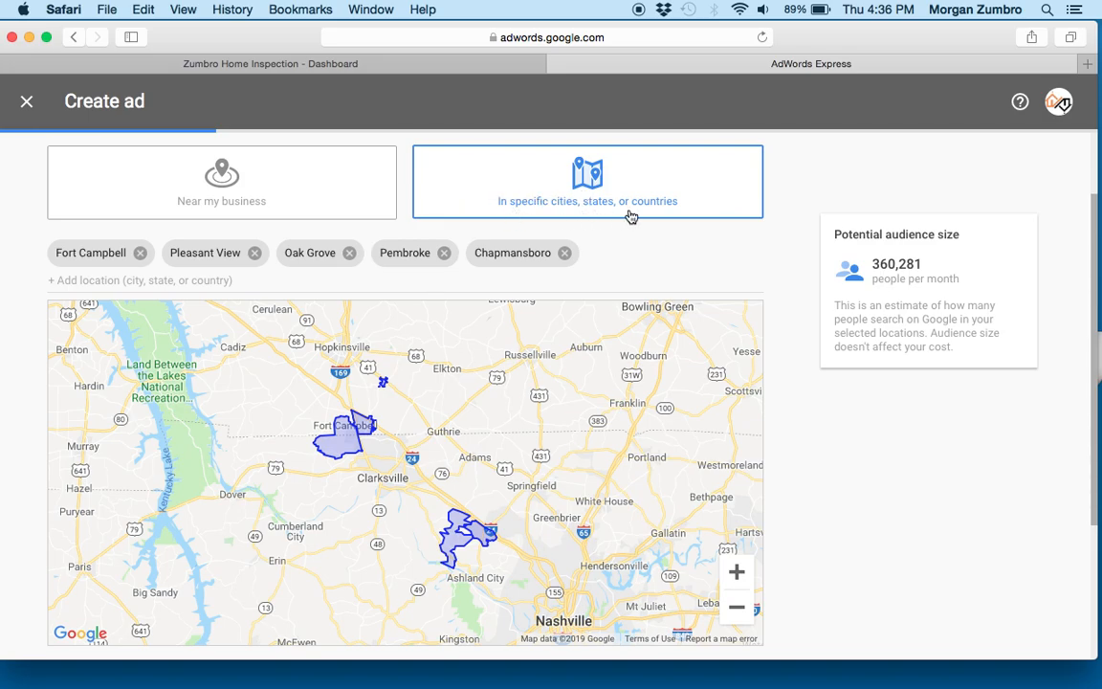
click(565, 255)
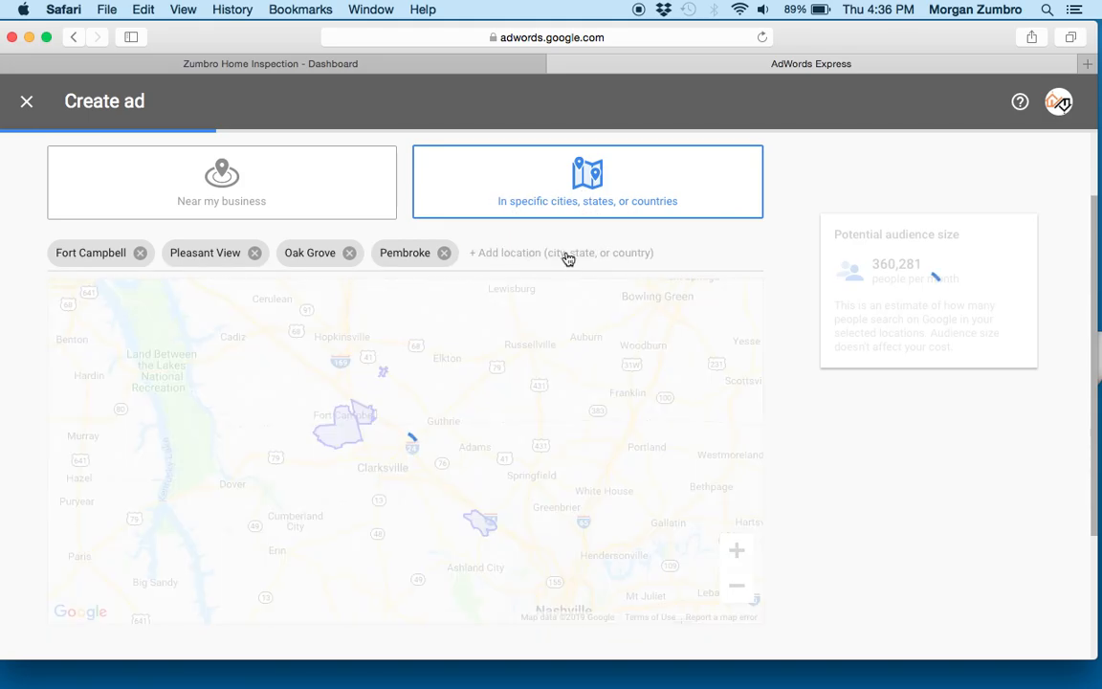
click(444, 254)
click(349, 253)
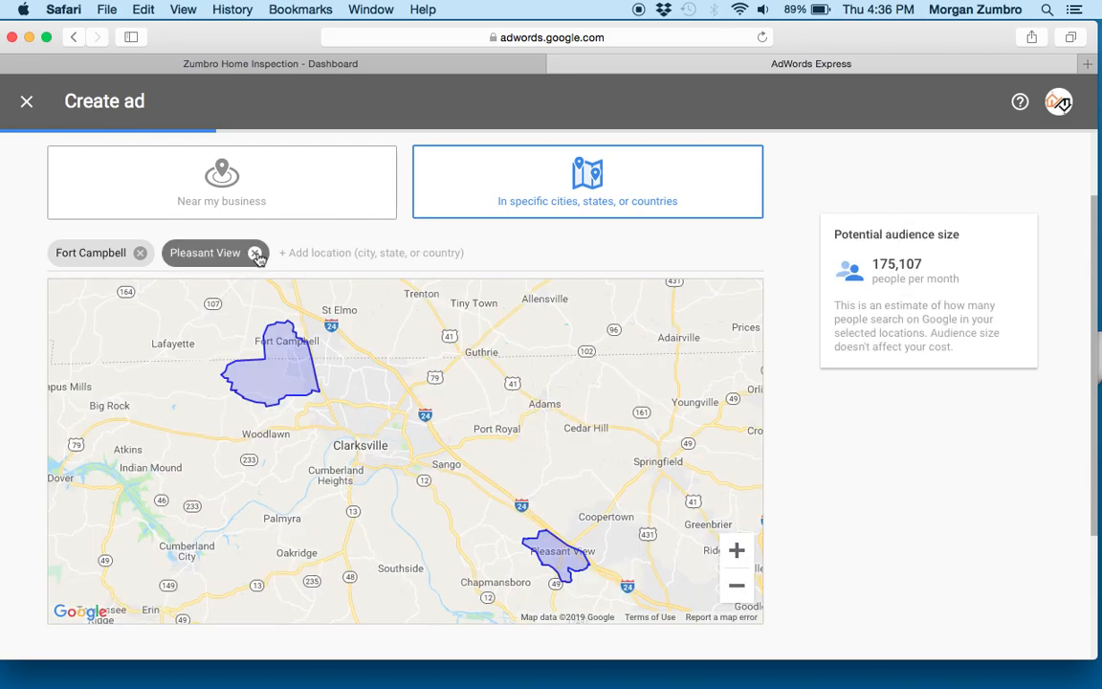
click(255, 252)
click(140, 252)
- Add Montgomery County, Tennessee, United States as the target location and continue to the product or service page
click(275, 254)
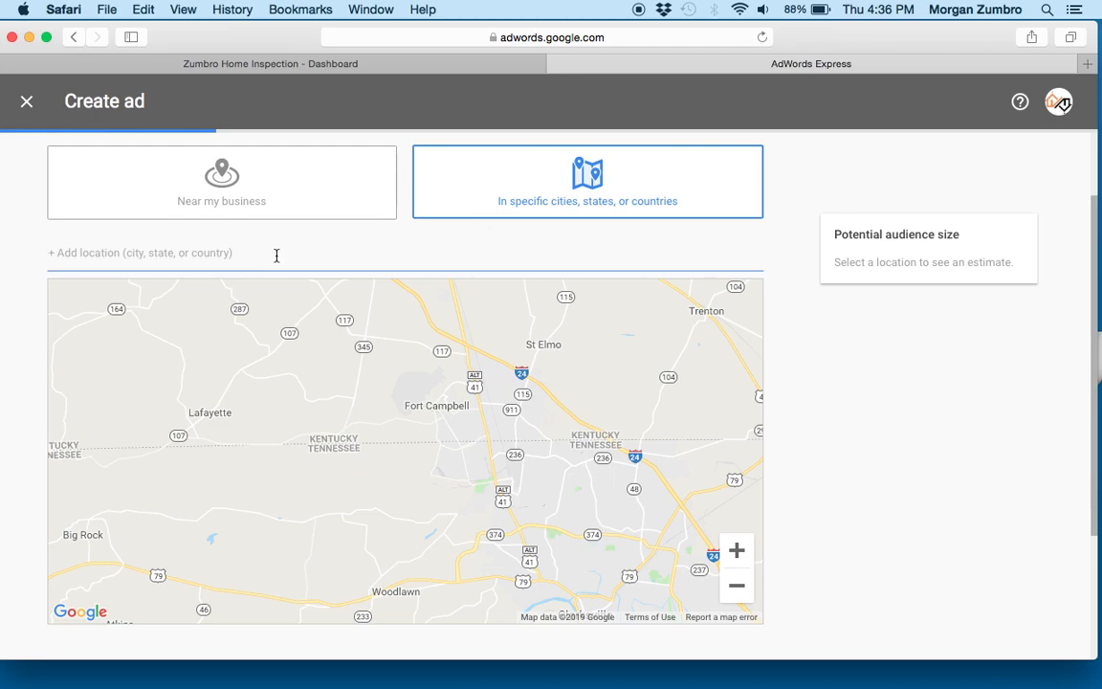
text(montgo)
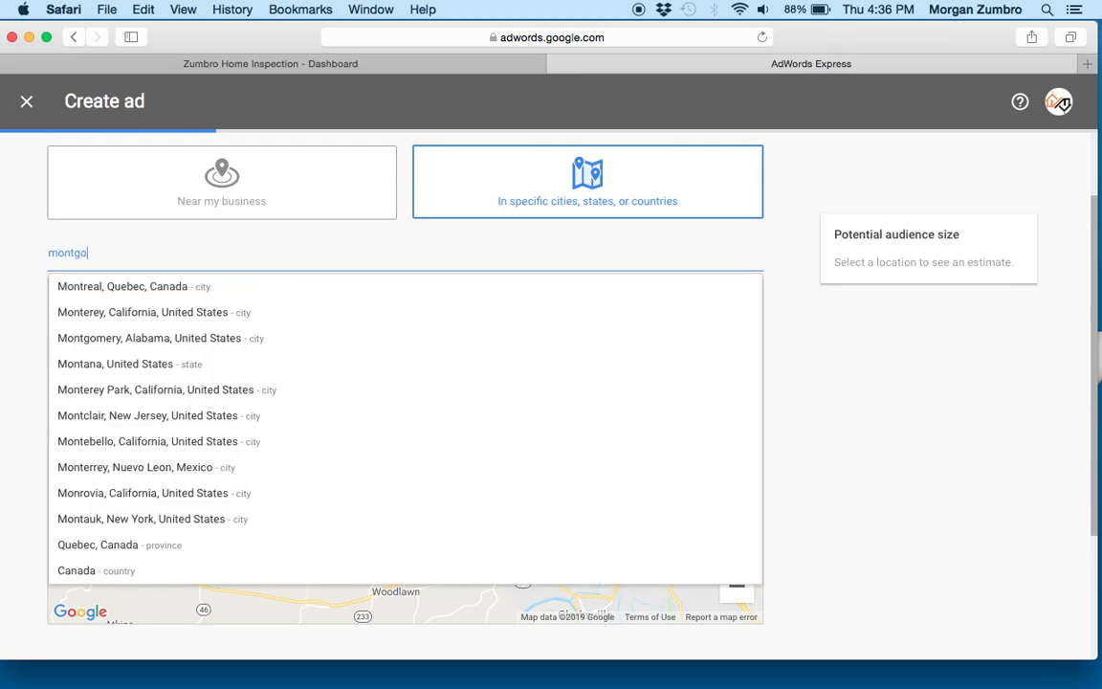
text(mery)
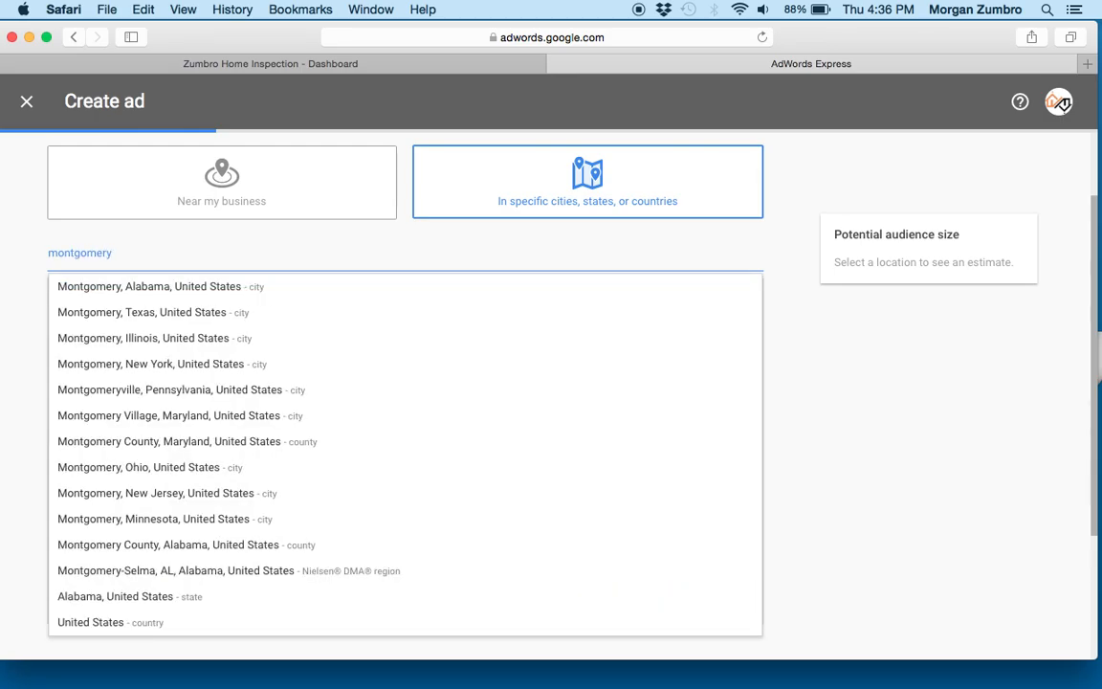
text( county)
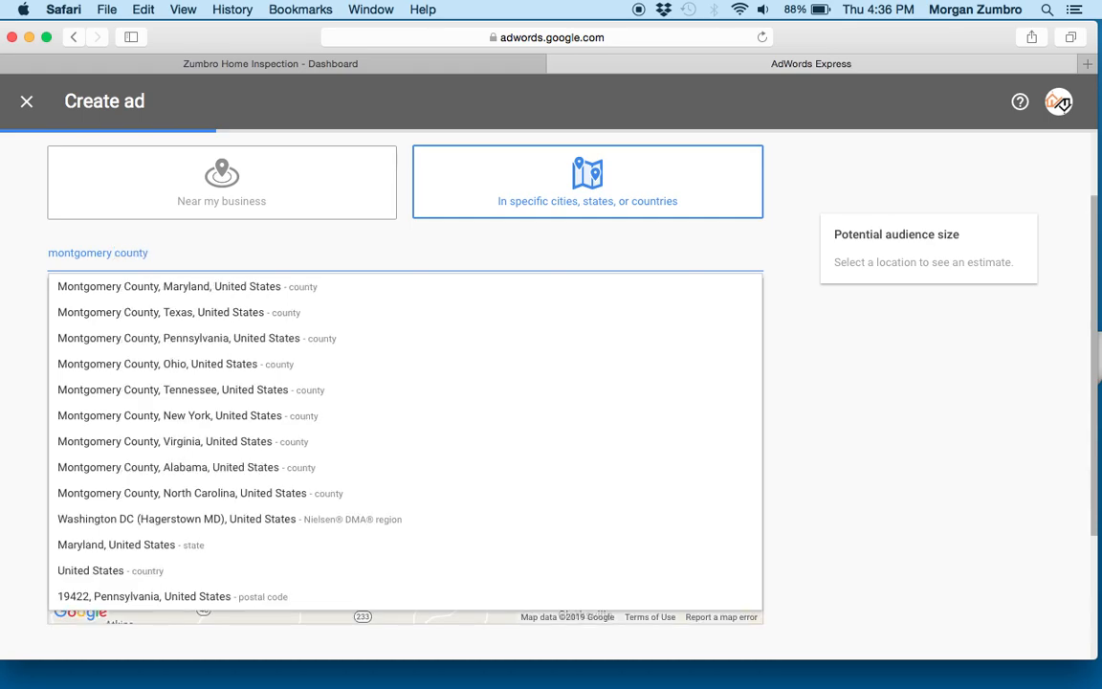
click(238, 389)
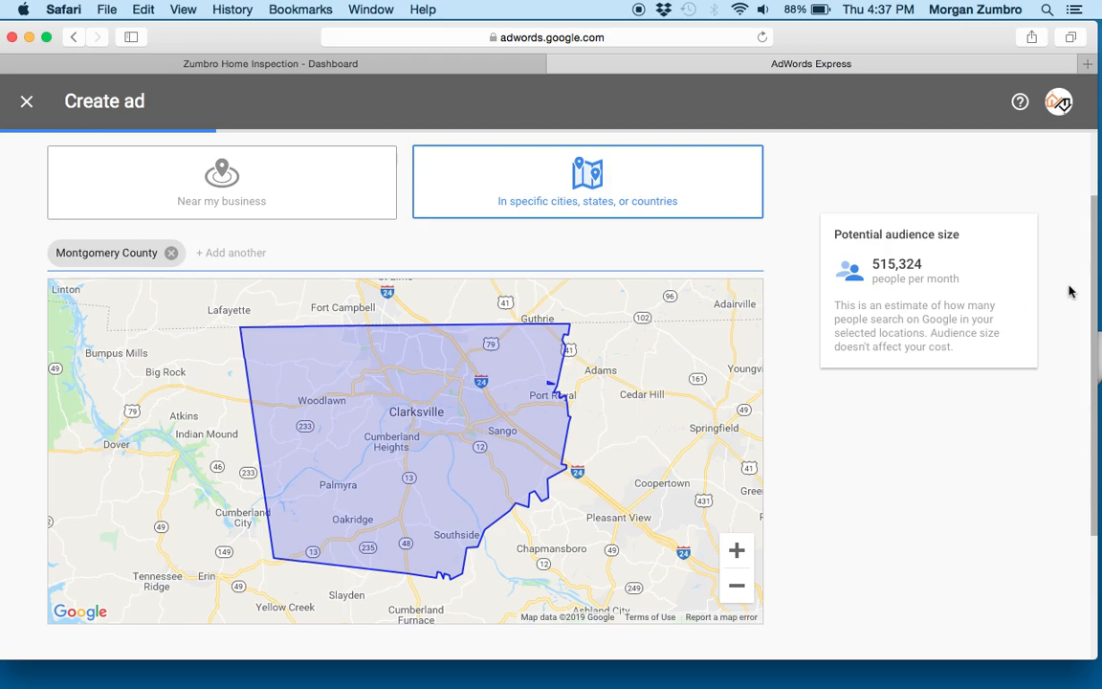
drag(1094, 245, 1097, 371)
click(178, 499)
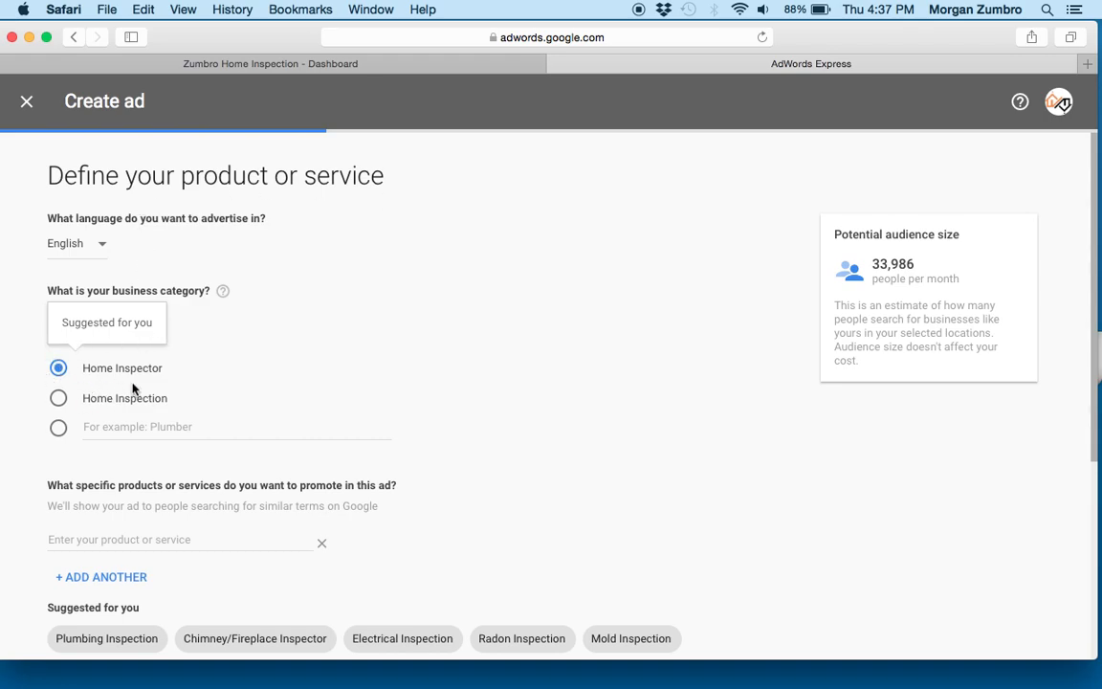
- Try Home Inspection as the business category, set it back to Home Inspector, and continue without adding specific services
click(58, 398)
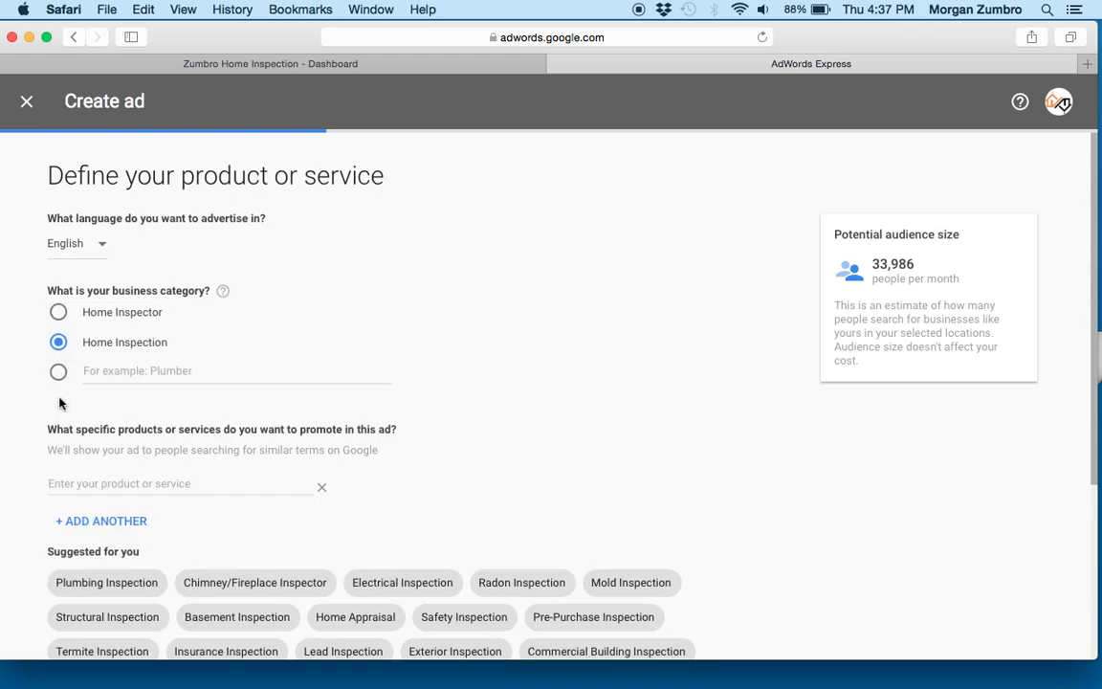
click(60, 314)
drag(1094, 177, 1096, 235)
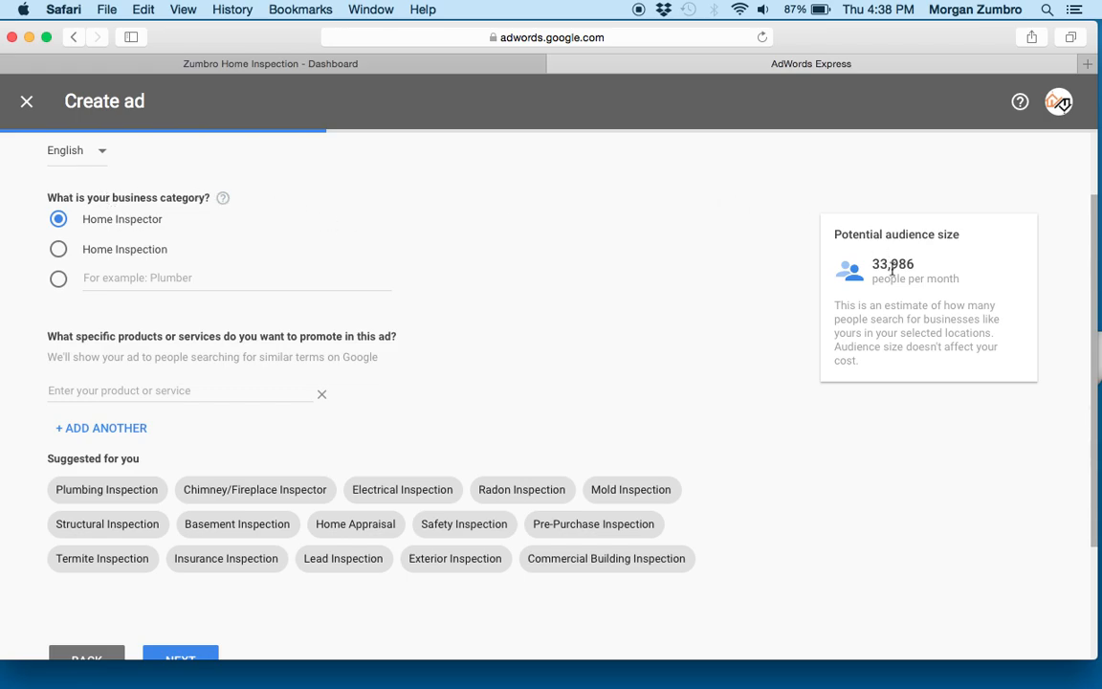
drag(1092, 226, 1092, 323)
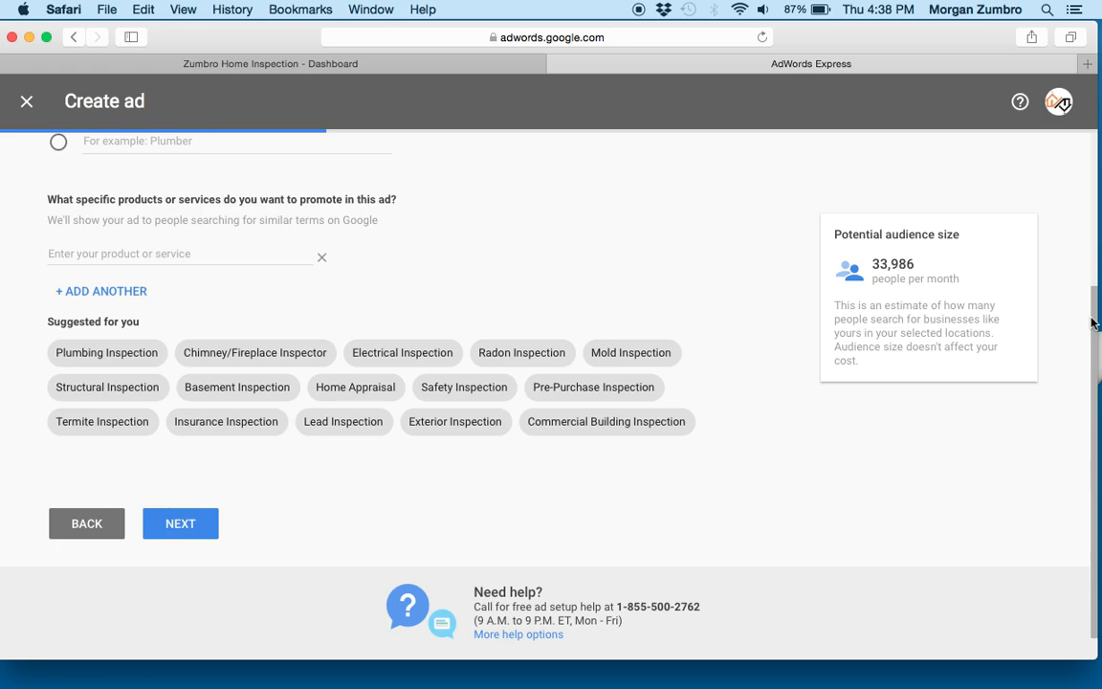
drag(1093, 323, 1090, 172)
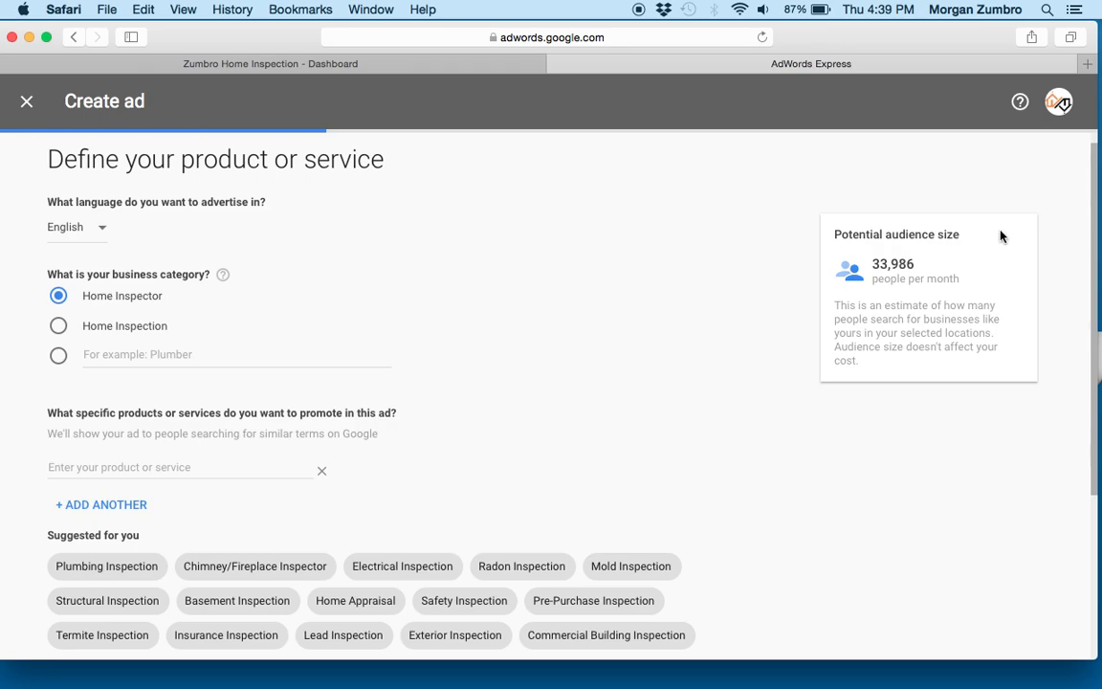
drag(1094, 171, 1095, 174)
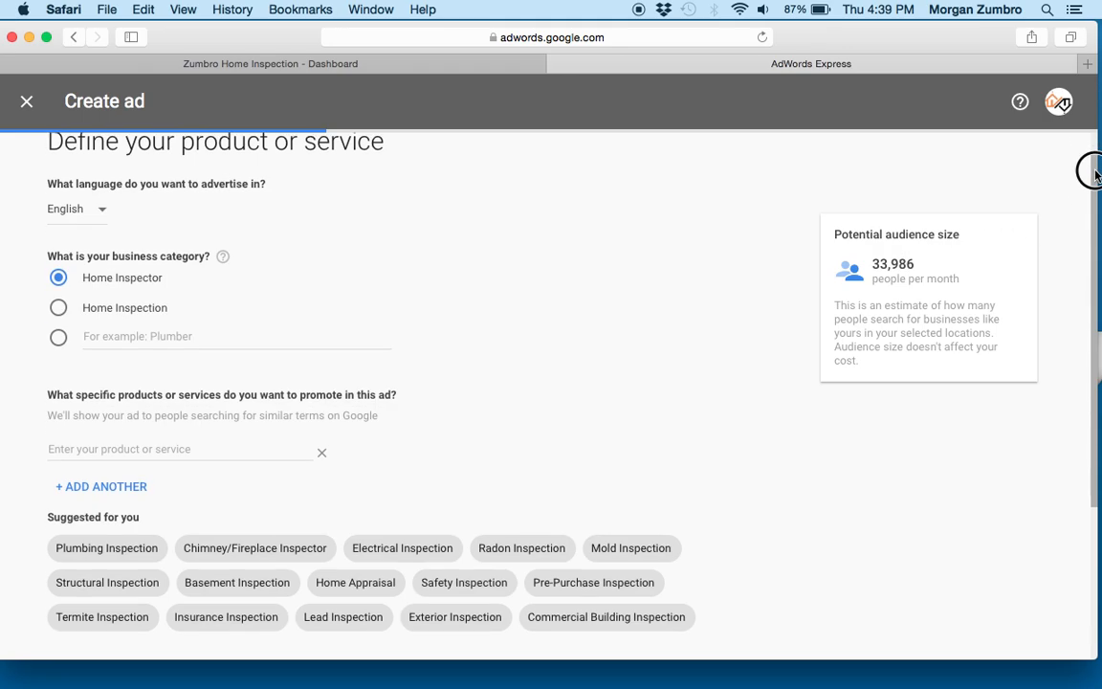
drag(1096, 174, 1095, 343)
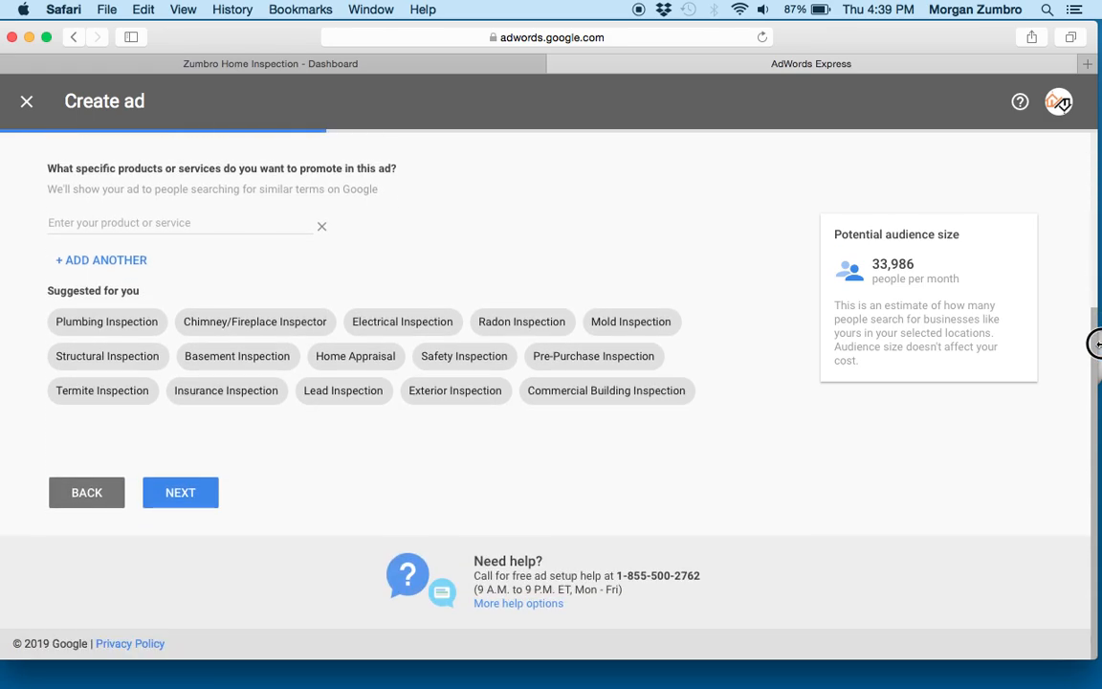
click(180, 493)
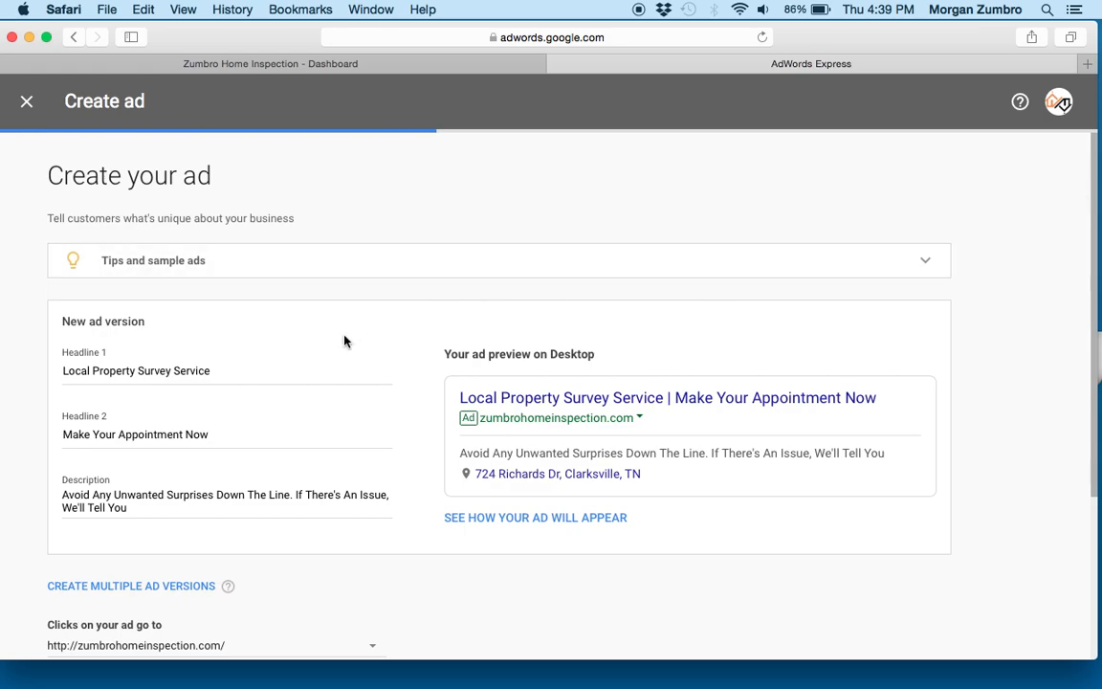
- Go through the new ad's Headline 1, Headline 2 and Description fields
drag(219, 497, 221, 489)
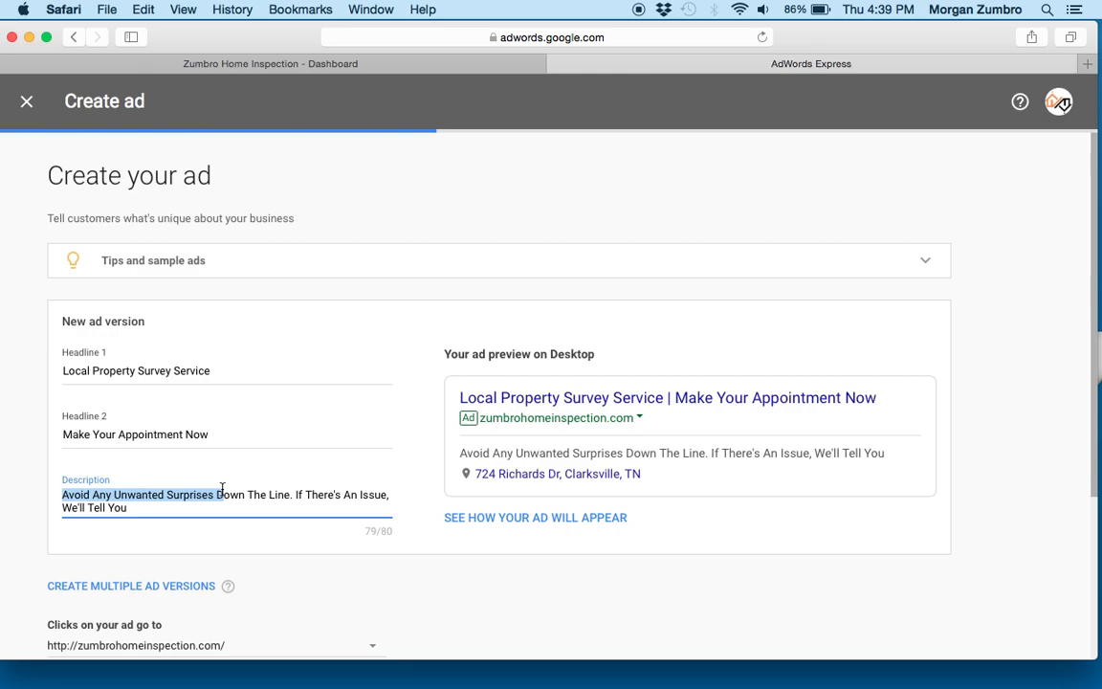
click(211, 367)
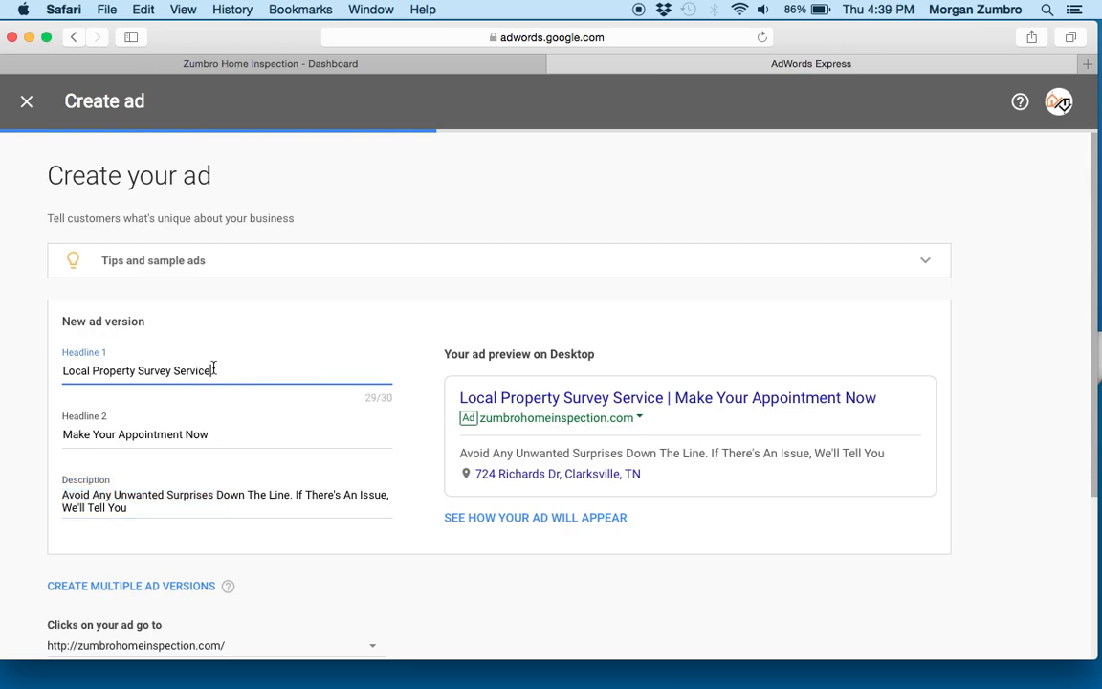
click(225, 434)
click(209, 507)
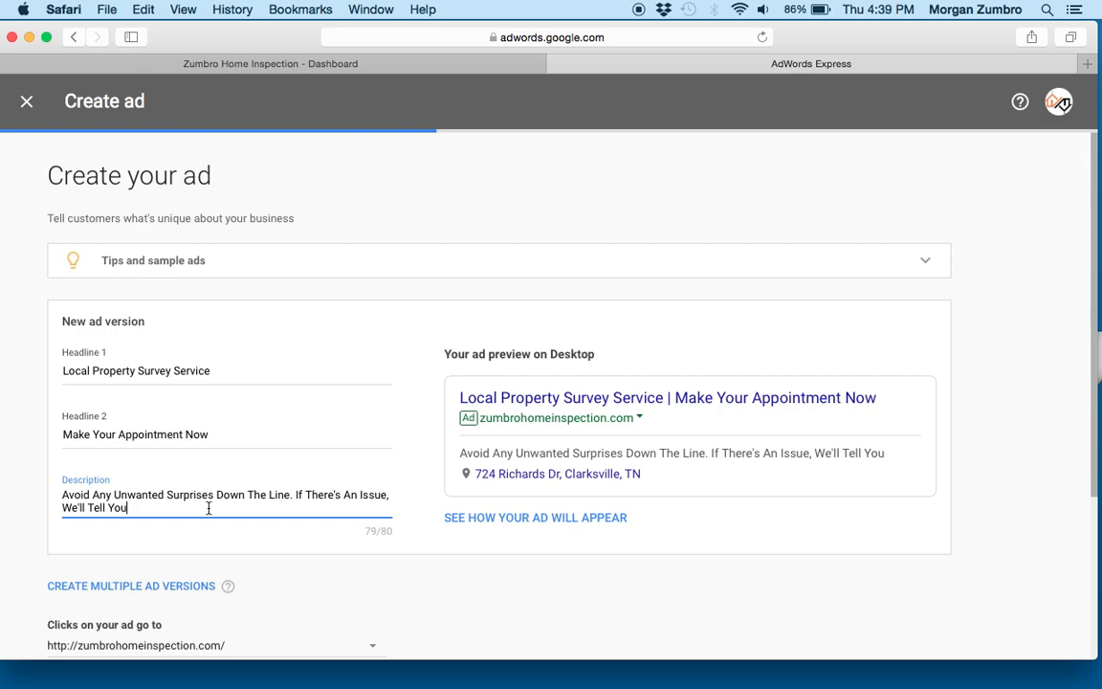
- Replace the Headline 1 text with "A Plus Home Inspections"
click(232, 376)
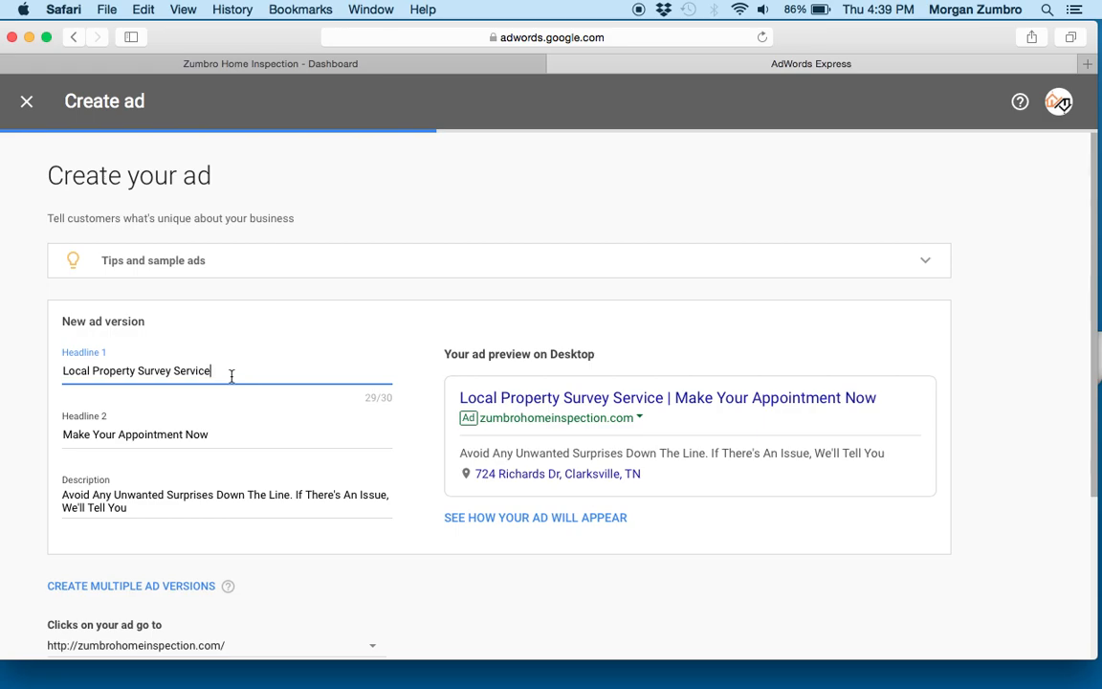
key(BackSpace)
key(BackSpace)
key(BackSpace)
key(BackSpace)
key(BackSpace)
key(BackSpace)
key(BackSpace)
key(BackSpace)
key(BackSpace)
key(BackSpace)
key(BackSpace)
key(BackSpace)
key(BackSpace)
key(BackSpace)
key(BackSpace)
key(BackSpace)
key(BackSpace)
key(BackSpace)
key(BackSpace)
drag(129, 374, 47, 374)
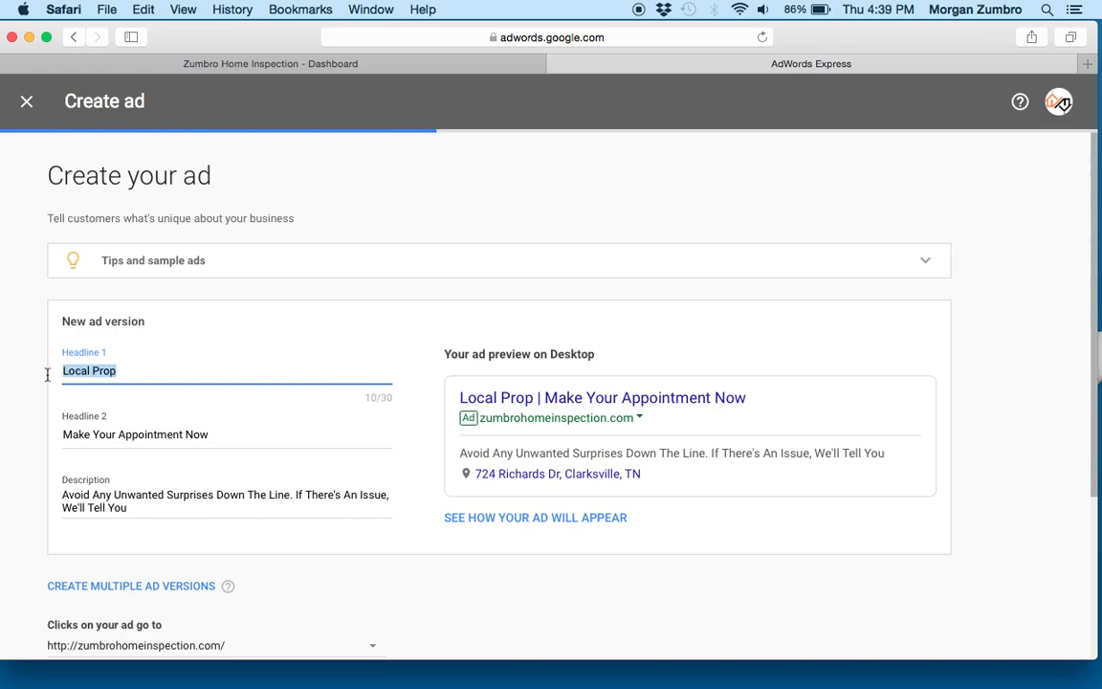
text(A Plus )
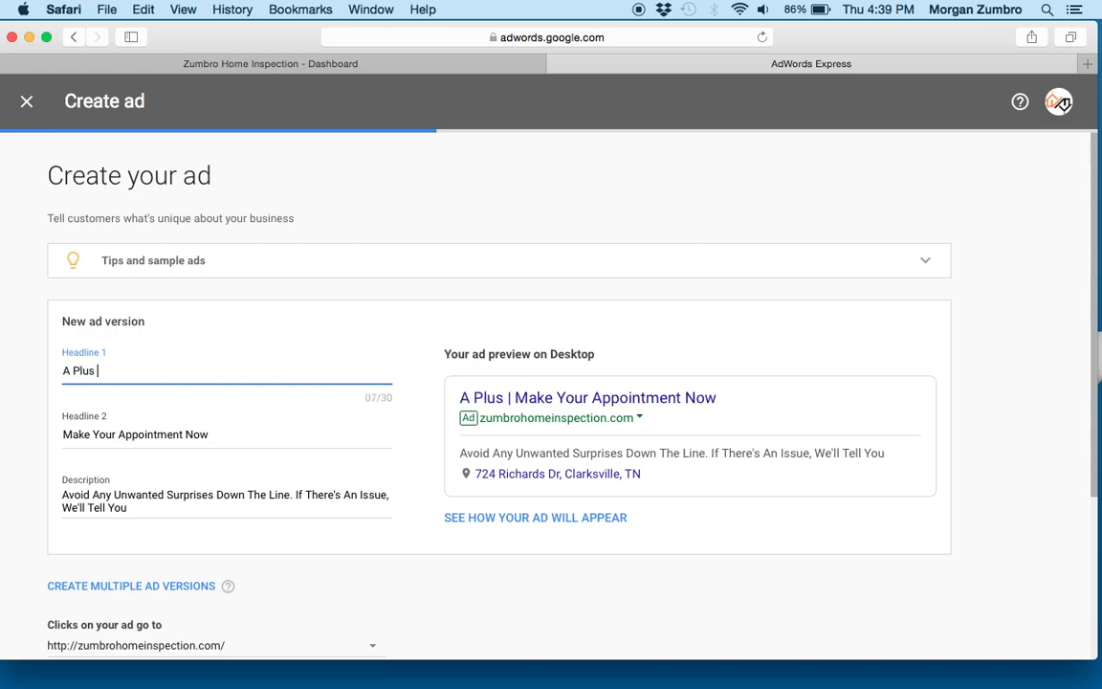
text(Home Inspections)
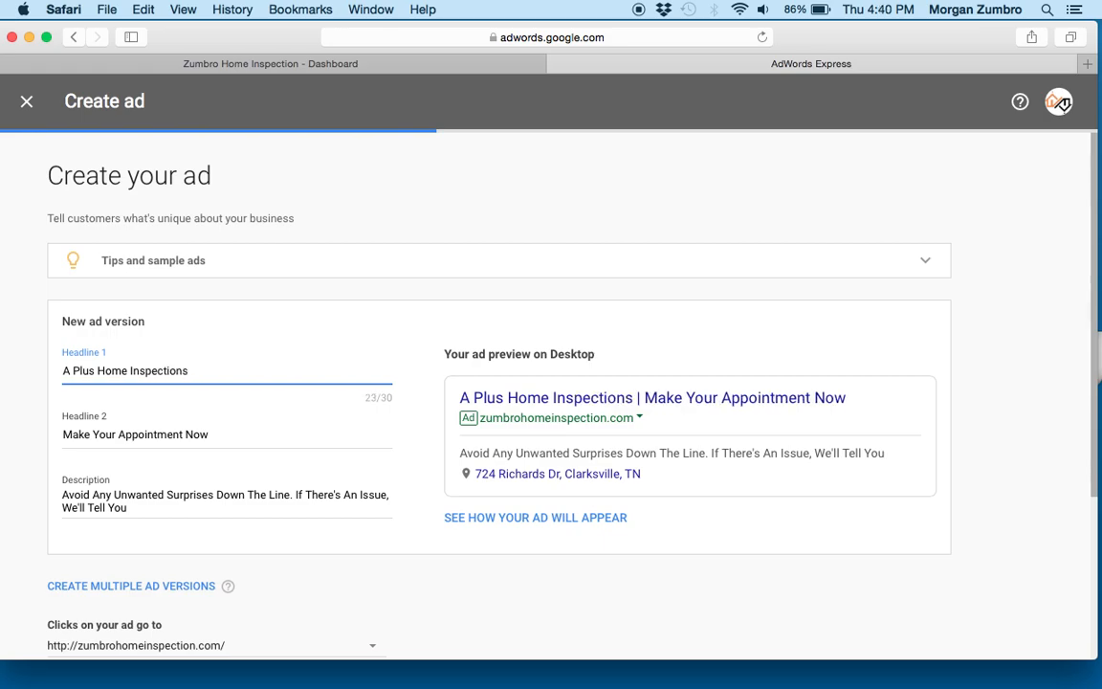
- Change Headline 1 to "Need A Home Inspection?", keeping the suggested Headline 2 and Description
click(170, 434)
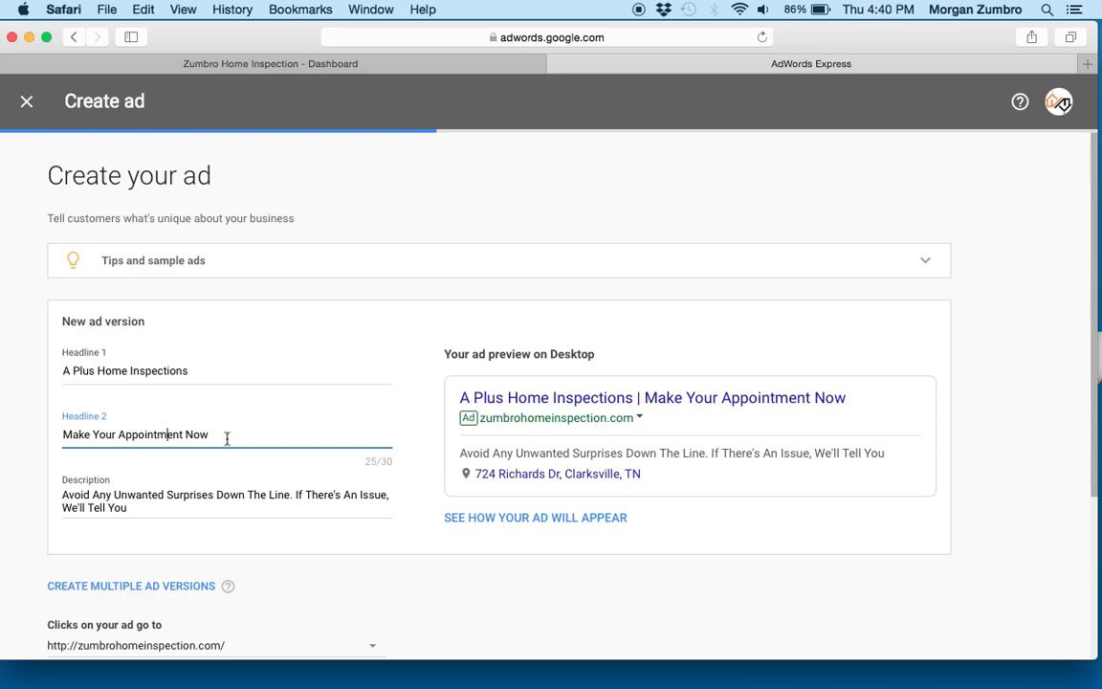
triple_click(103, 373)
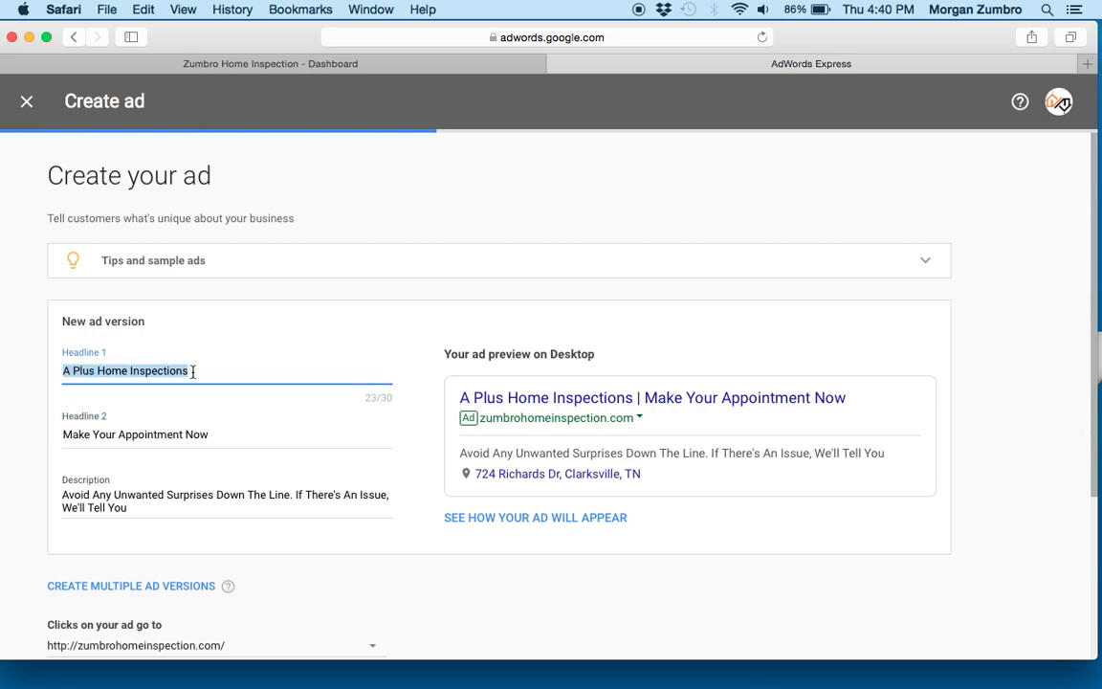
key(BackSpace)
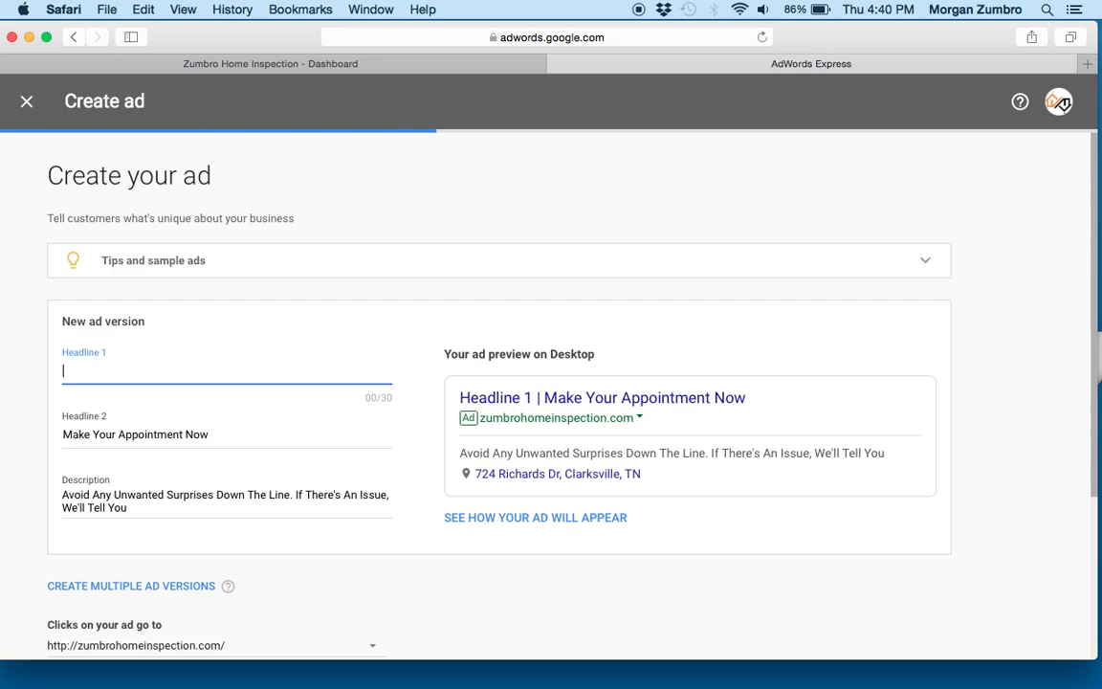
text(Need )
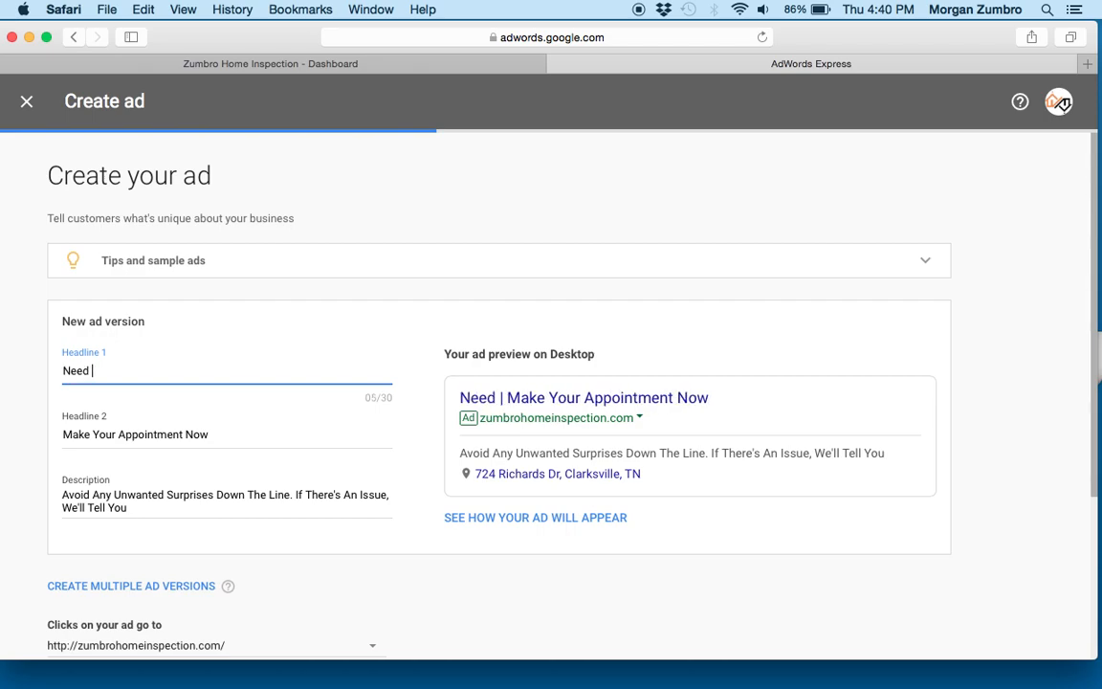
text(A Home)
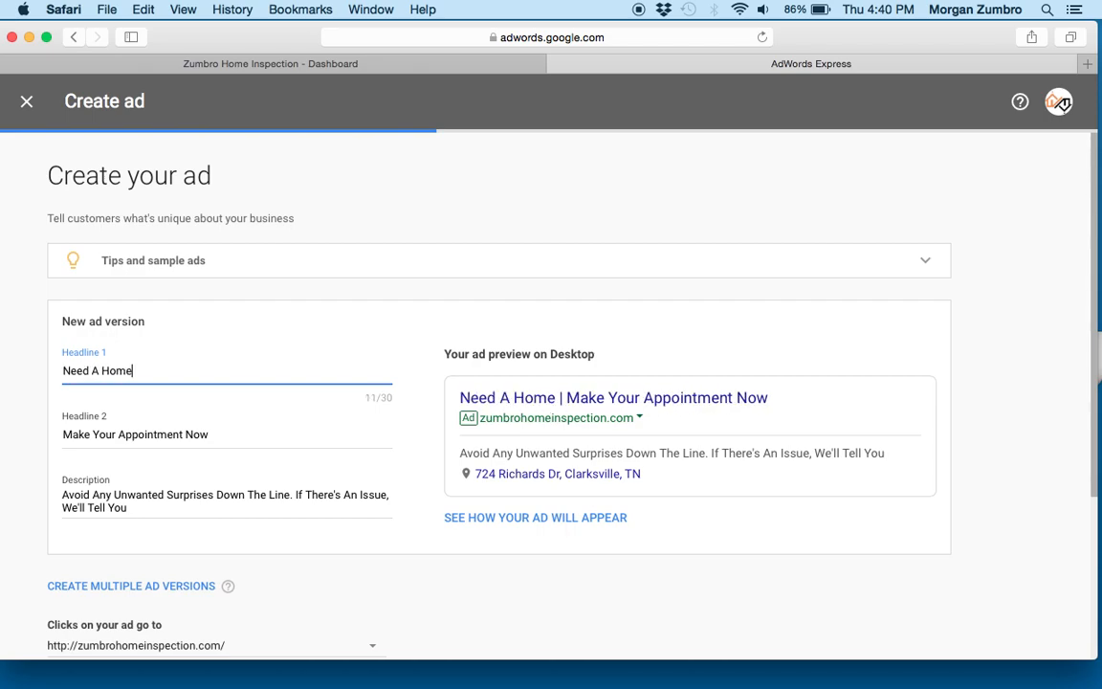
text( Inspection?)
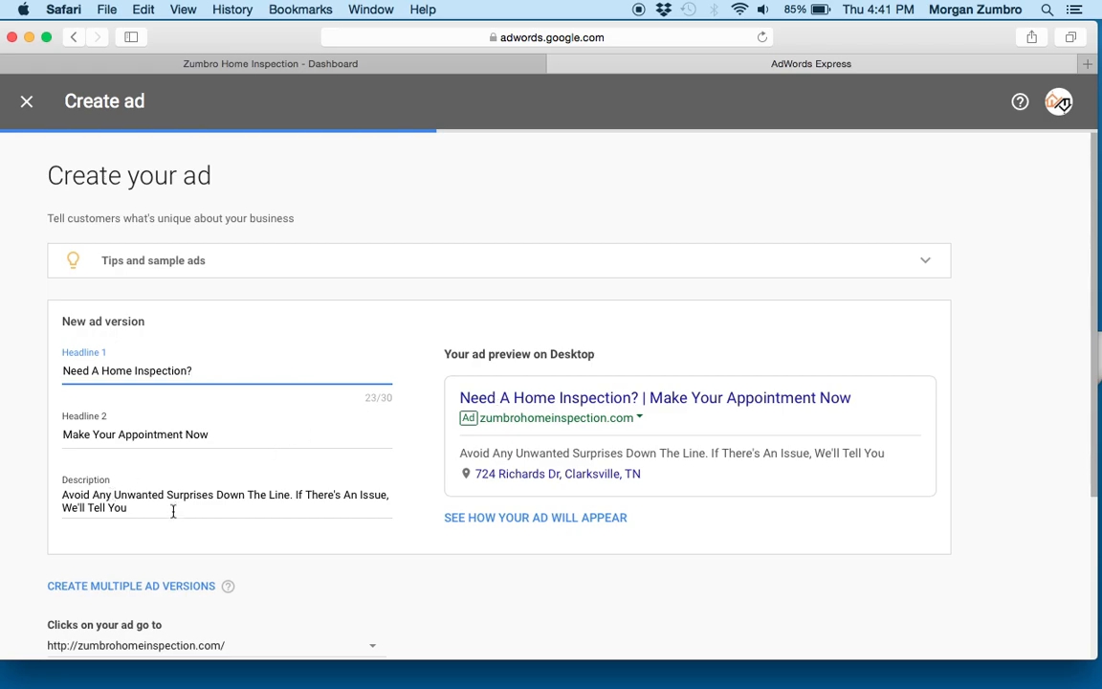
click(131, 510)
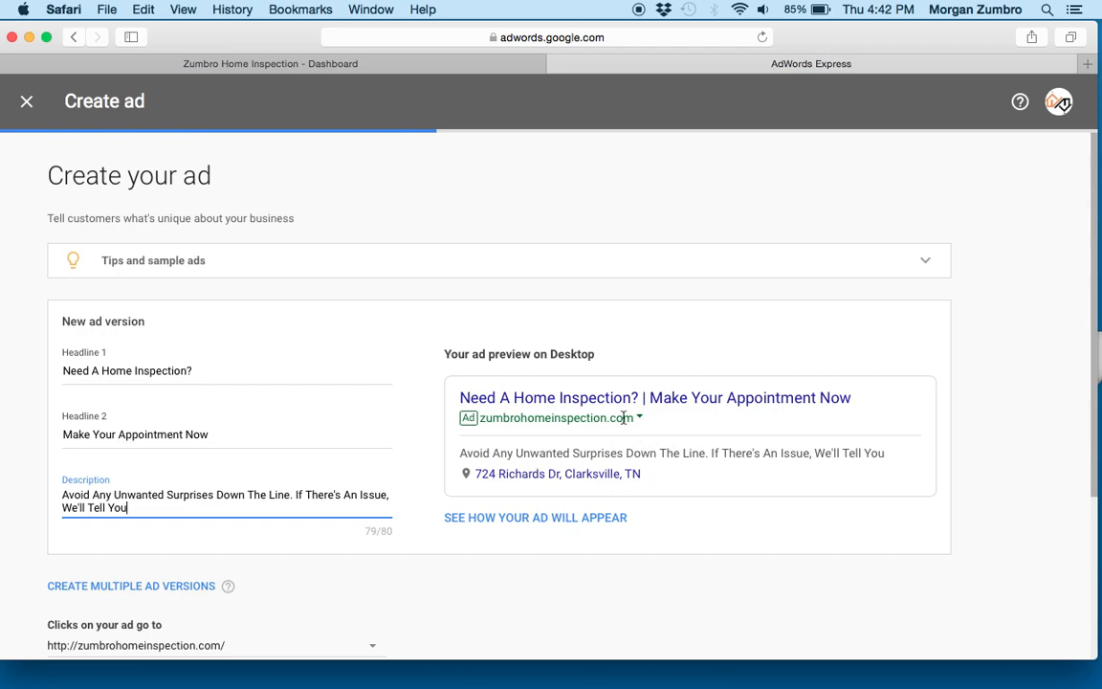
click(1018, 340)
- Check the destination options for ad clicks, keep the business website, and continue to the images page
scroll(1019, 340, down, 3)
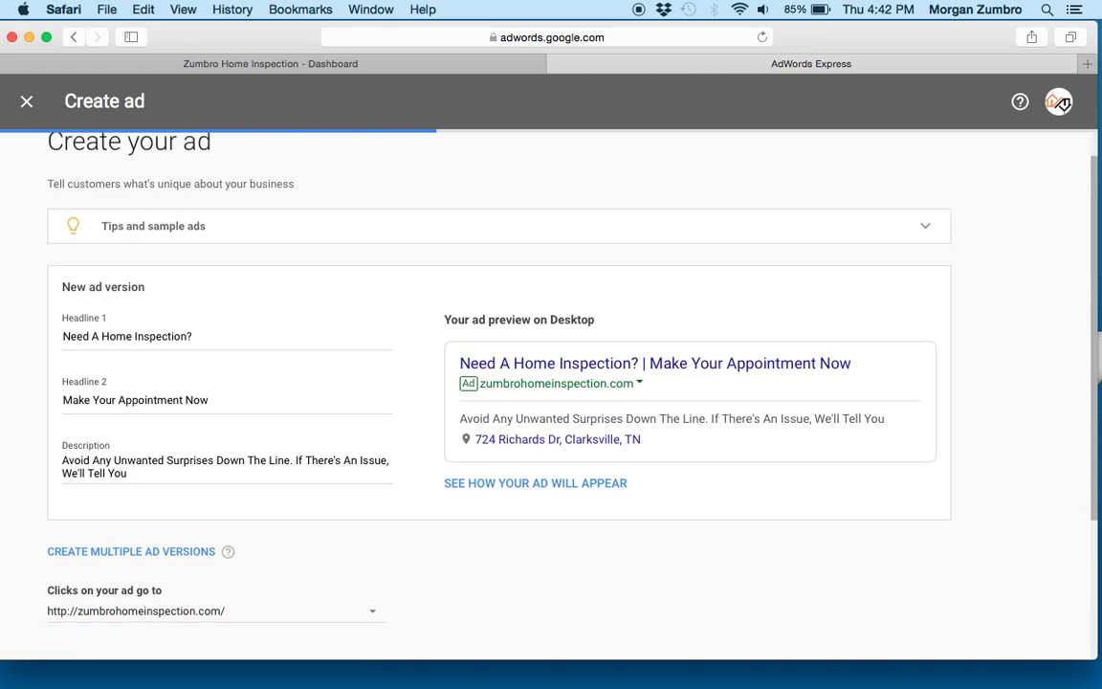
scroll(517, 383, down, 5)
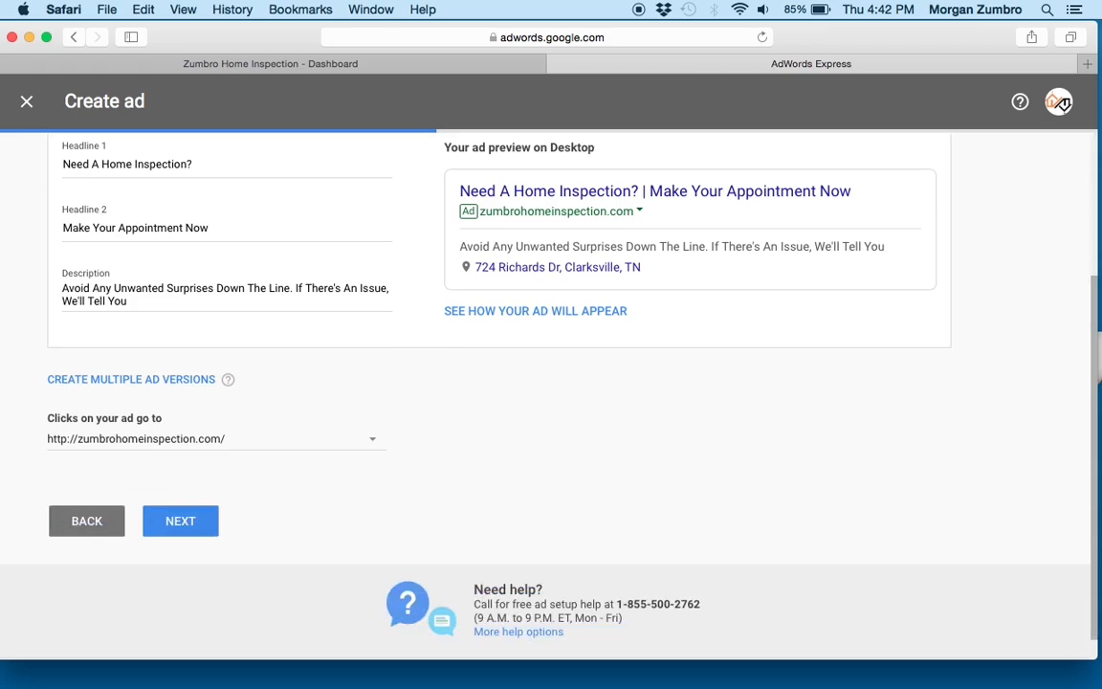
click(373, 437)
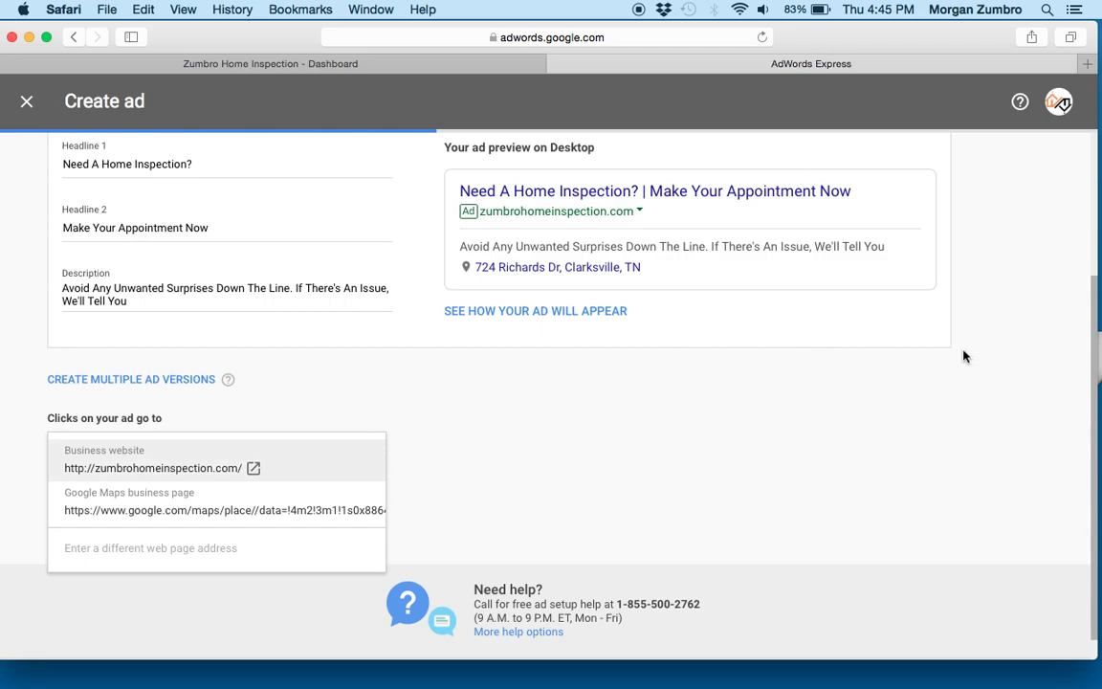
scroll(1096, 313, down, 2)
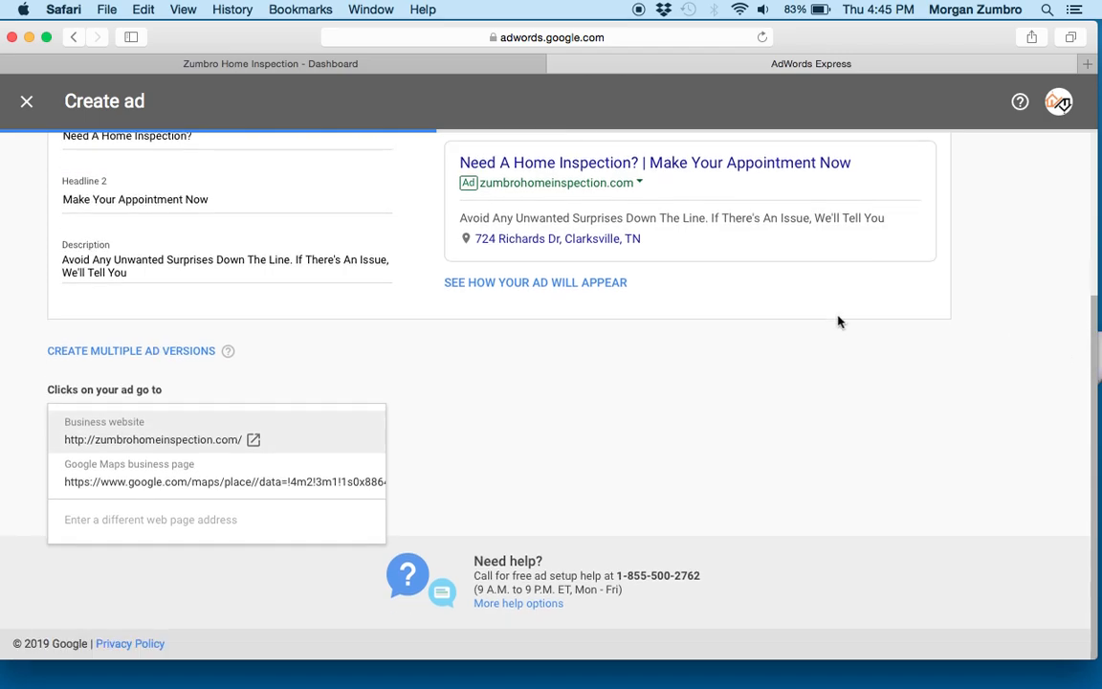
click(620, 371)
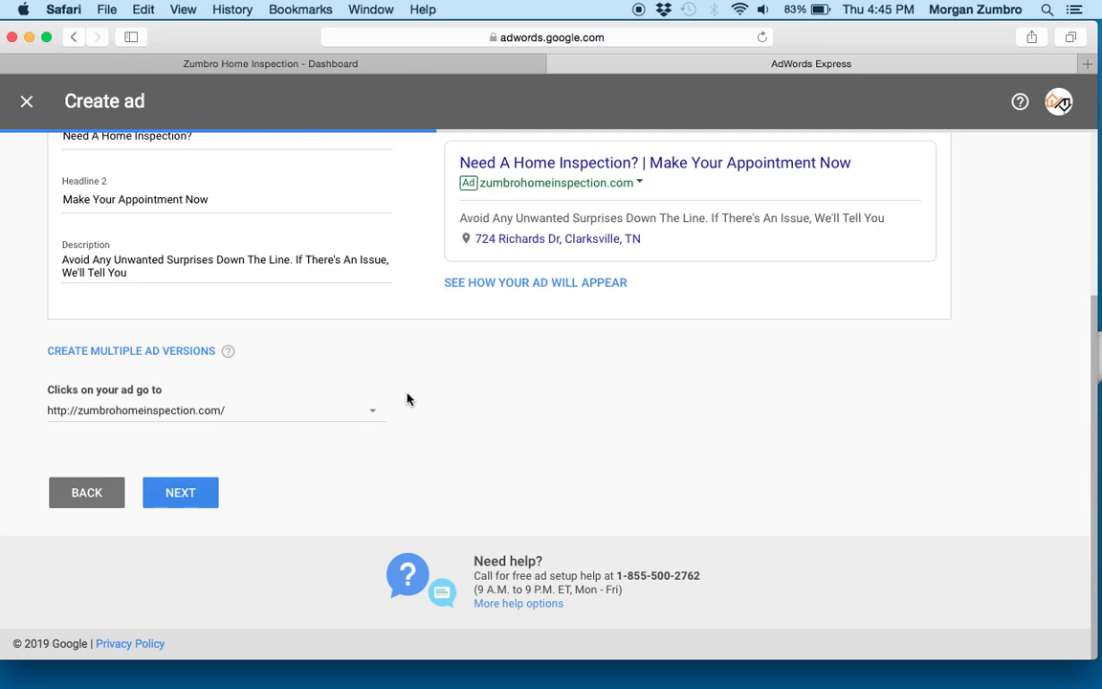
click(199, 492)
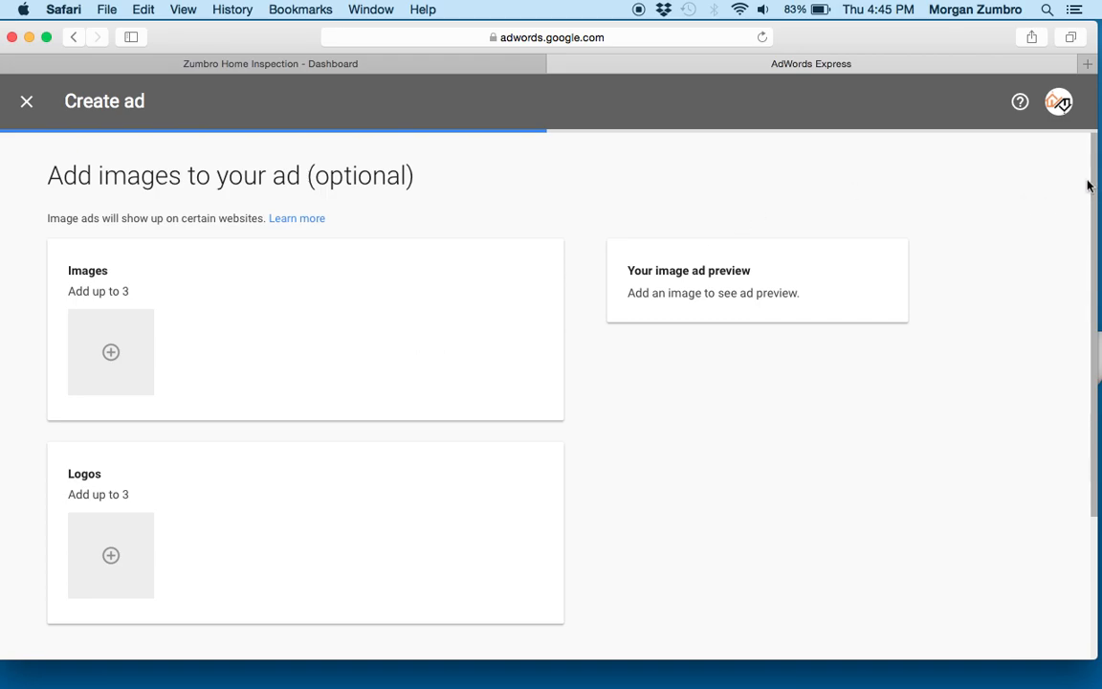
- Skip the optional images and logos and continue to the phone number page
scroll(1003, 207, down, 5)
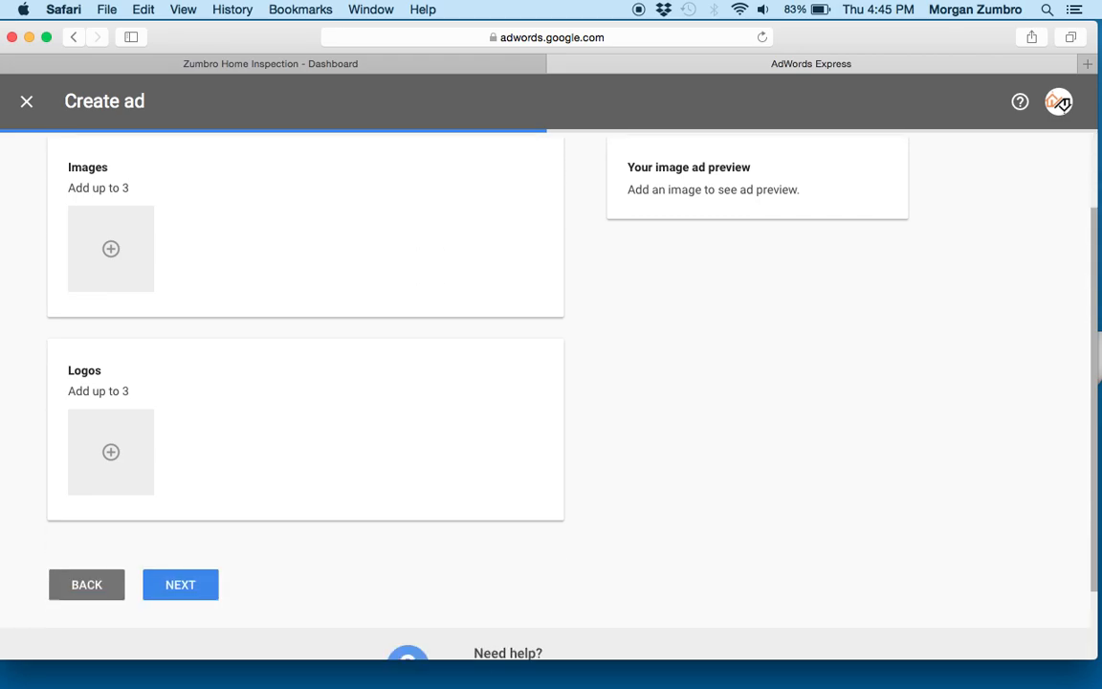
scroll(976, 207, up, 3)
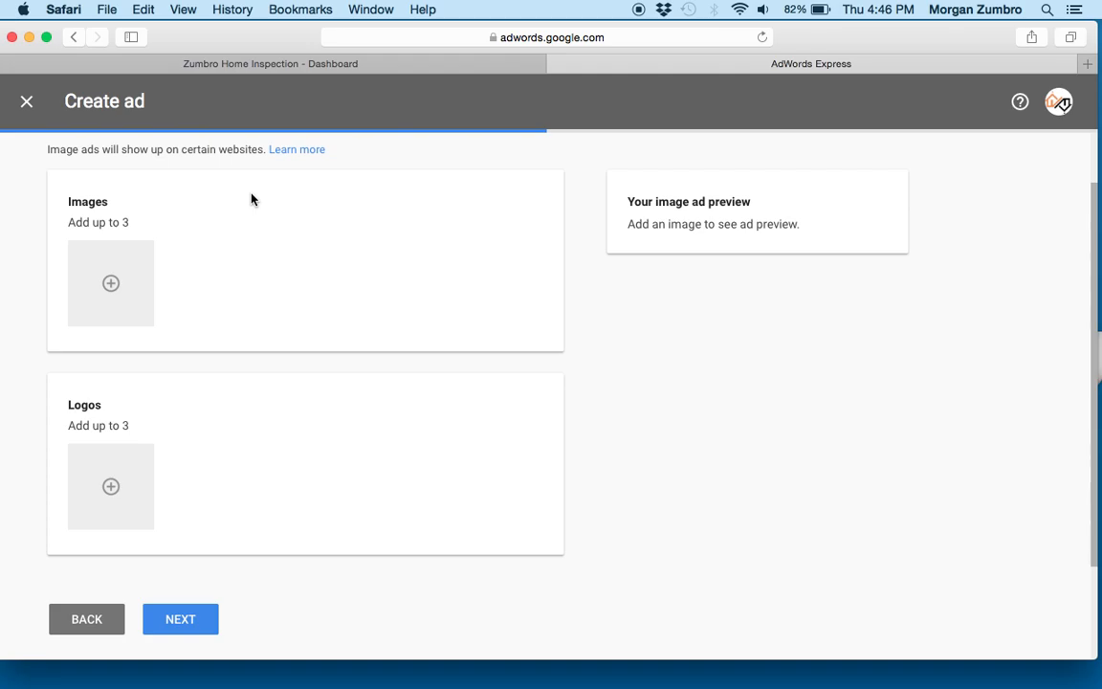
click(179, 619)
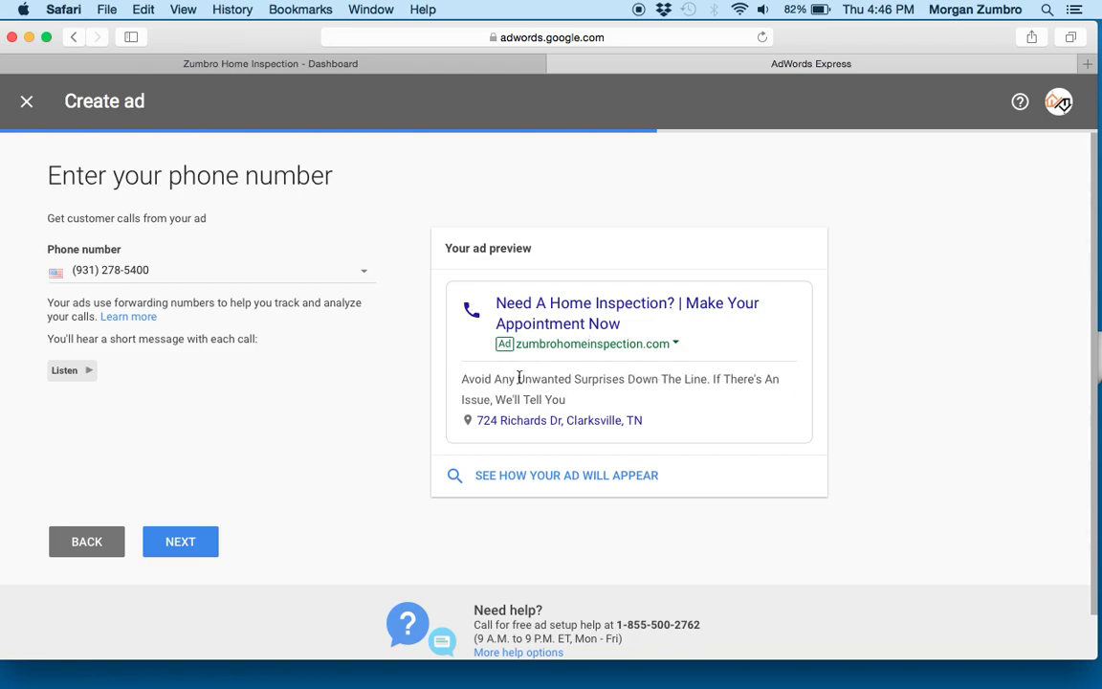
- Keep the listed business phone number, play the short call message sample, and continue to the budget page
drag(1093, 195, 1096, 220)
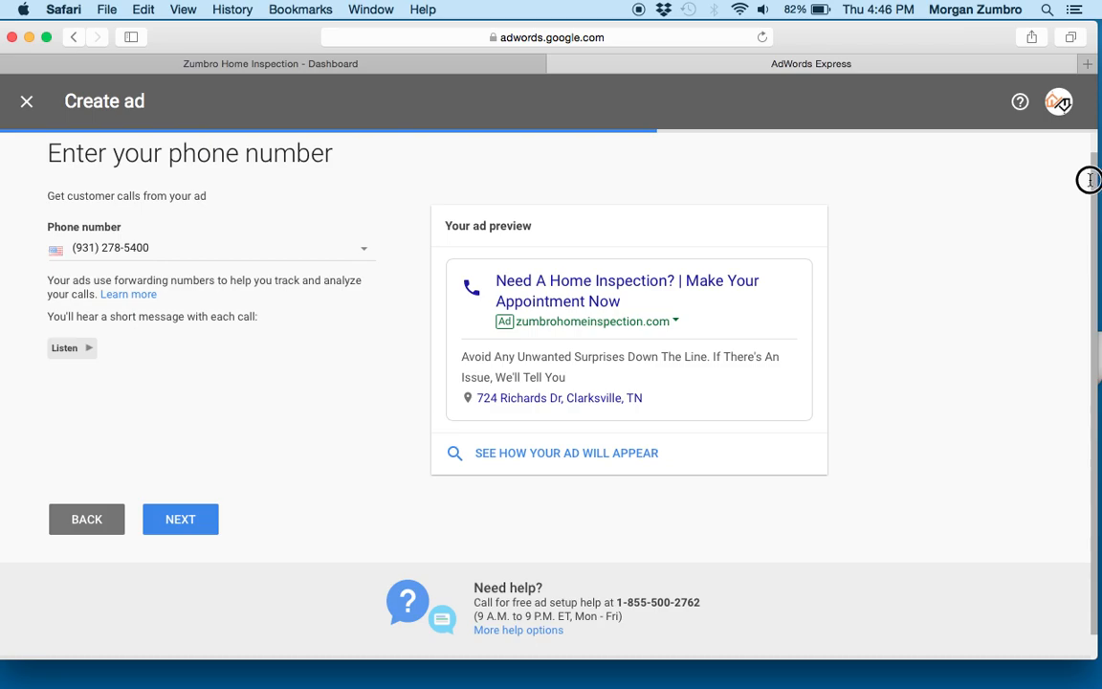
click(370, 252)
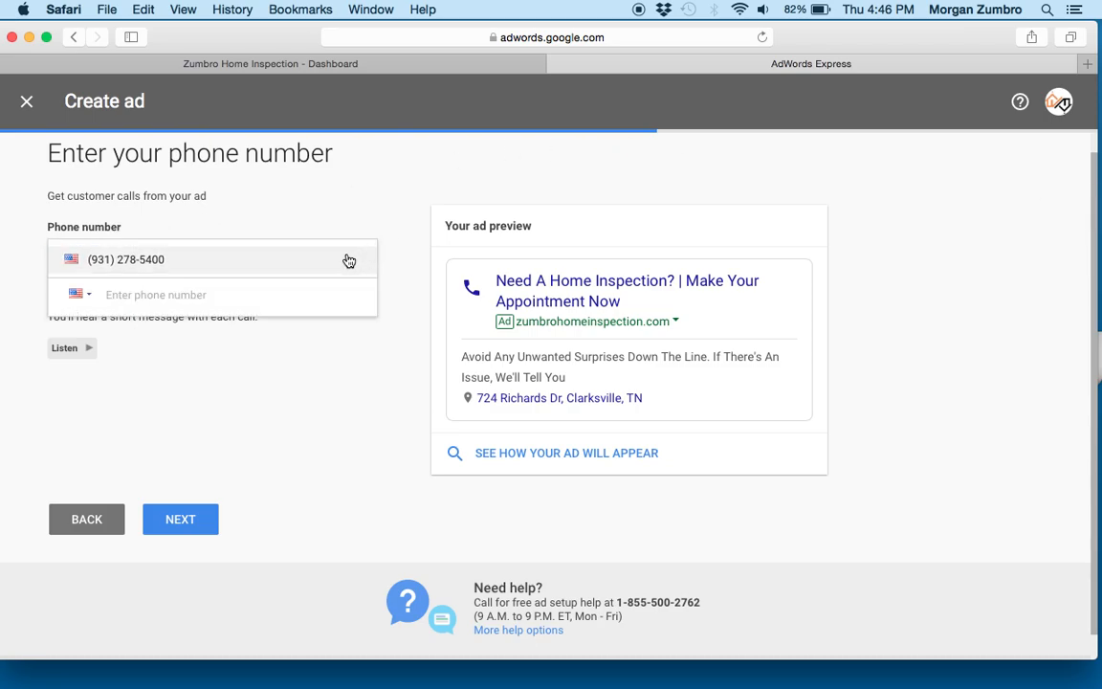
click(344, 258)
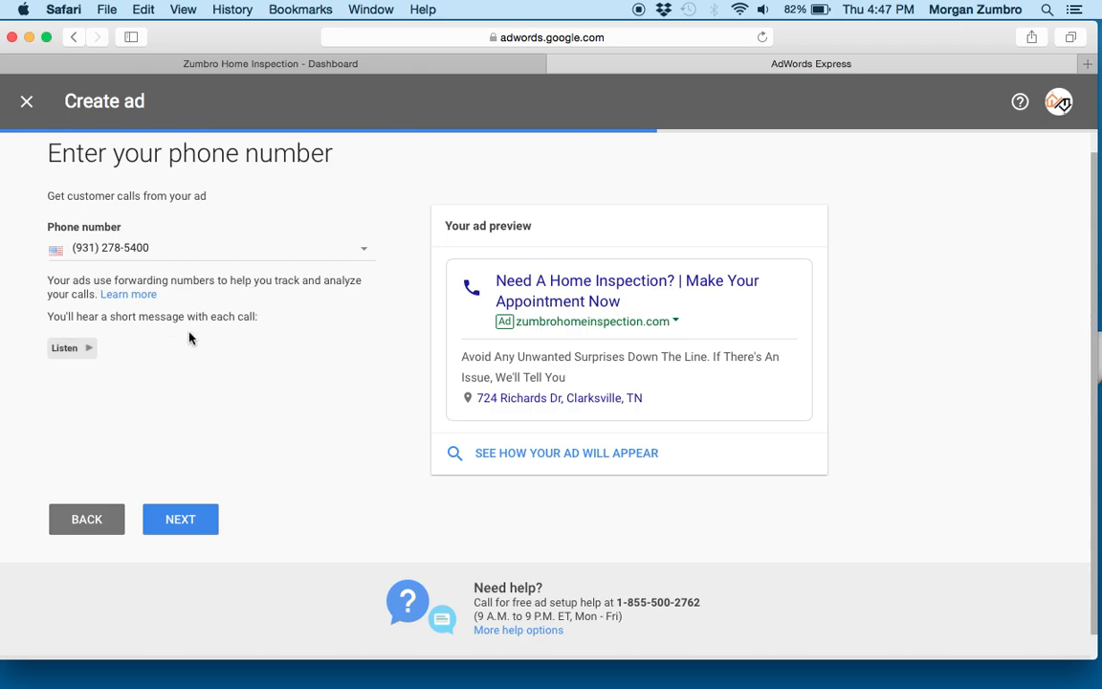
click(82, 350)
click(190, 525)
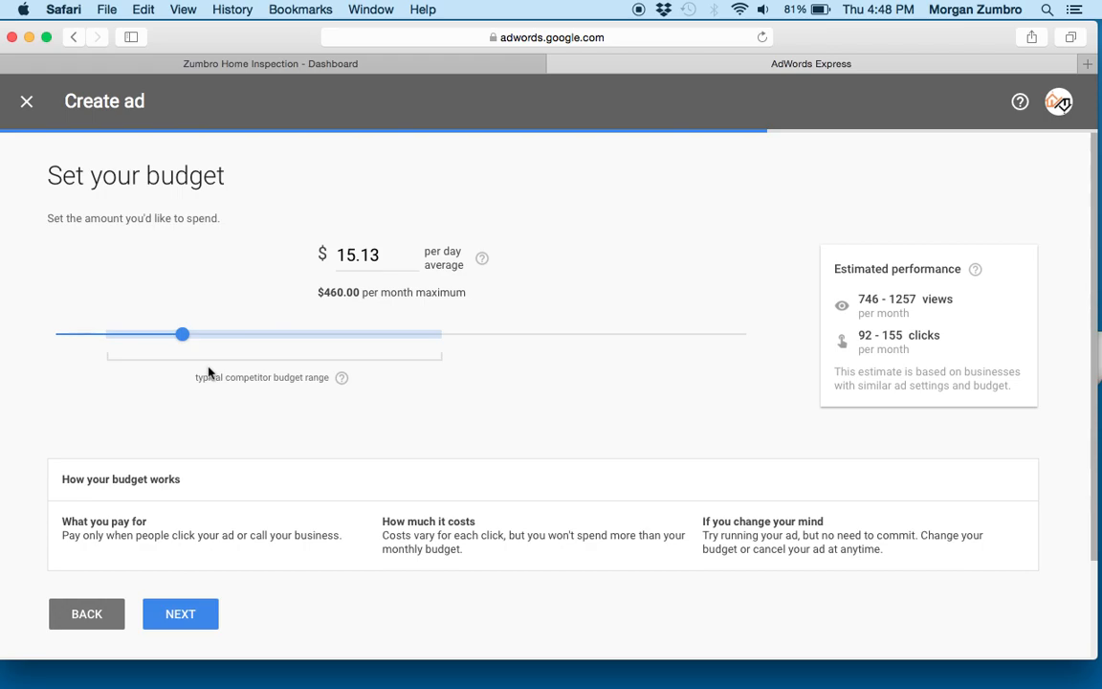
- Try budgets of $42.43 and $11.84 per day, set the daily average to $12.50, and continue to the review page
drag(183, 334, 441, 349)
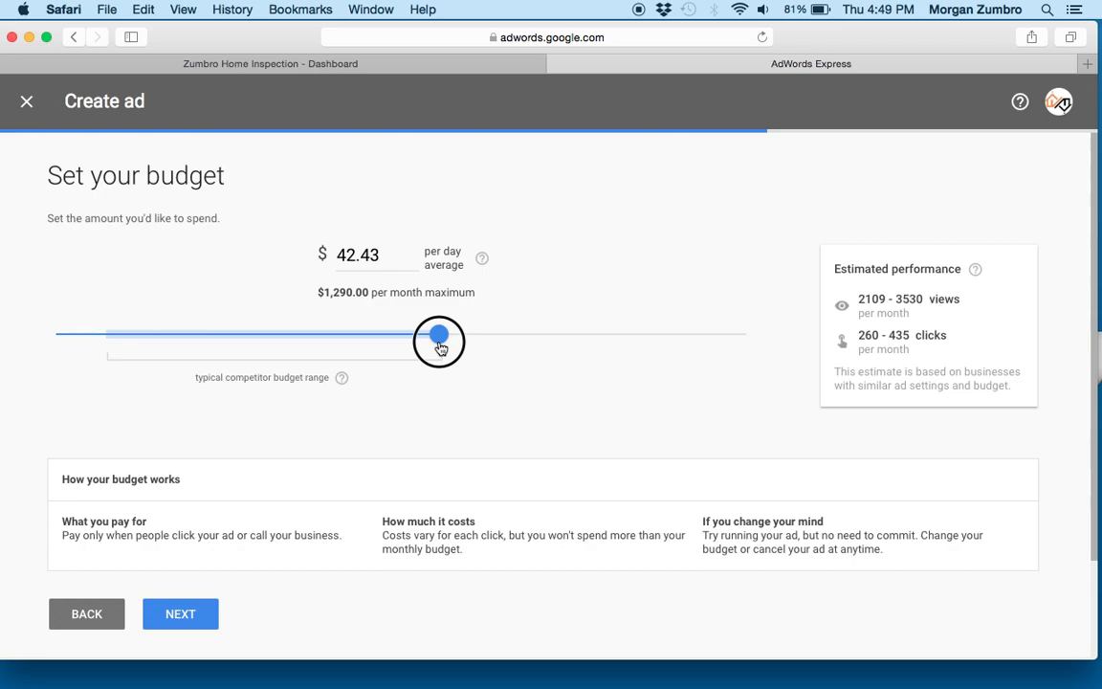
drag(440, 347, 150, 319)
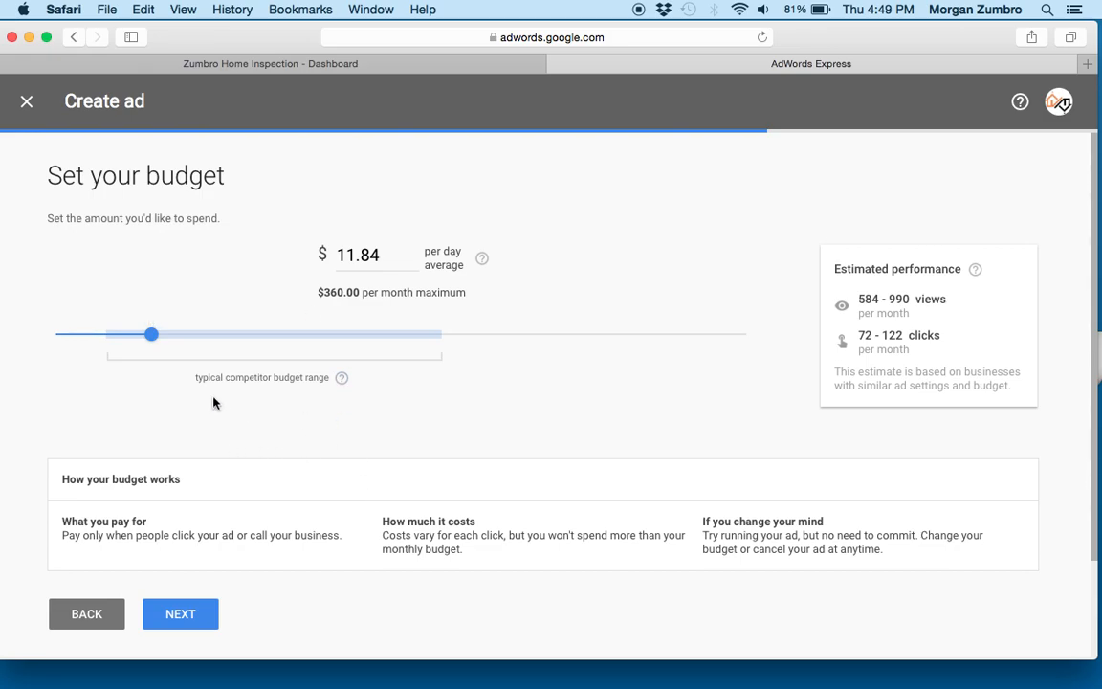
click(152, 335)
drag(152, 335, 159, 341)
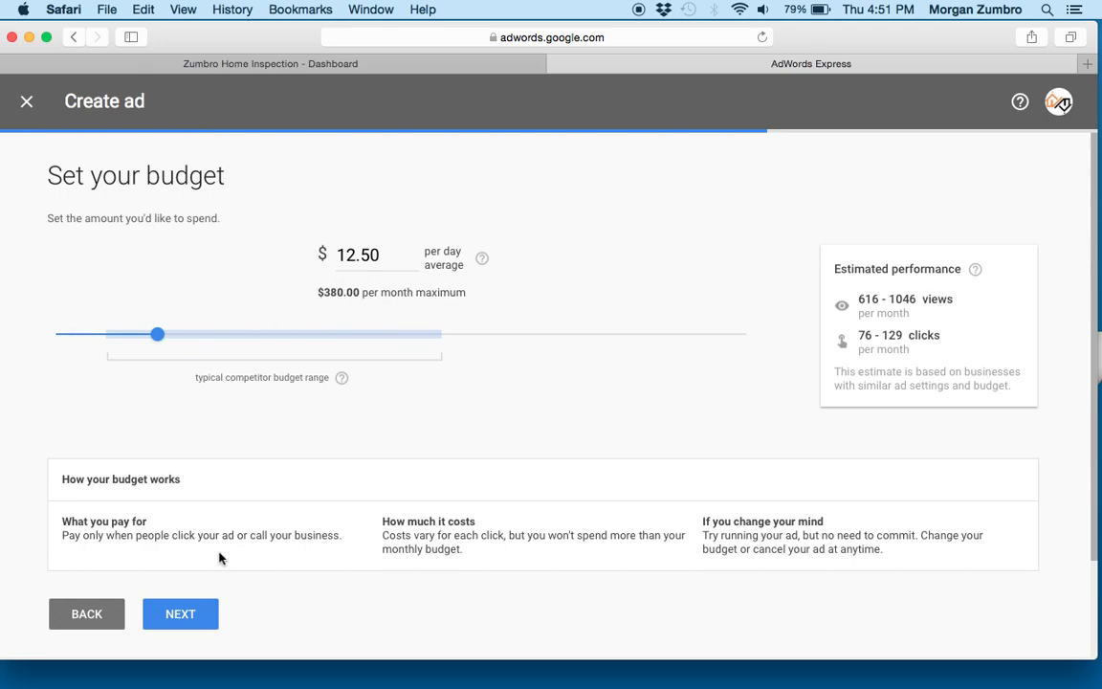
click(184, 616)
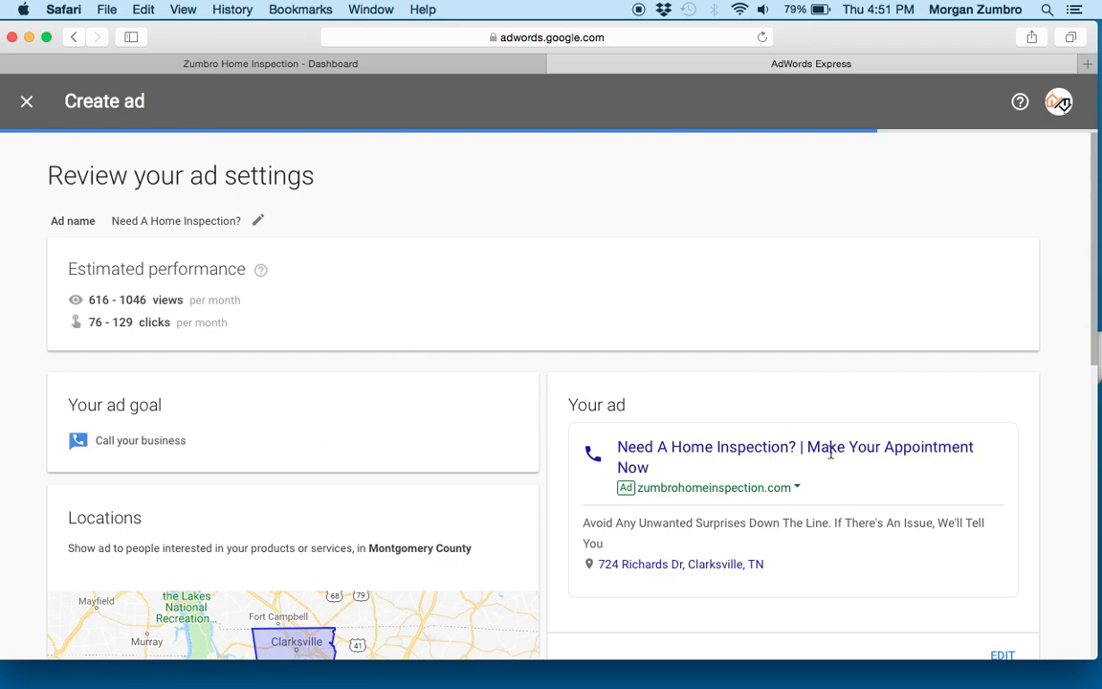
- Review the ad settings, including the goal, location, ad text, images, business category, phone calls and budget
drag(1090, 195, 834, 300)
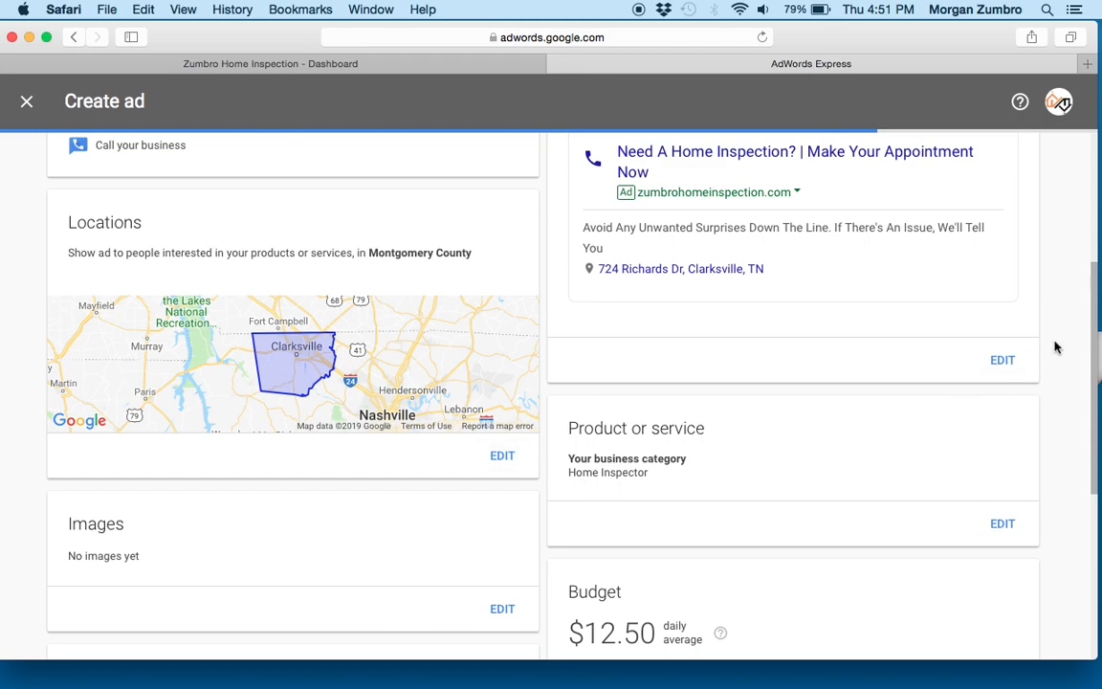
mouse_move(1096, 285)
mouse_down()
mouse_move(1096, 315)
mouse_move(1084, 267)
mouse_up()
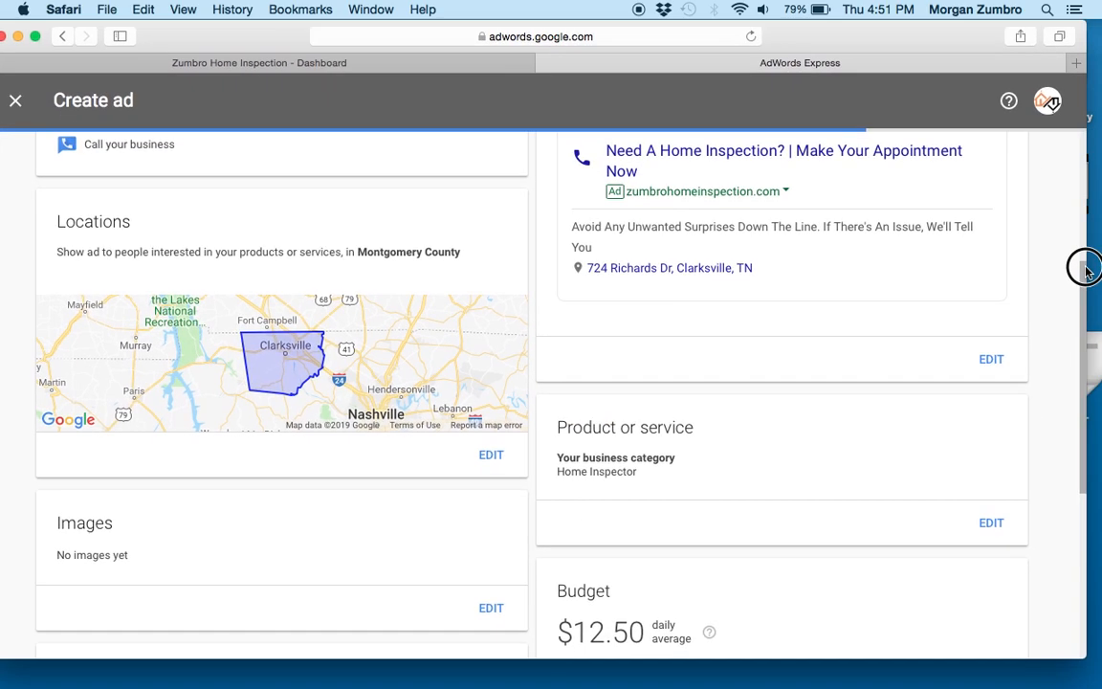
drag(1084, 380, 1082, 443)
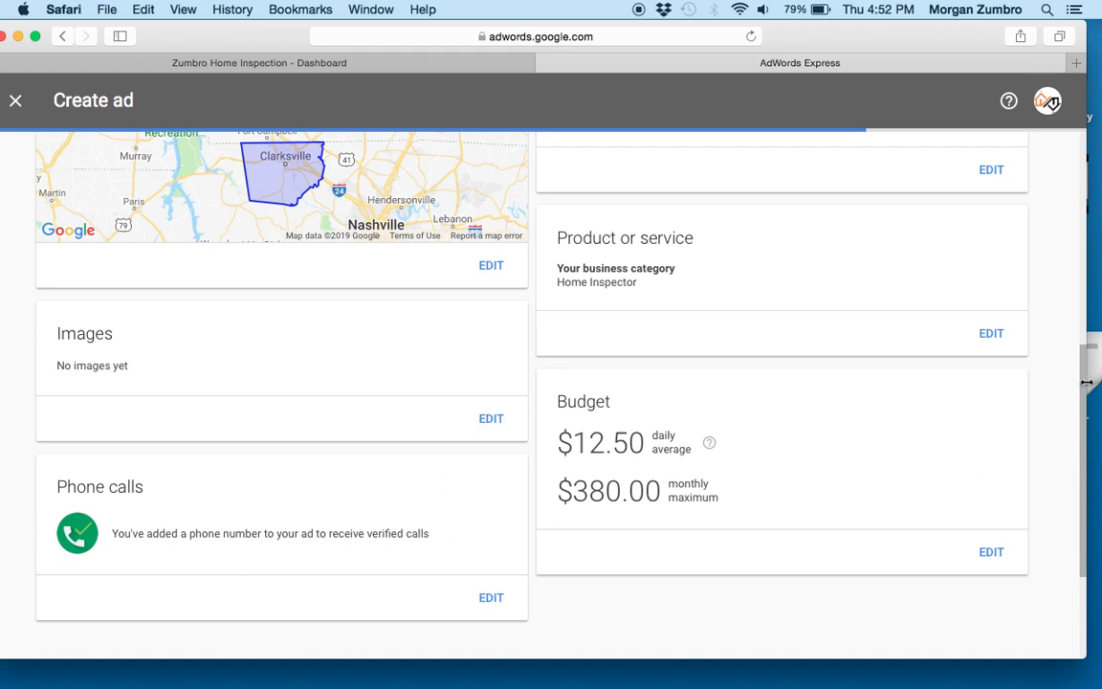
drag(1082, 373, 1082, 395)
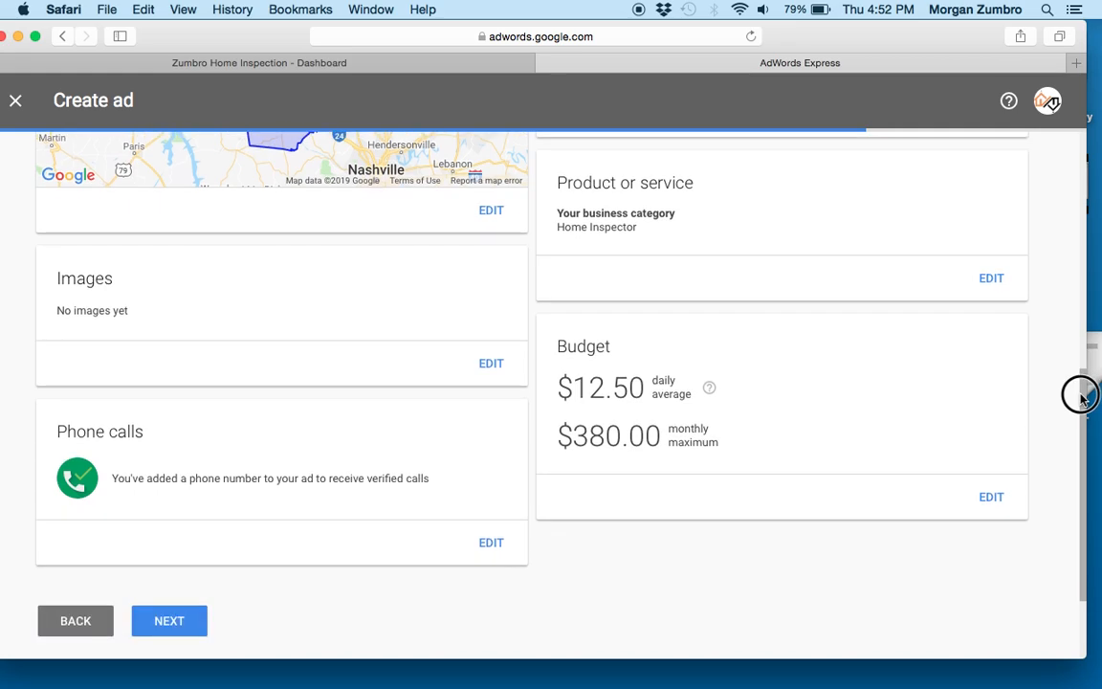
scroll(1087, 433, down, 2)
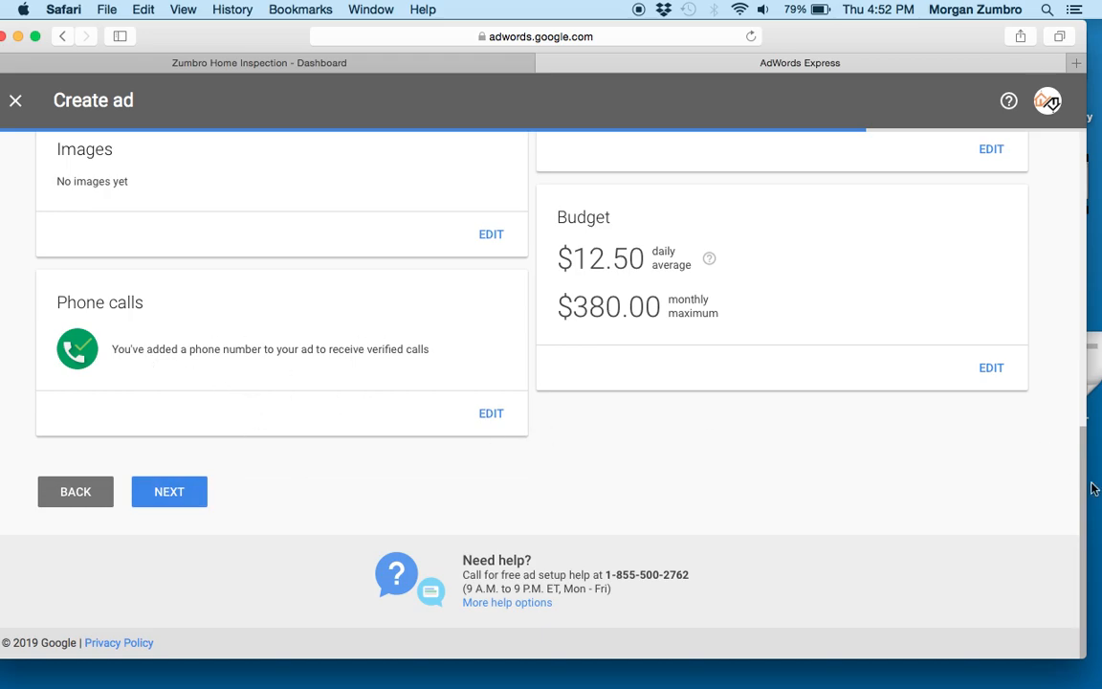
drag(1092, 489, 1052, 107)
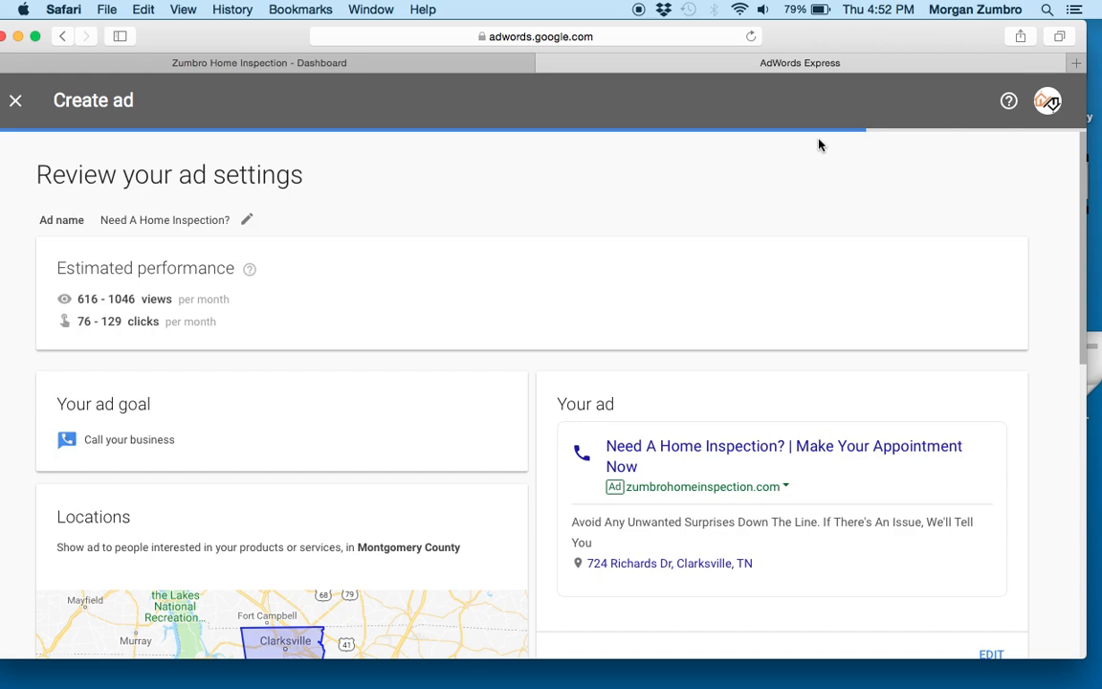
- Check the ad settings once more and stop creating the ad, keeping the progress from the previous steps
scroll(1091, 275, down, 3)
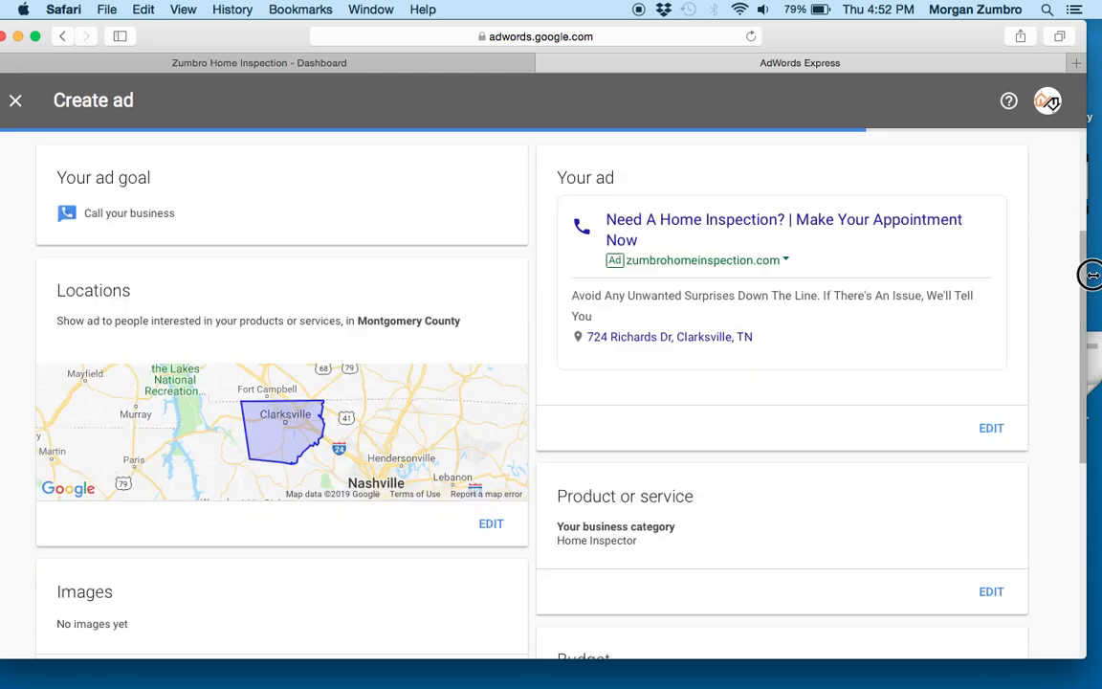
scroll(1091, 274, down, 5)
scroll(1066, 261, up, 10)
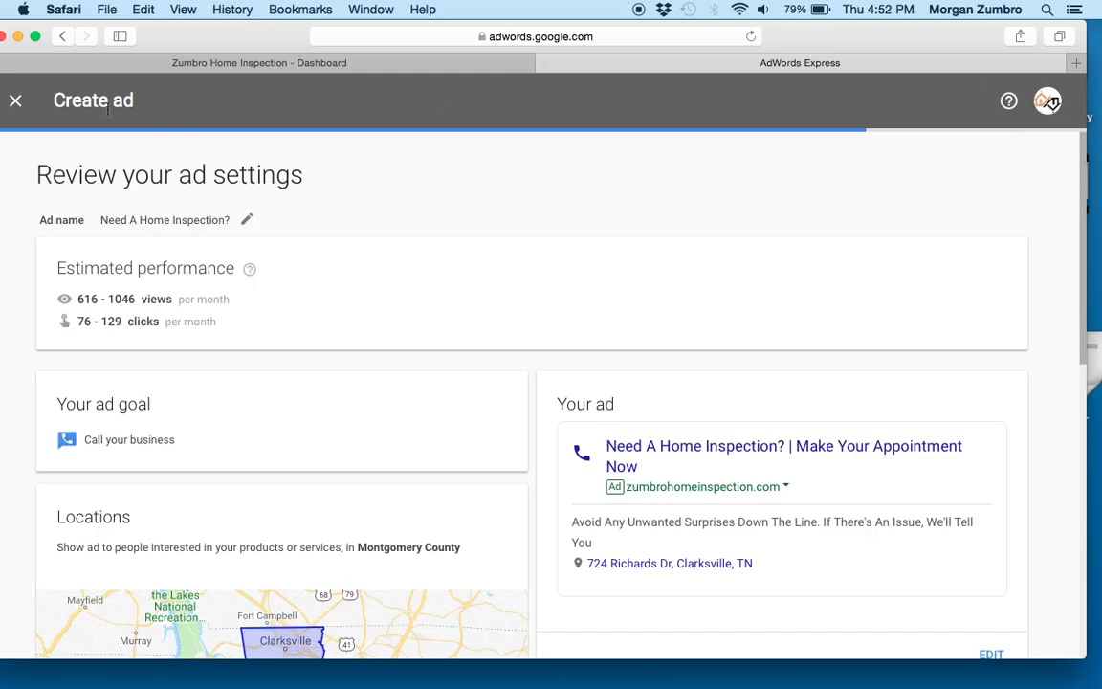
click(13, 102)
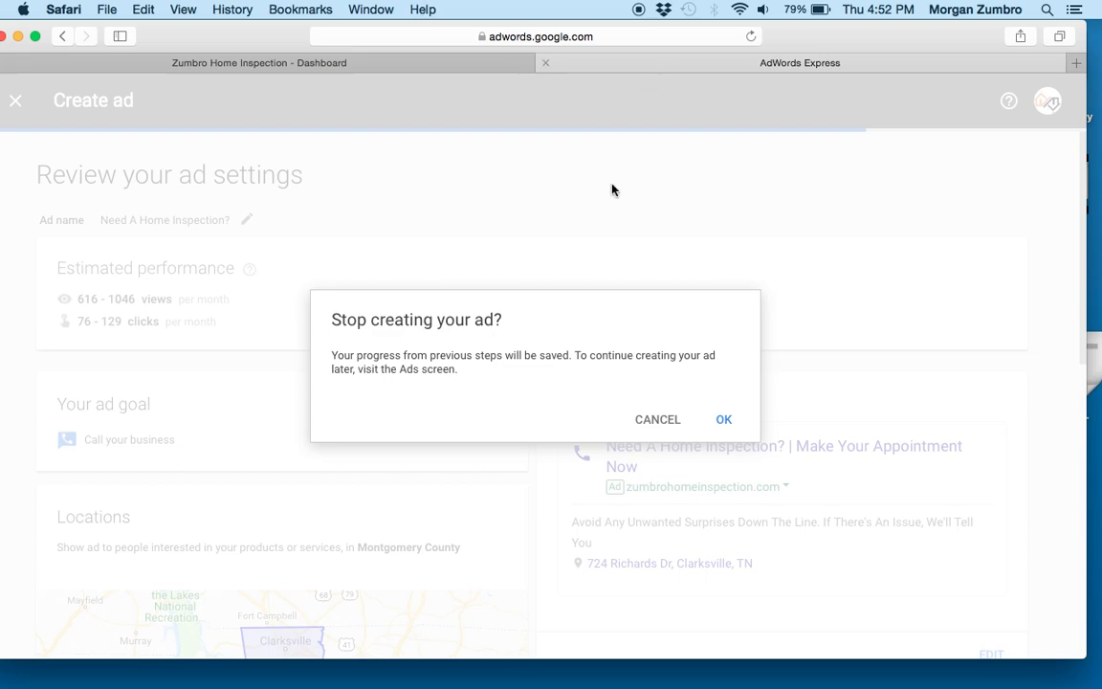
click(719, 421)
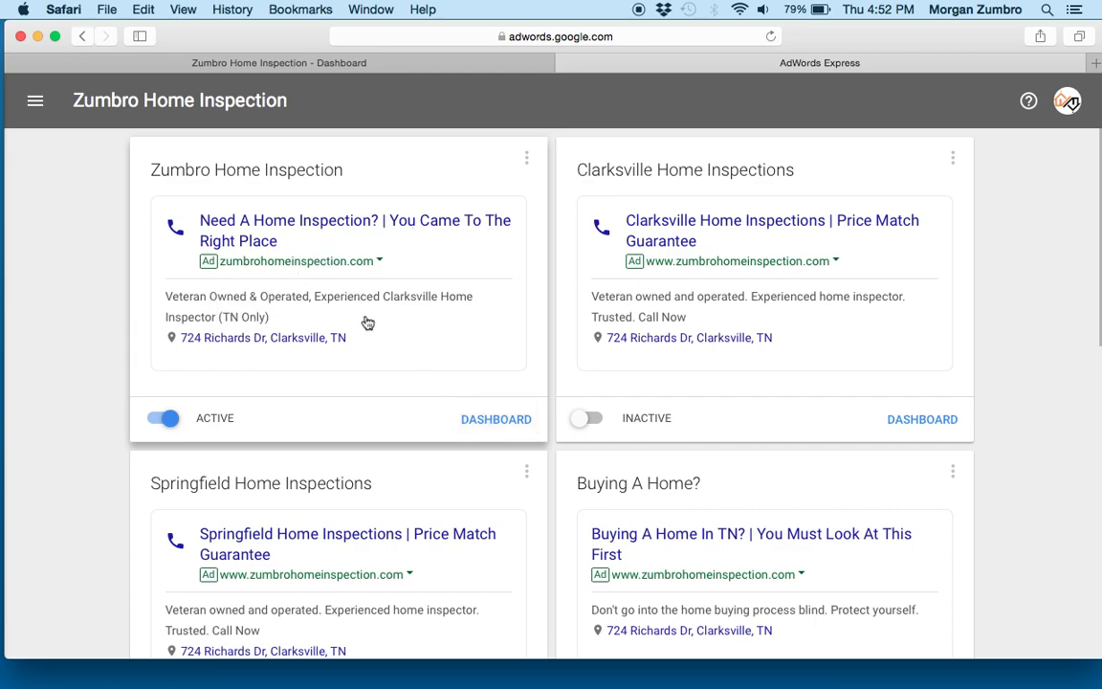
- Open the dashboard of the active Zumbro Home Inspection ad and set its reporting period to All dates
click(499, 421)
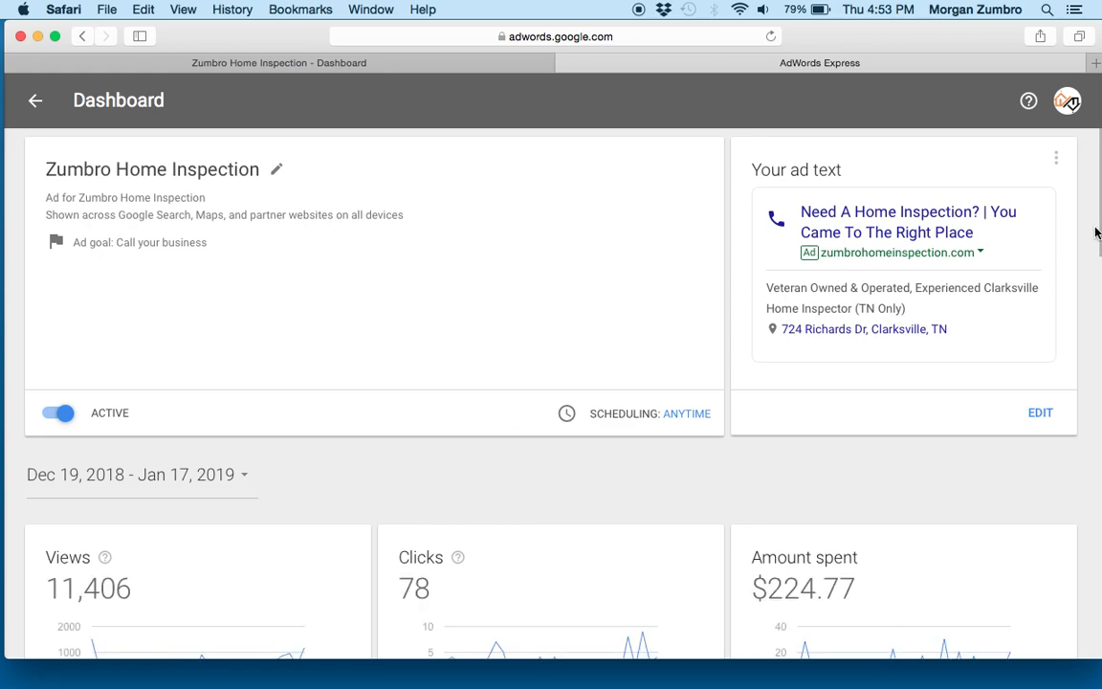
scroll(1090, 234, down, 5)
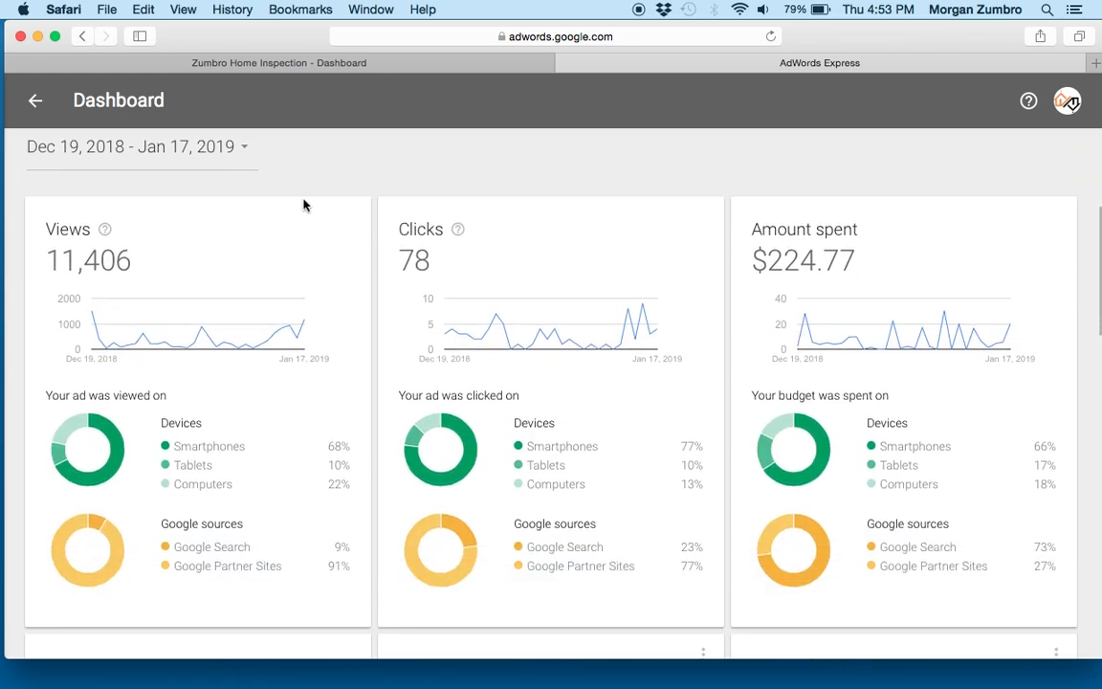
click(237, 150)
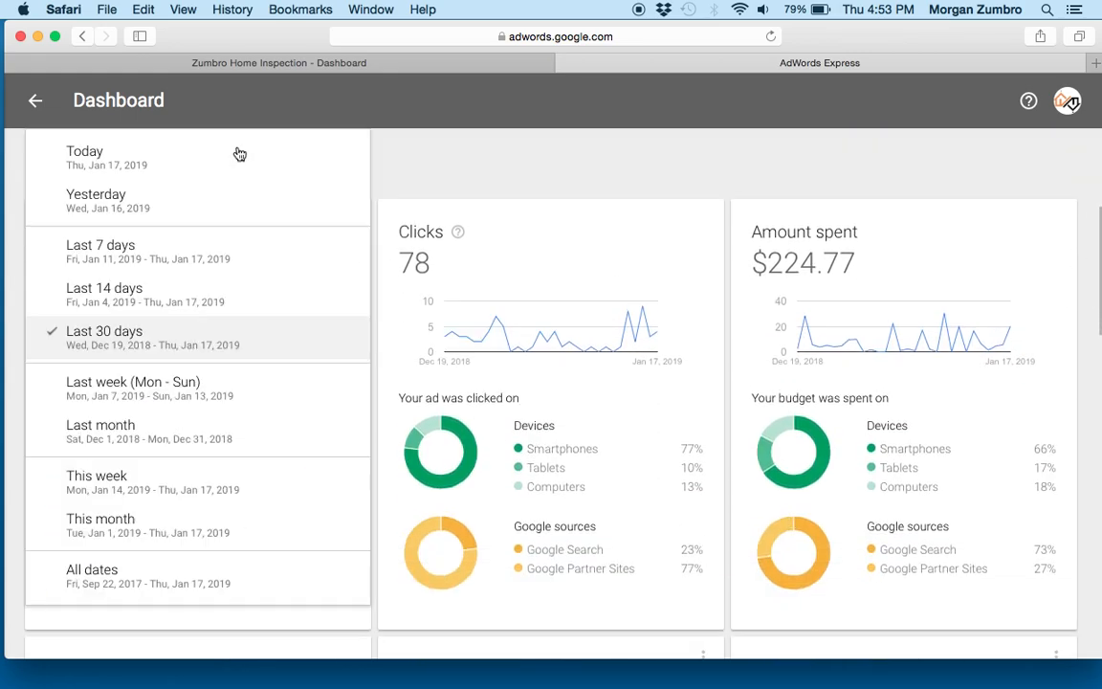
click(201, 579)
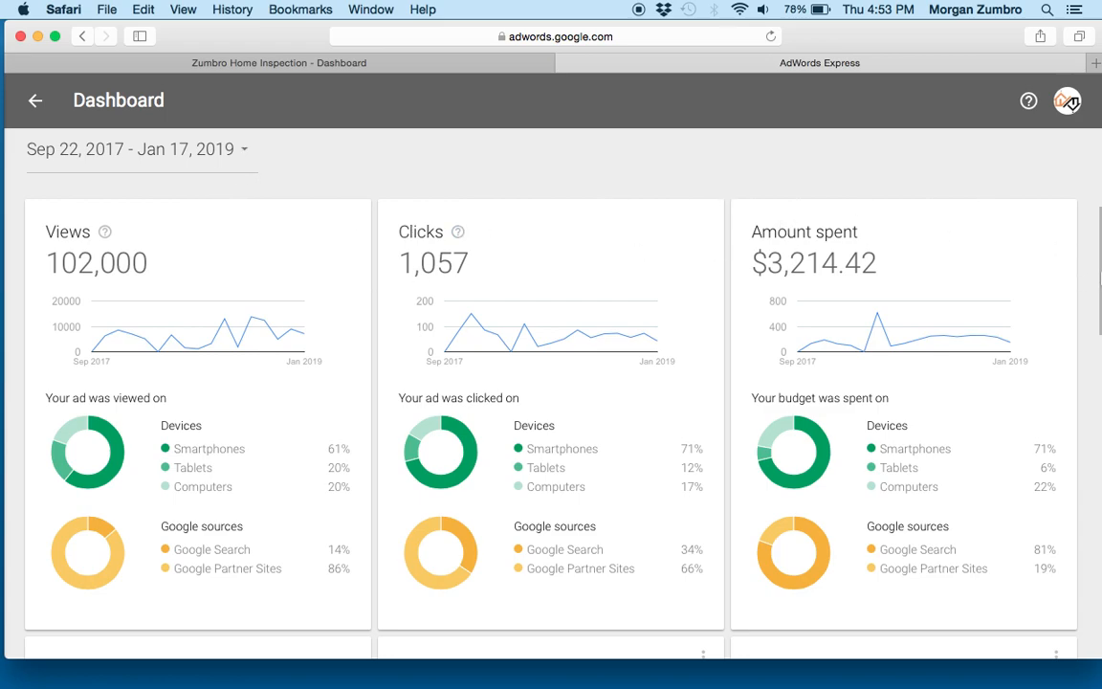
- Examine the ad's all-time performance, search phrases, call clicks and map actions, along with its budget, location and product settings
drag(1098, 304, 1094, 193)
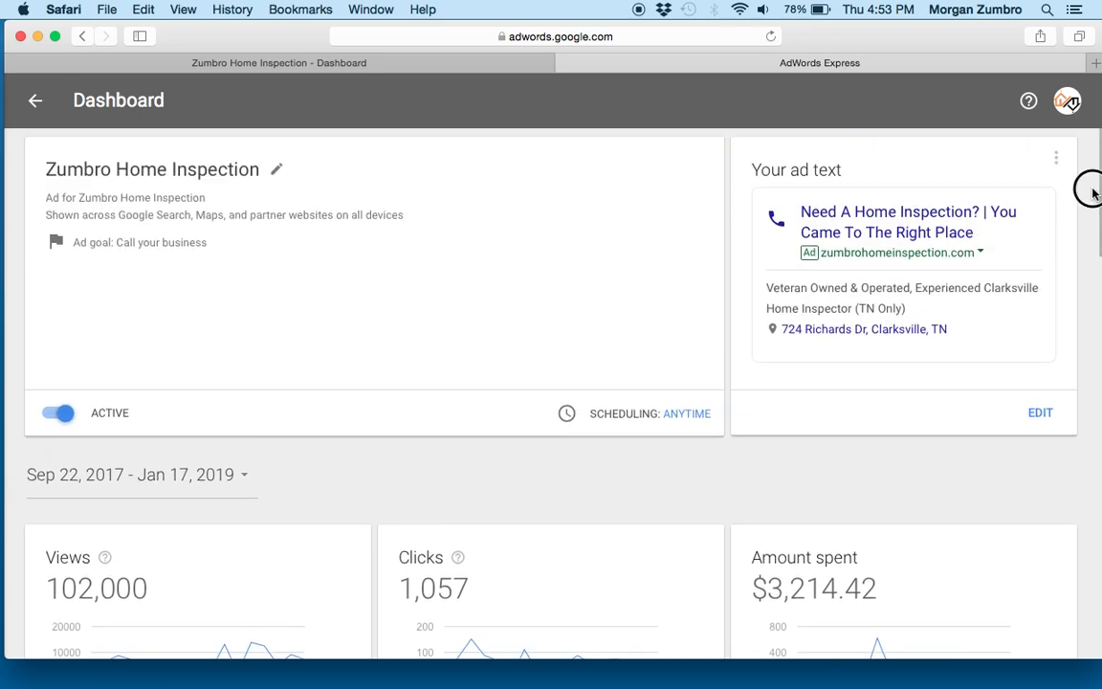
drag(1093, 193, 1093, 292)
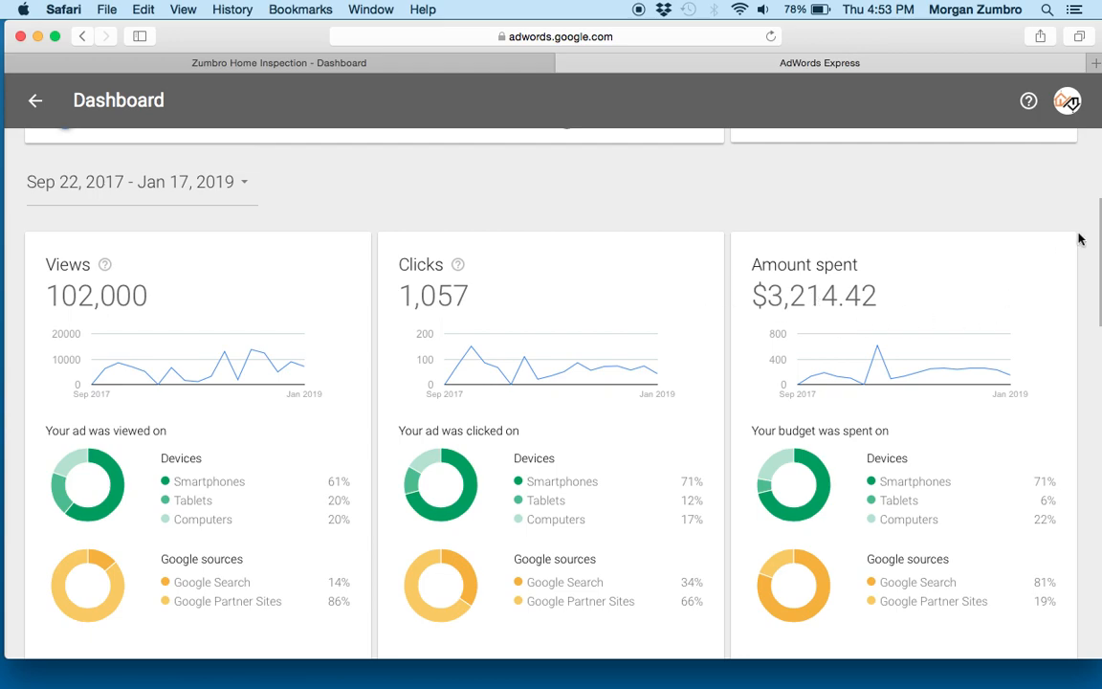
scroll(1096, 217, down, 3)
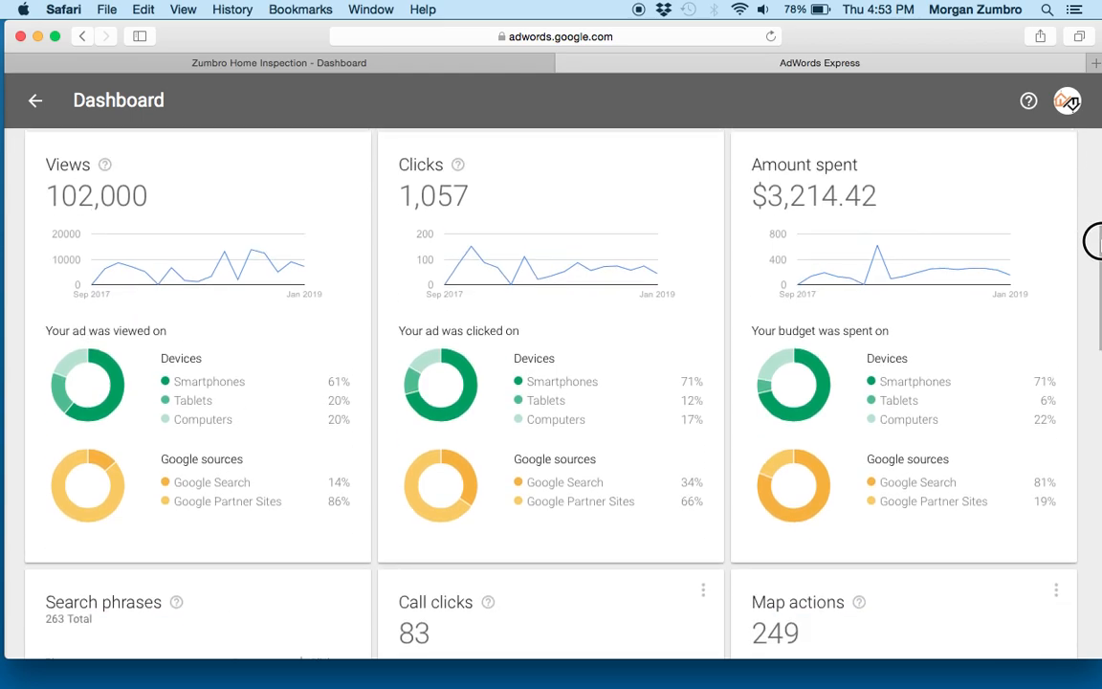
drag(1093, 241, 1093, 440)
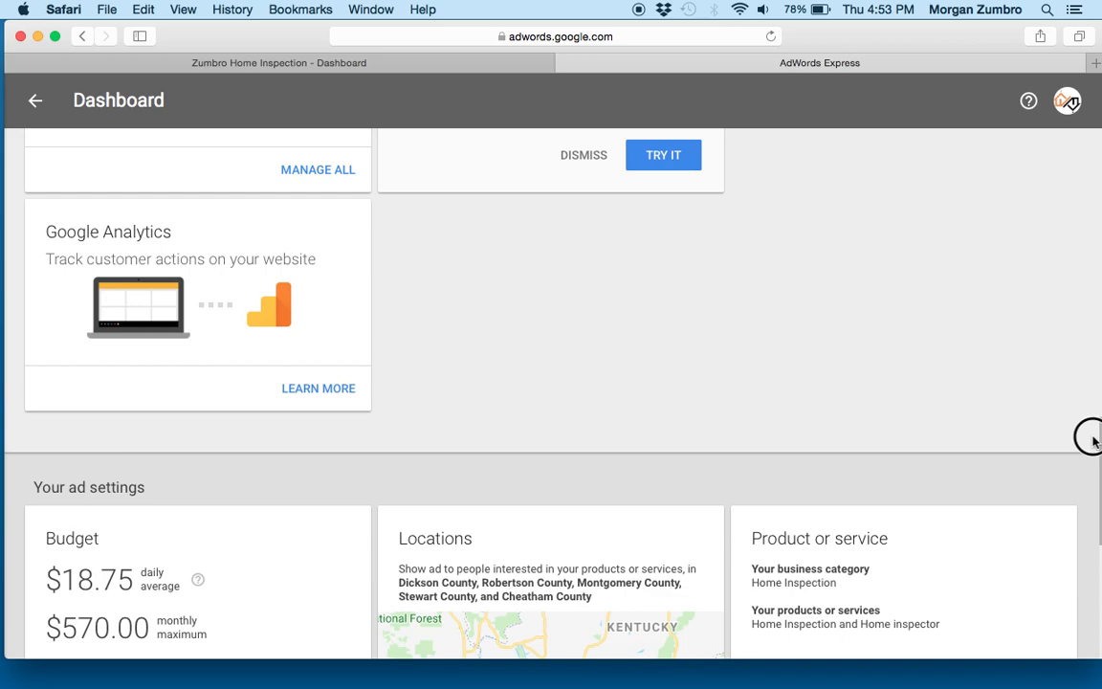
drag(1093, 437, 1090, 484)
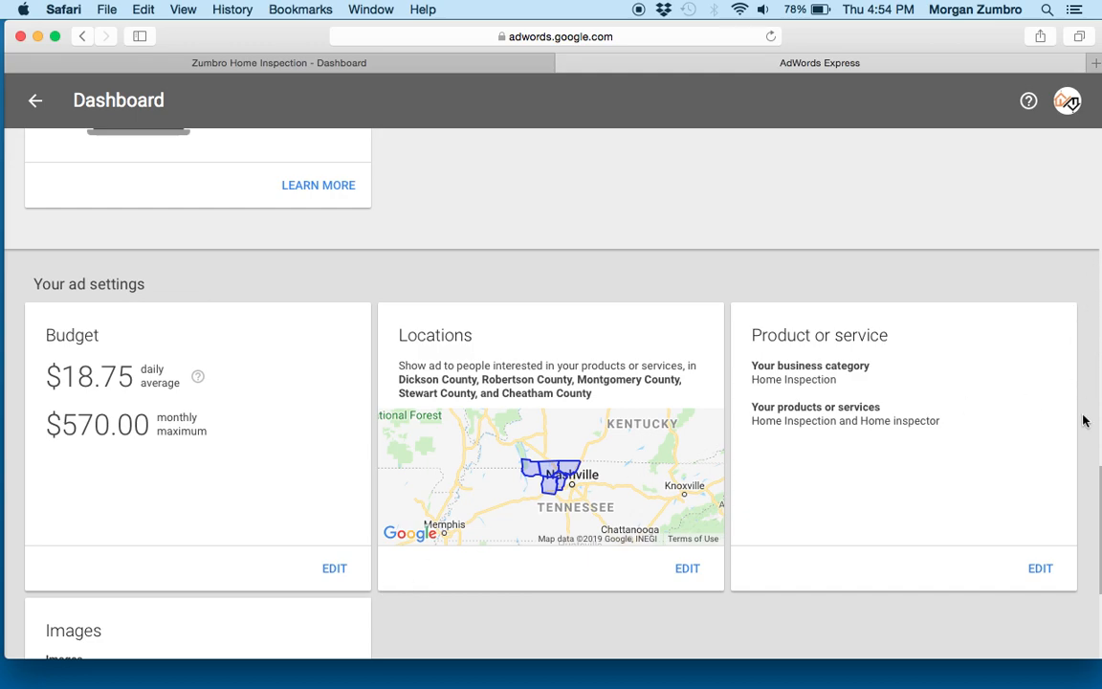
scroll(1082, 418, up, 5)
scroll(1070, 102, up, 5)
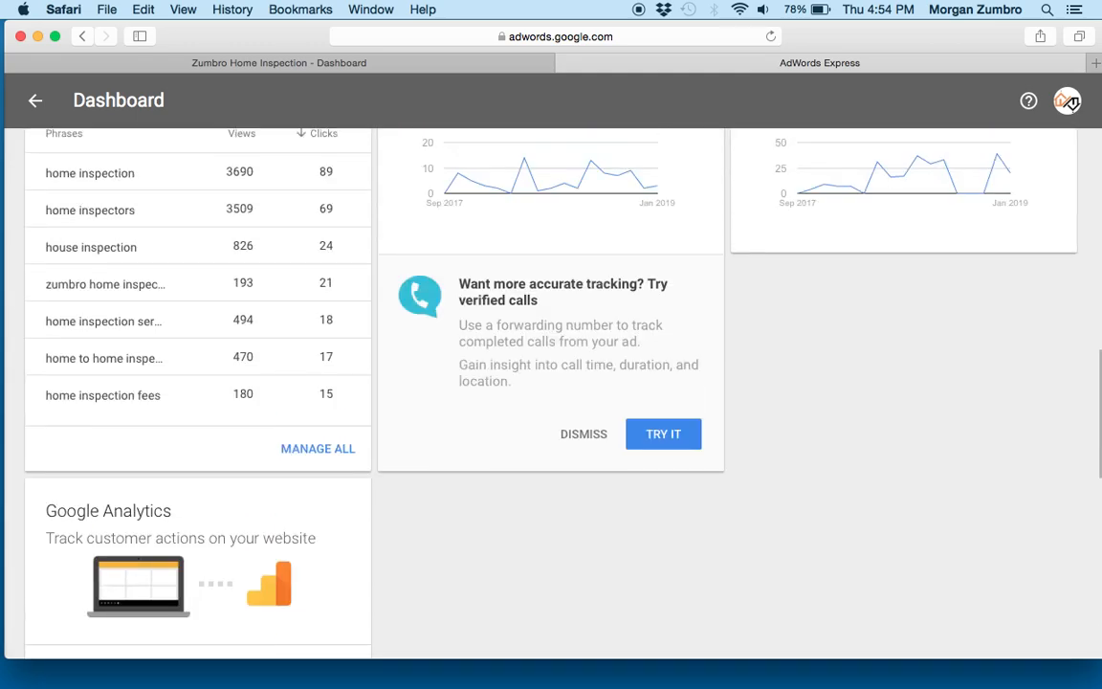
scroll(1068, 102, down, 3)
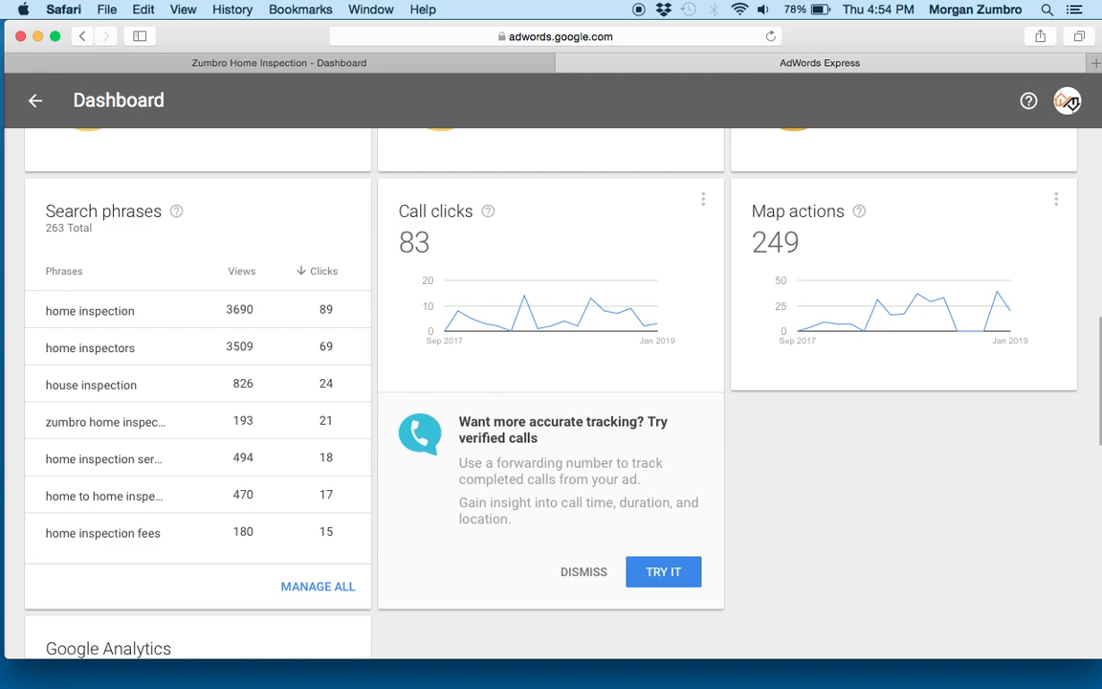
scroll(1067, 103, up, 2)
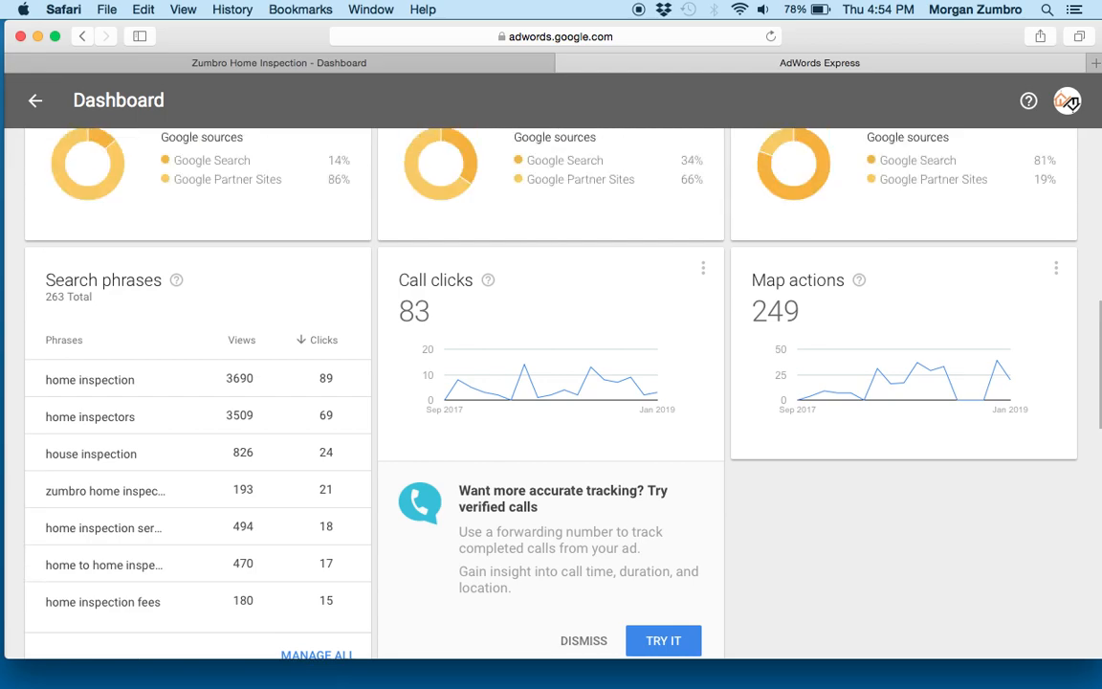
scroll(1068, 103, up, 2)
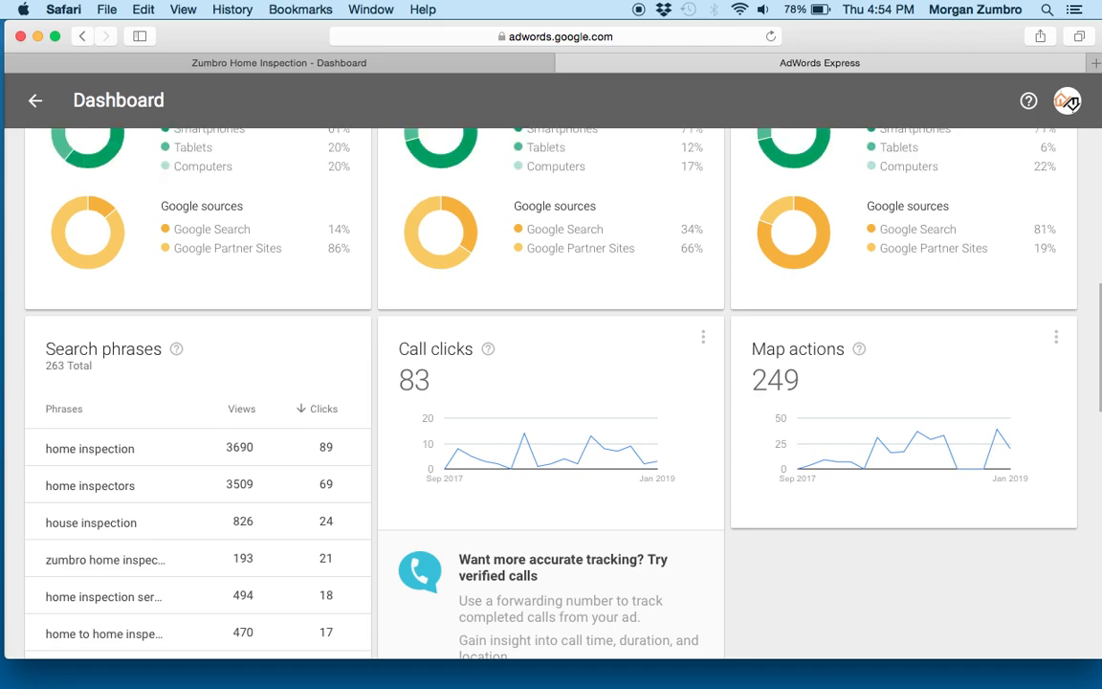
scroll(1067, 102, up, 6)
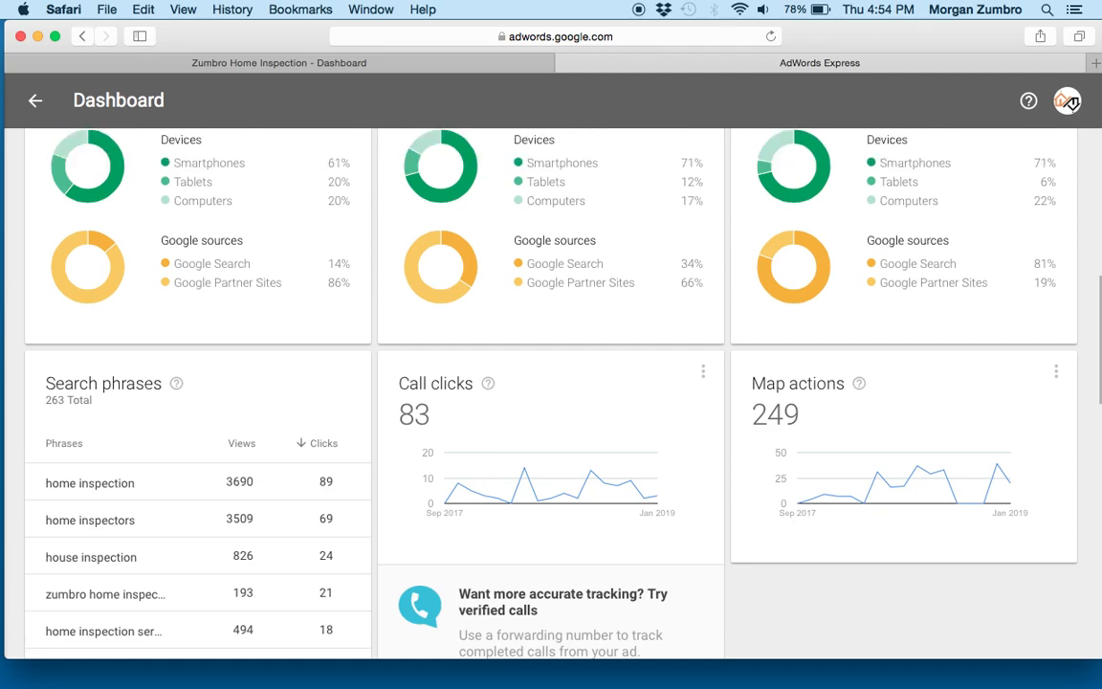
scroll(1068, 102, up, 1)
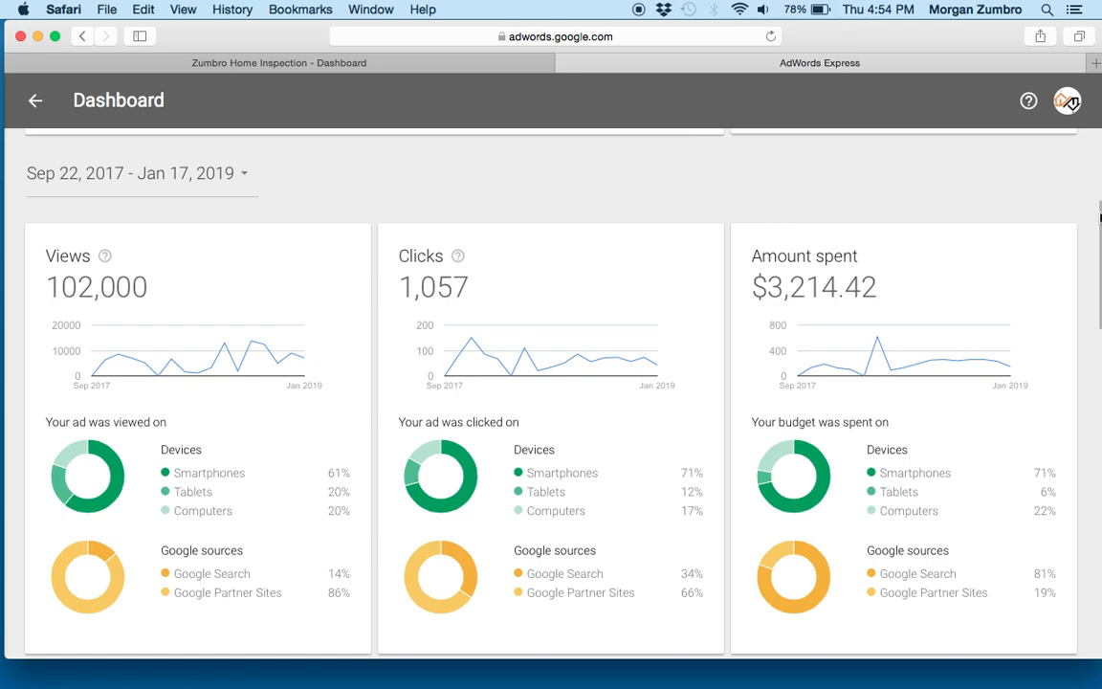
- Compare the ad's views, clicks and amount spent, including the breakdowns by device and Google source
scroll(1090, 249, down, 8)
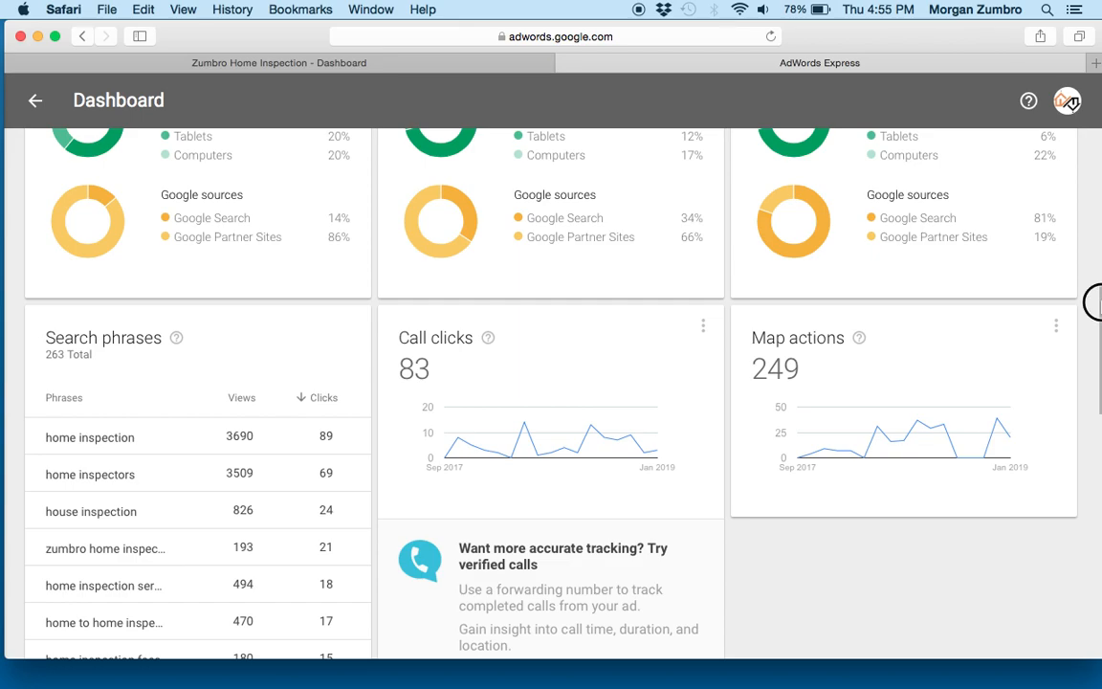
scroll(1090, 302, up, 10)
scroll(1090, 265, down, 2)
scroll(1090, 220, up, 5)
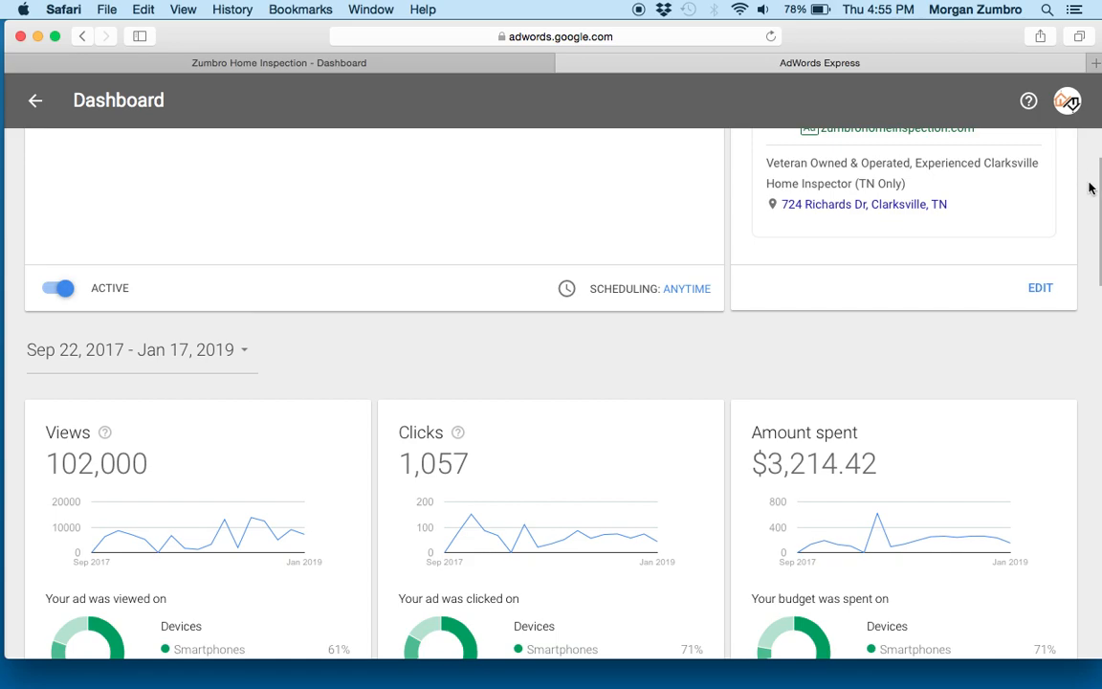
scroll(1089, 197, down, 2)
scroll(1090, 218, down, 1)
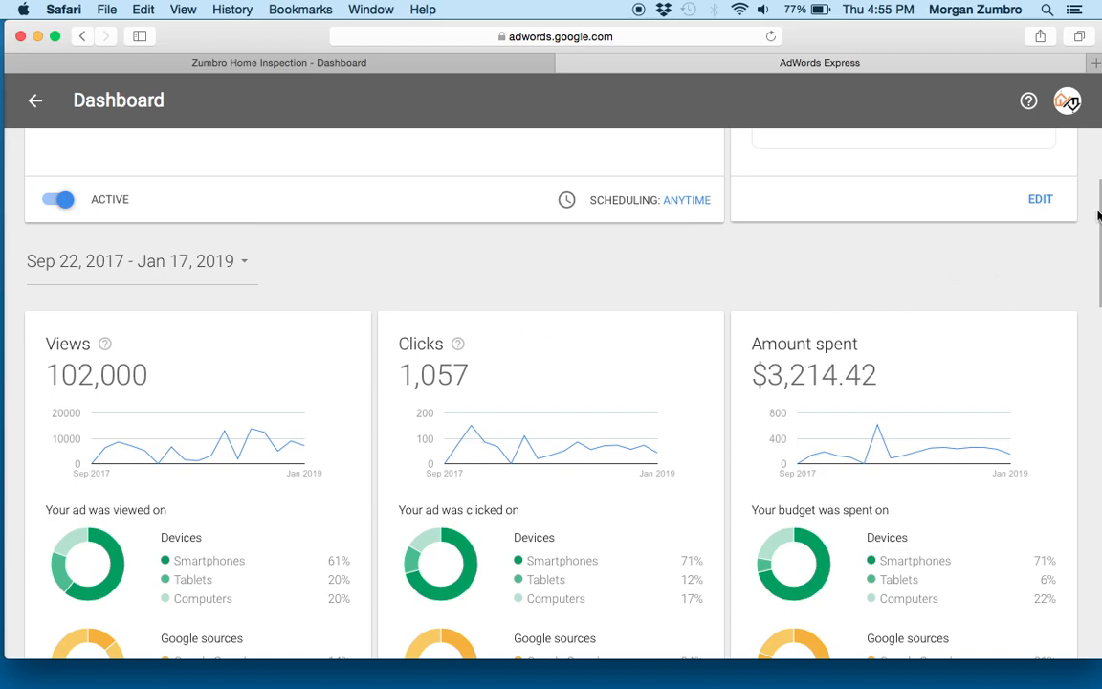
mouse_move(1097, 204)
mouse_down()
mouse_move(1097, 234)
mouse_move(1097, 211)
mouse_up()
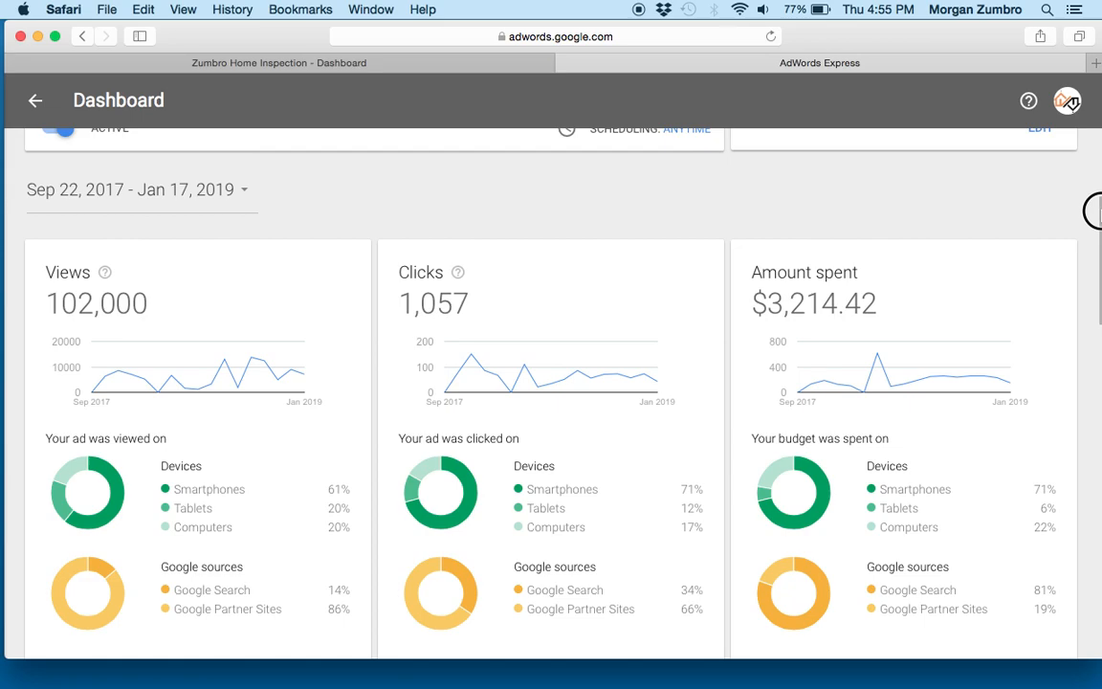
drag(1091, 211, 1093, 108)
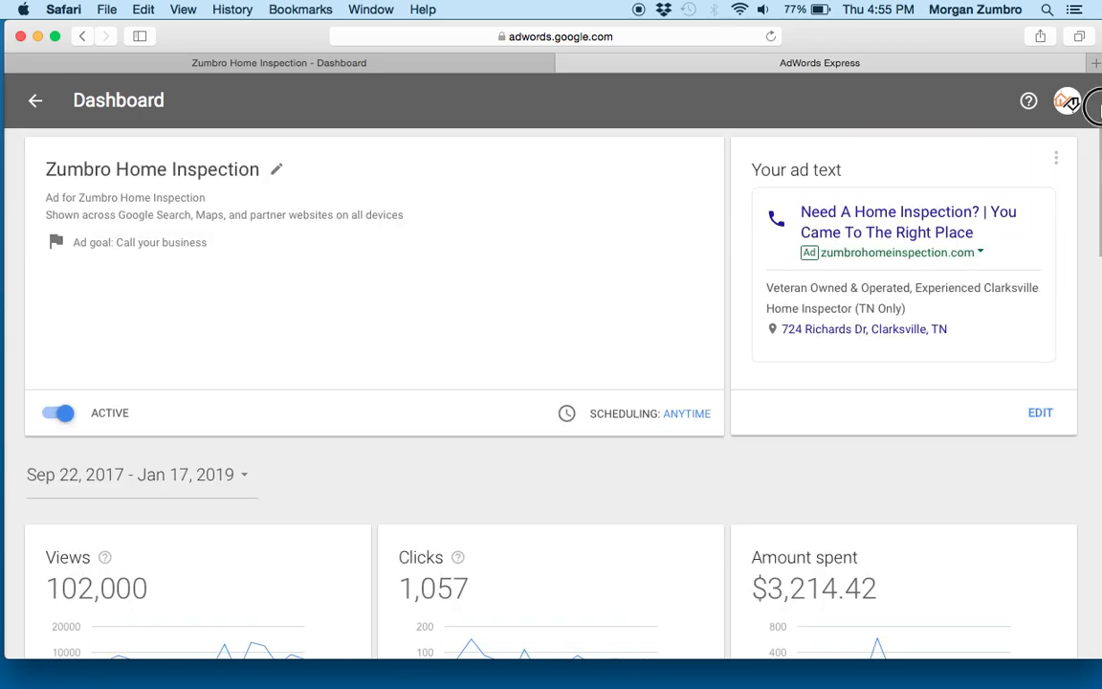
drag(1100, 161, 1092, 235)
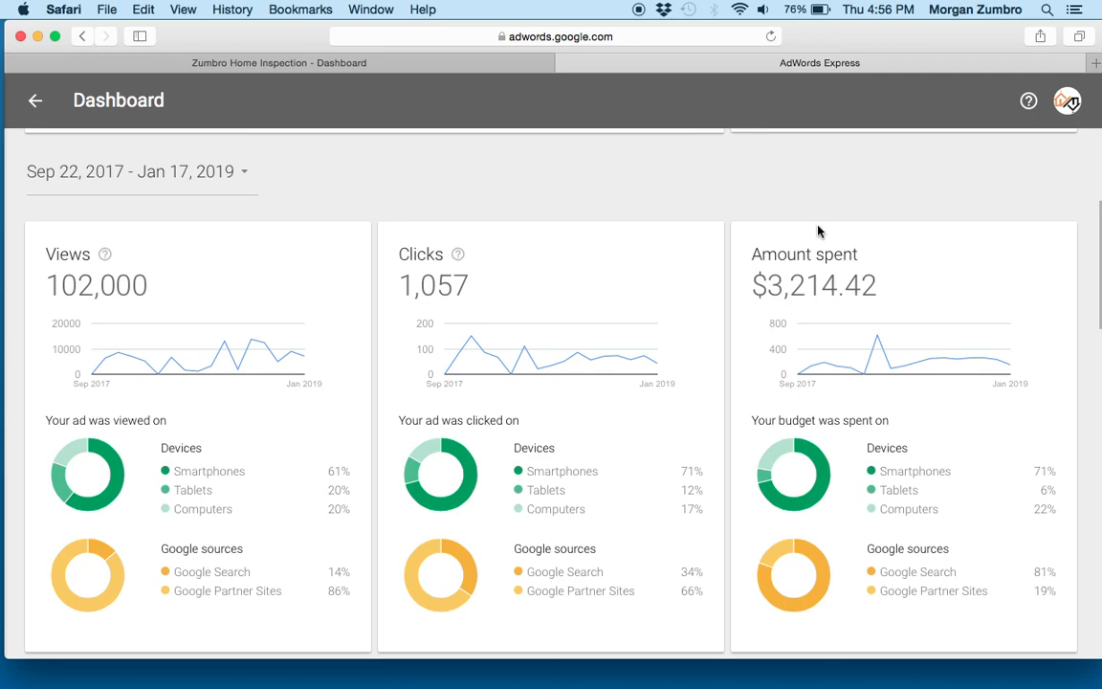
mouse_move(809, 373)
mouse_move(1093, 216)
mouse_down()
mouse_move(1092, 246)
mouse_move(1094, 227)
mouse_up()
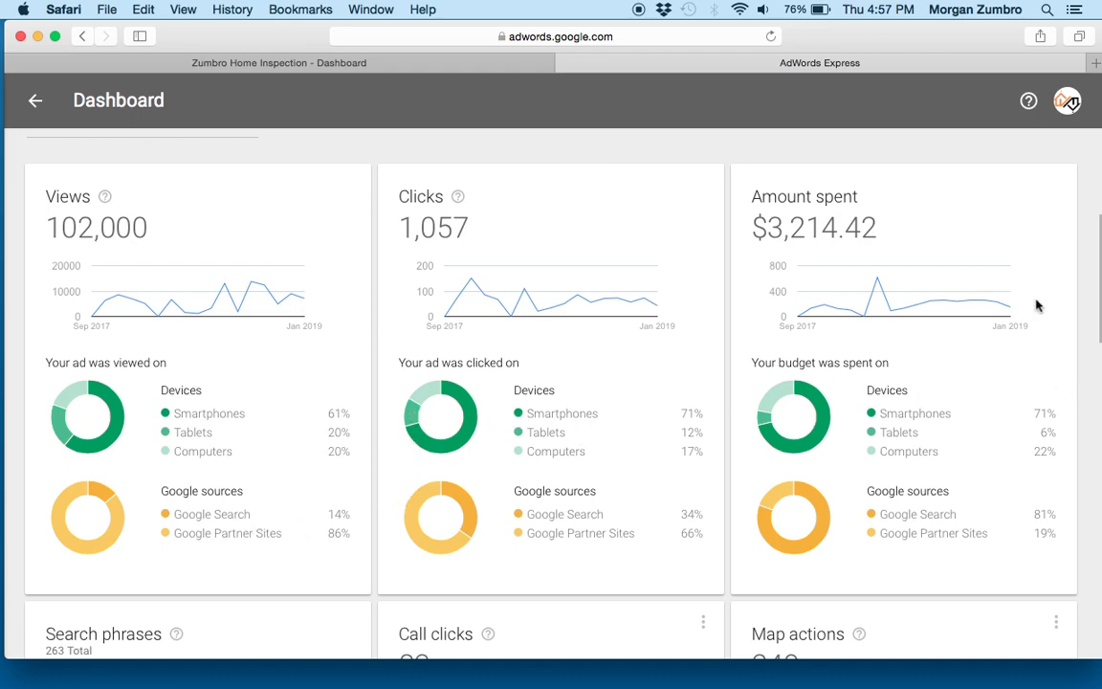
- Open the full list of search phrases, review which are enabled or disabled with their views and clicks, and close the list
drag(1092, 226, 1090, 341)
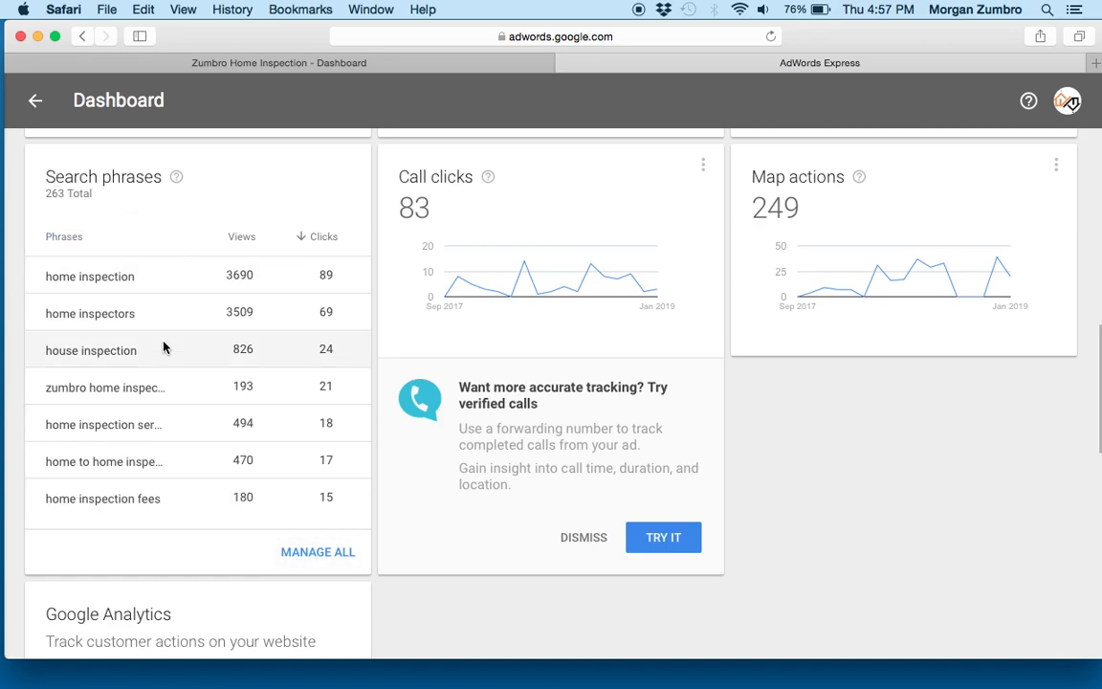
click(316, 556)
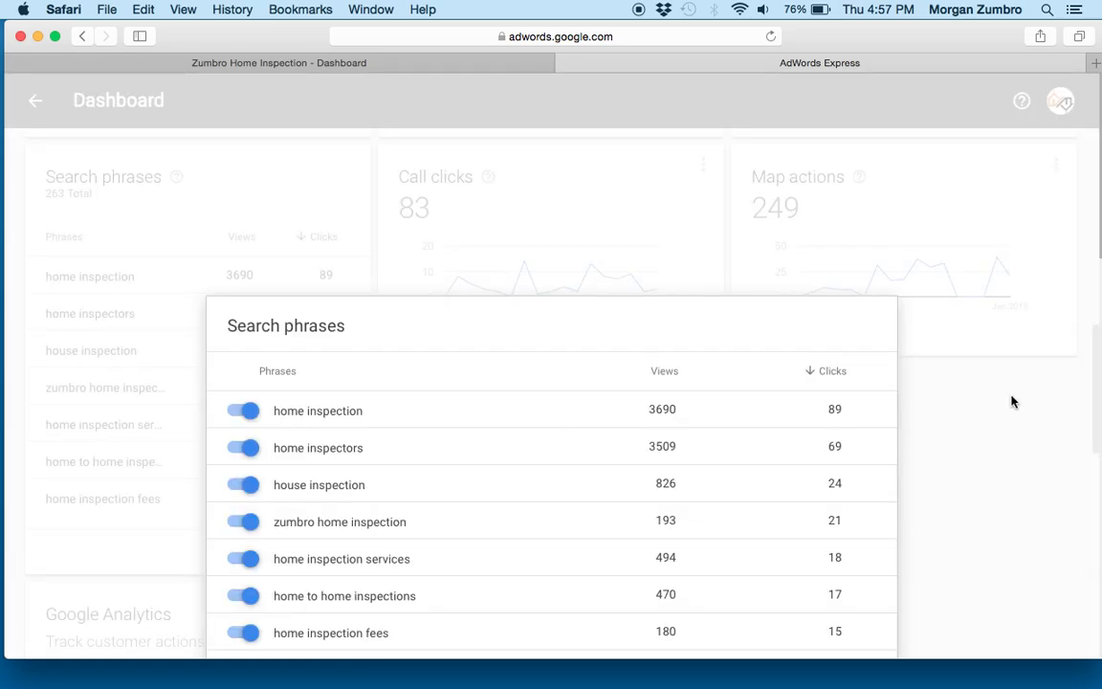
drag(895, 239, 897, 562)
drag(897, 379, 913, 532)
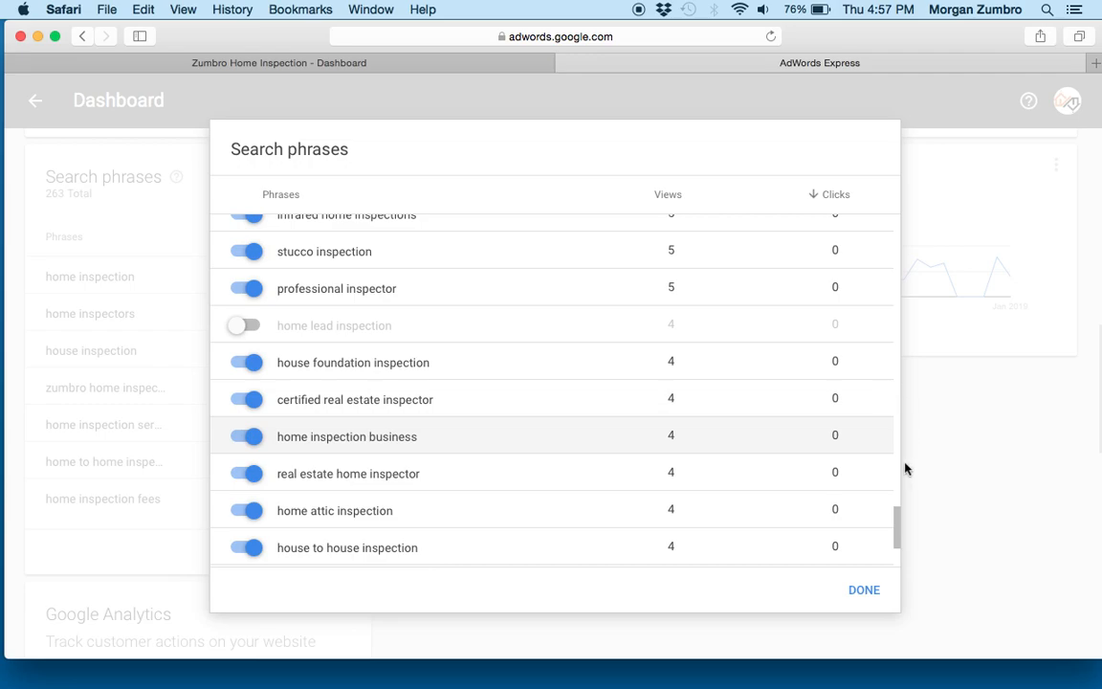
click(898, 517)
drag(898, 516, 899, 543)
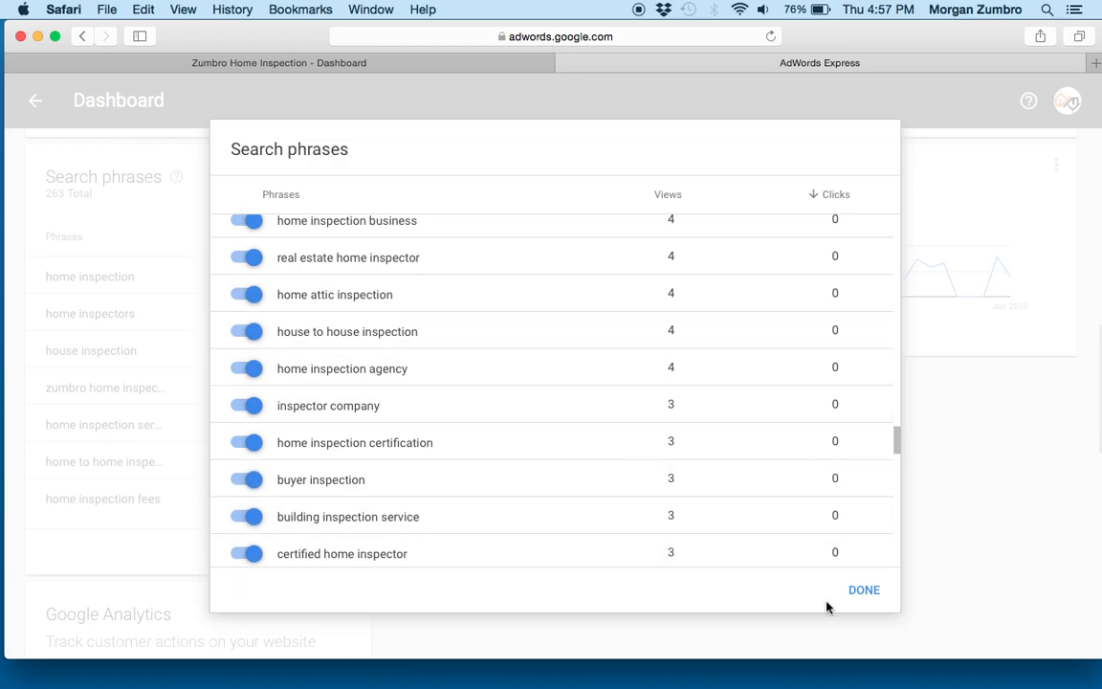
drag(897, 443, 897, 507)
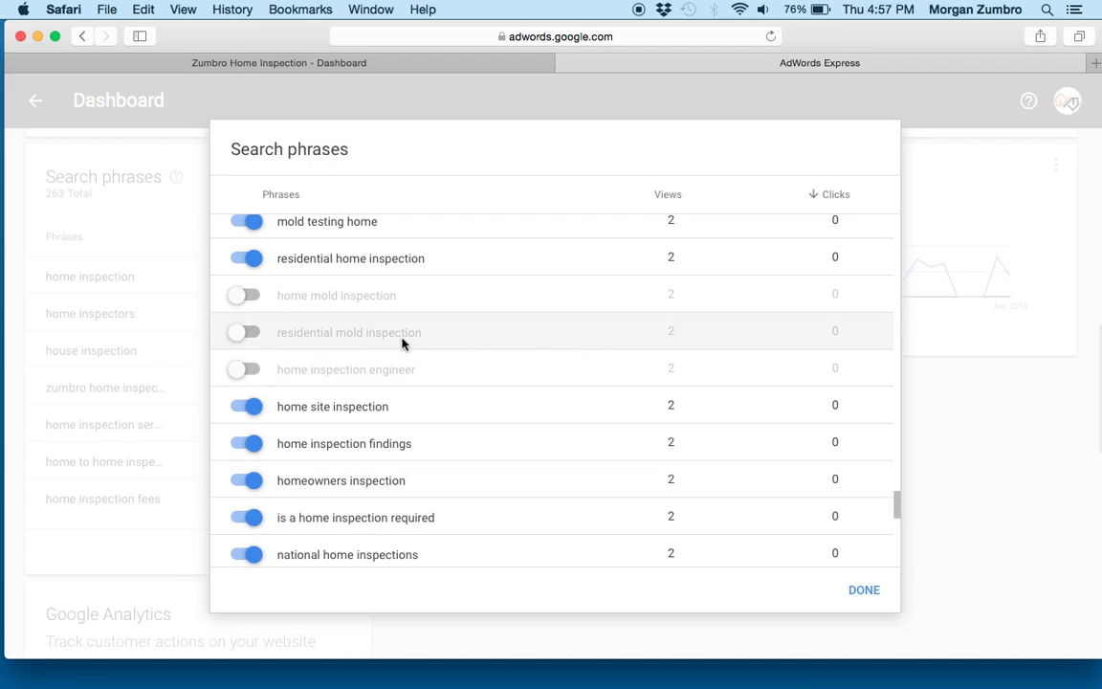
drag(898, 504, 900, 214)
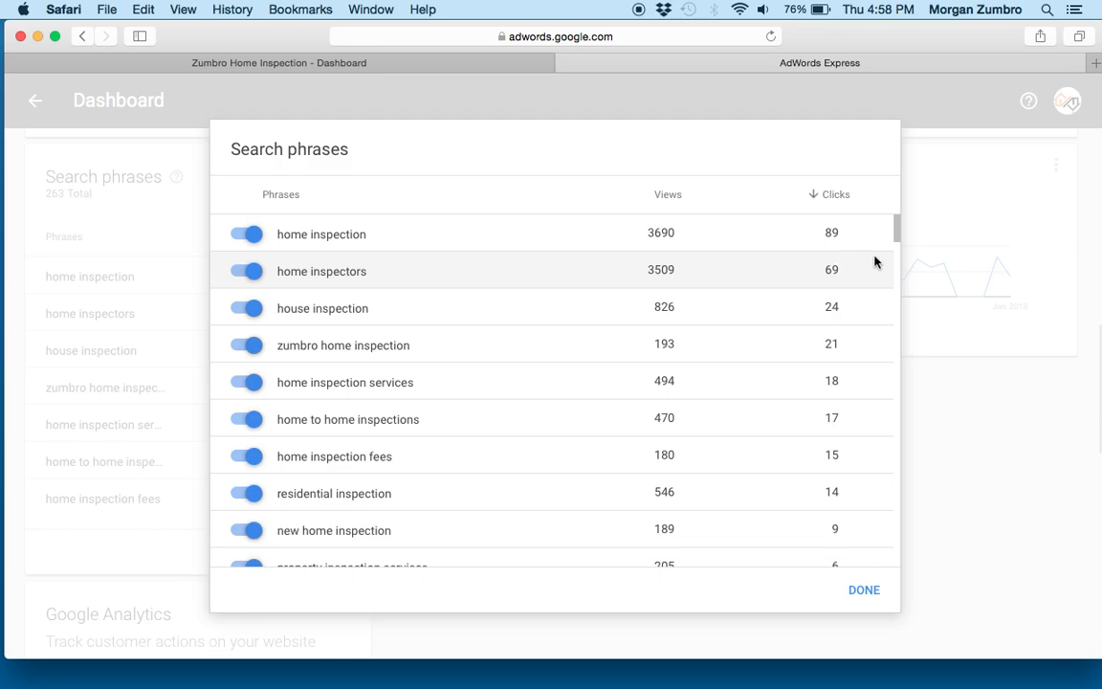
drag(898, 237, 904, 270)
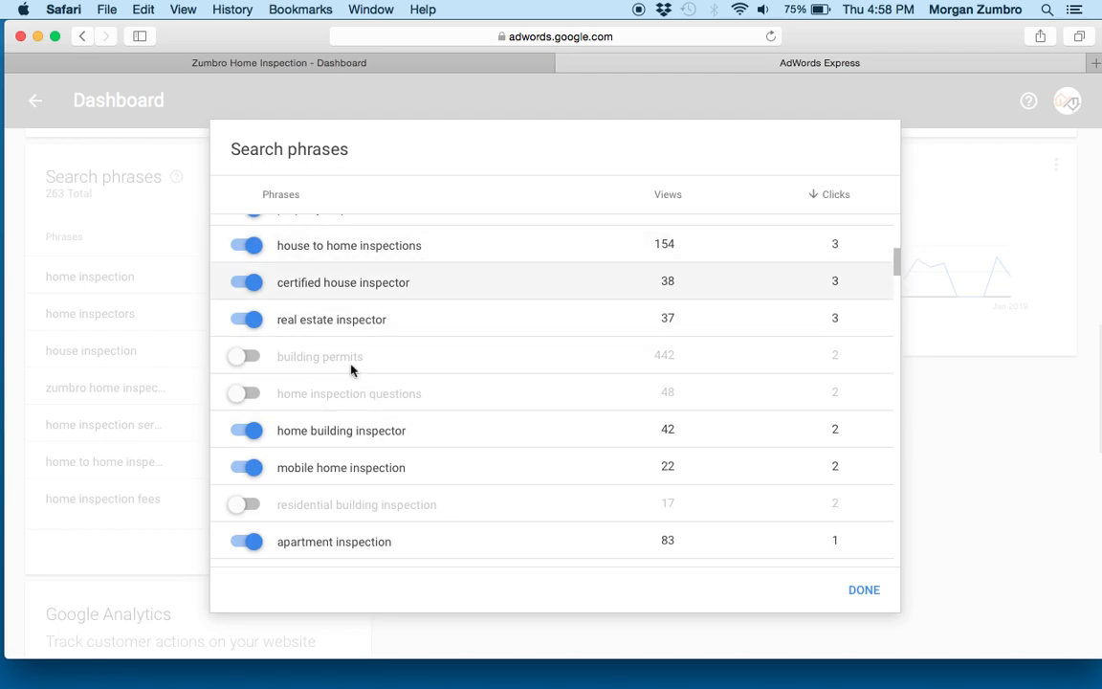
mouse_move(898, 263)
mouse_down()
mouse_move(903, 276)
mouse_move(900, 261)
mouse_up()
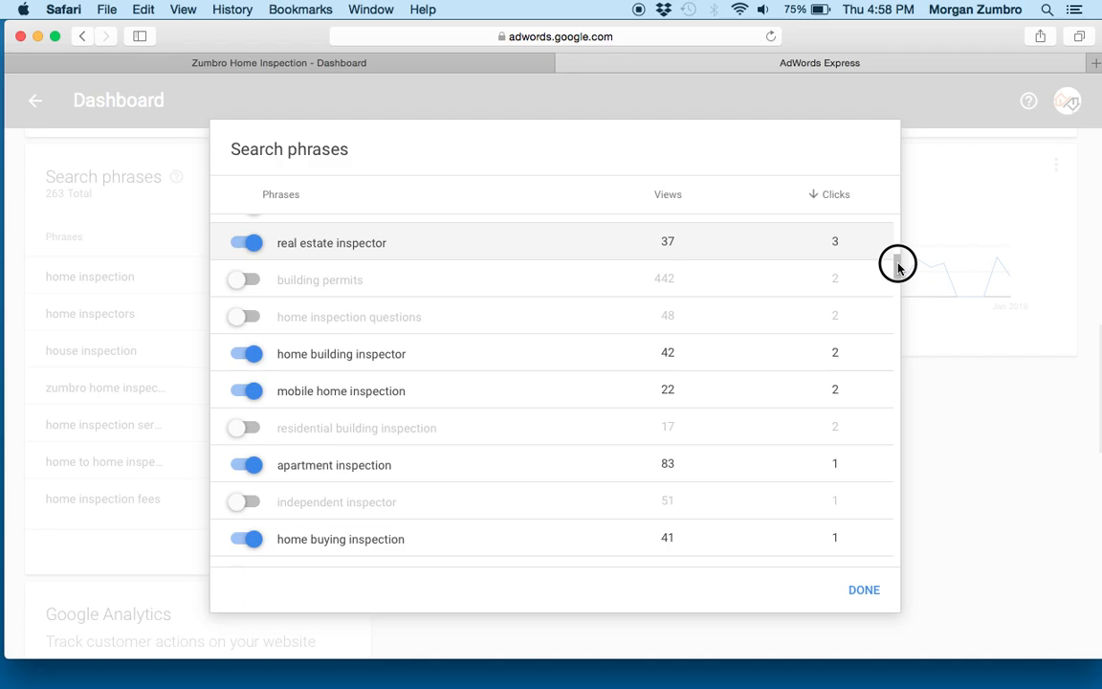
drag(897, 268, 917, 555)
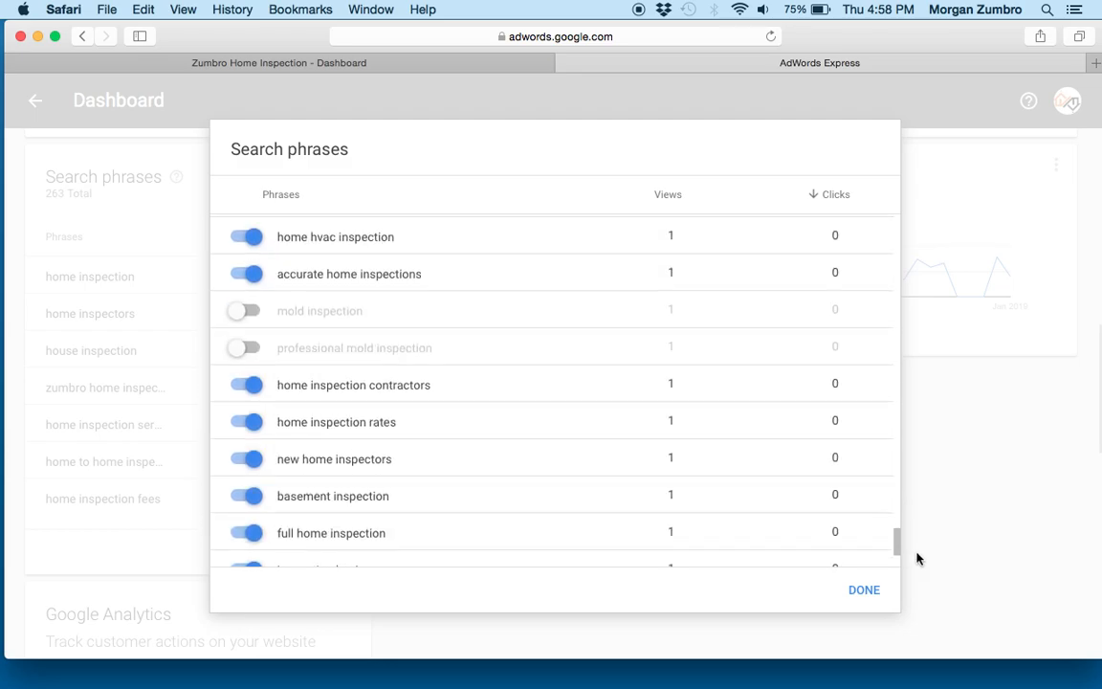
click(864, 593)
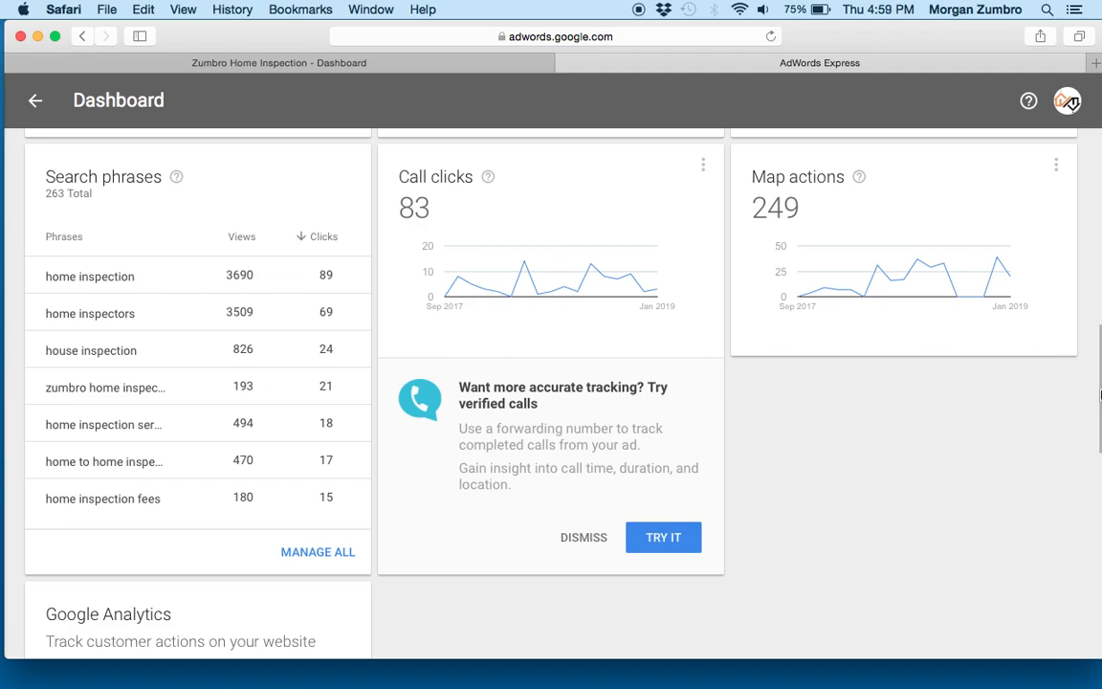
- Look over the ad's goal, text and active status together with its performance summary again
drag(1100, 394, 1085, 162)
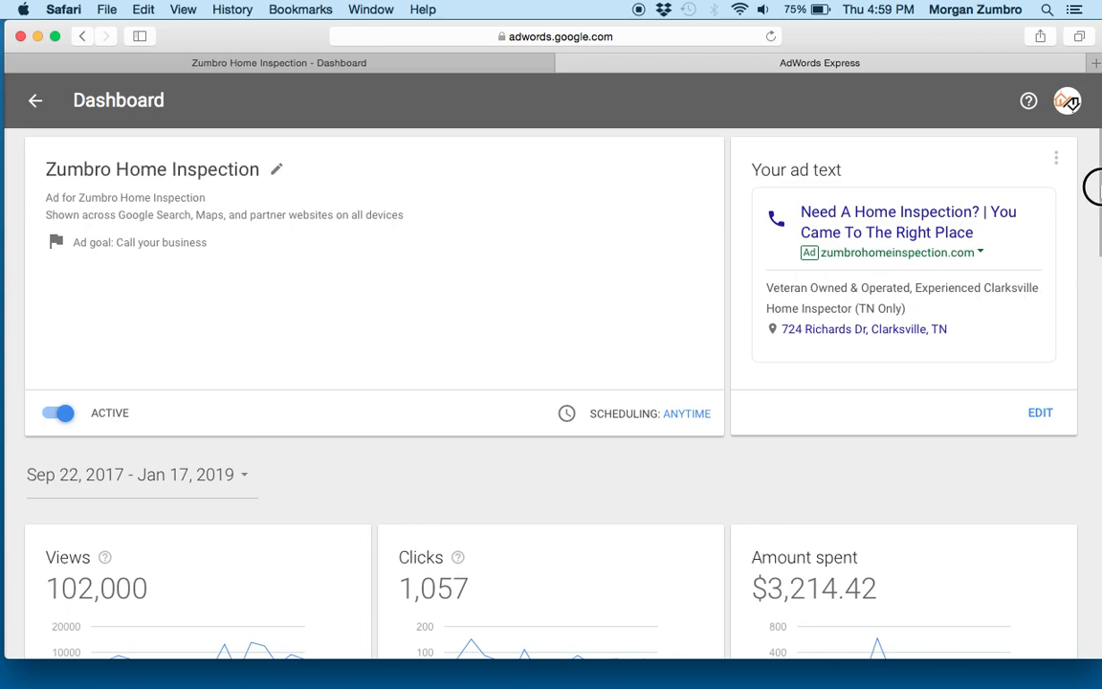
scroll(1089, 255, down, 5)
scroll(1097, 182, down, 1)
scroll(1097, 167, up, 1)
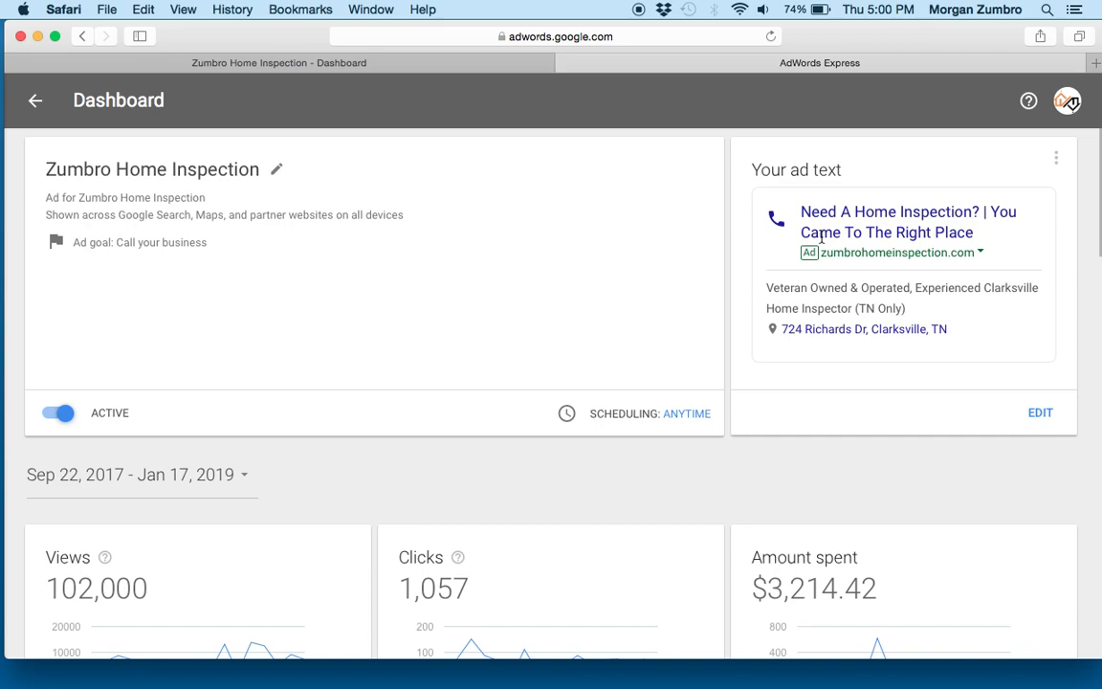
- Review the home inspection ad's budget, location and product settings, then return to its summary and ad text
drag(1092, 171, 1092, 81)
drag(1092, 172, 1093, 493)
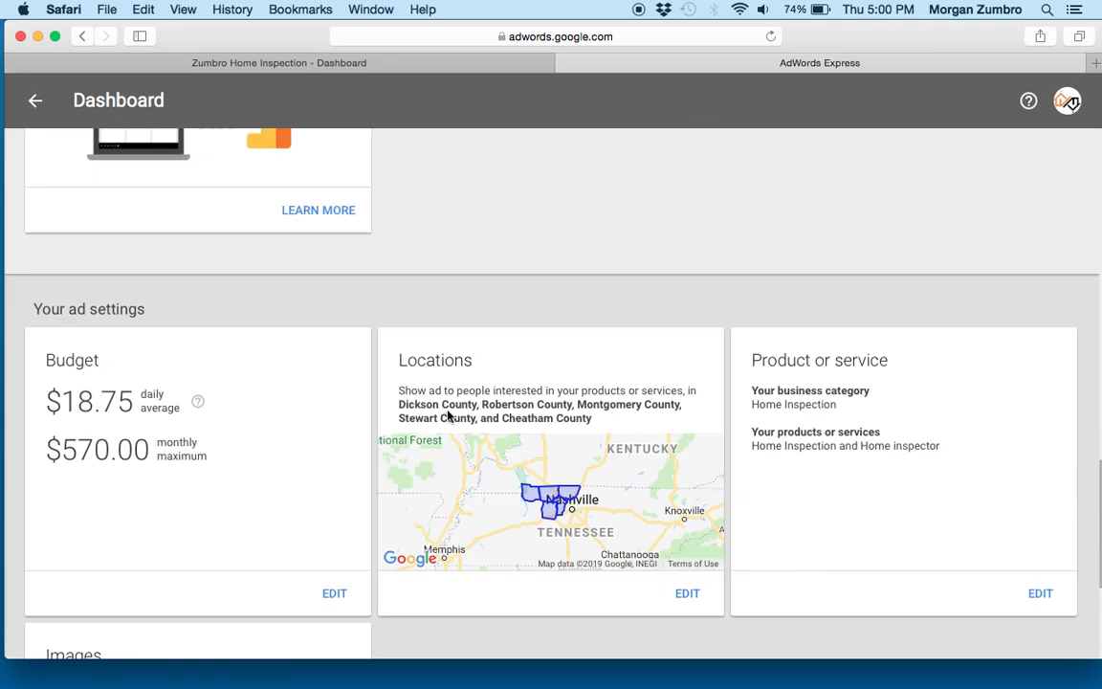
drag(1097, 497, 1090, 144)
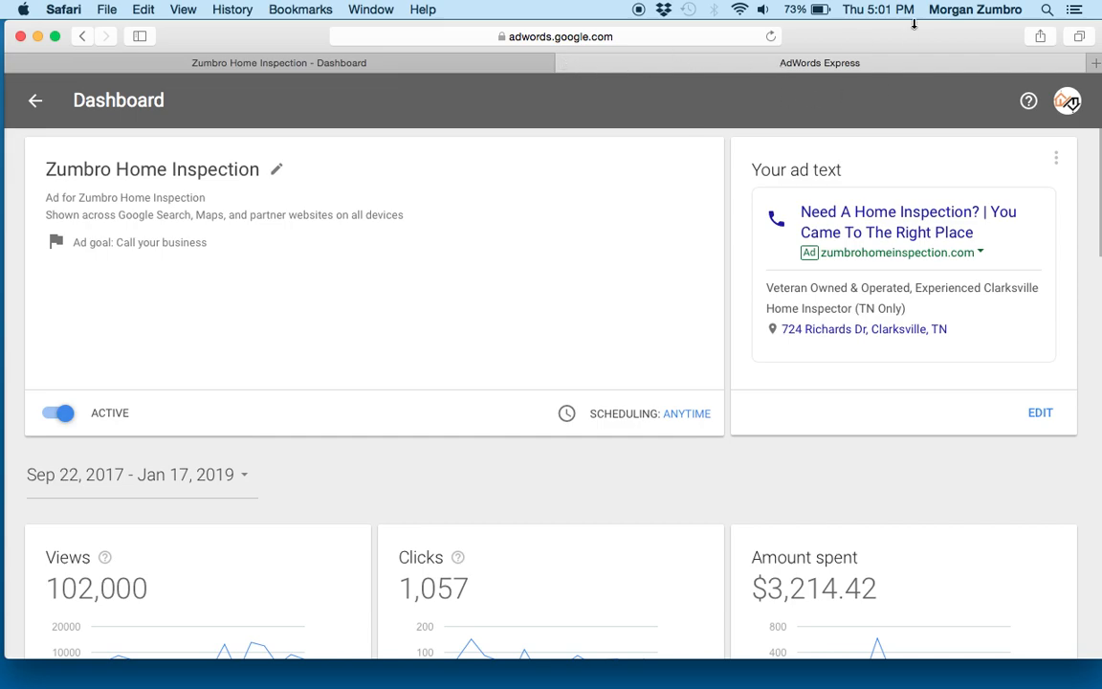
- Switch to the Hair & Lash Bar business account and open the dashboard of the Clarksville Waxing Specials ad
click(1066, 102)
click(909, 279)
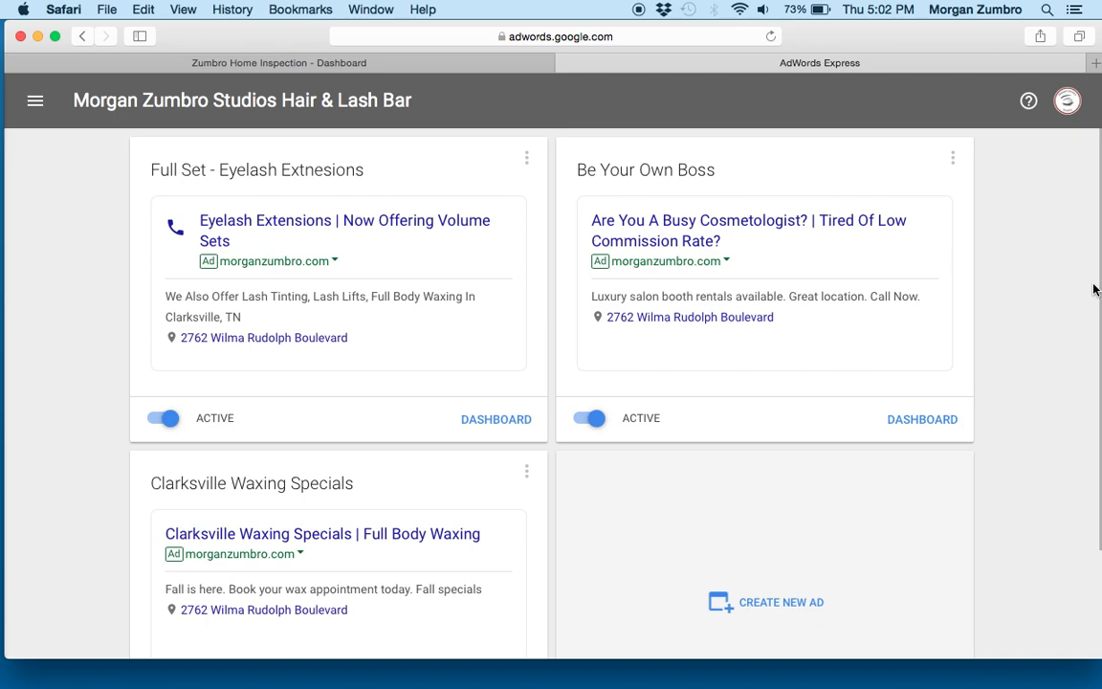
scroll(1095, 289, down, 3)
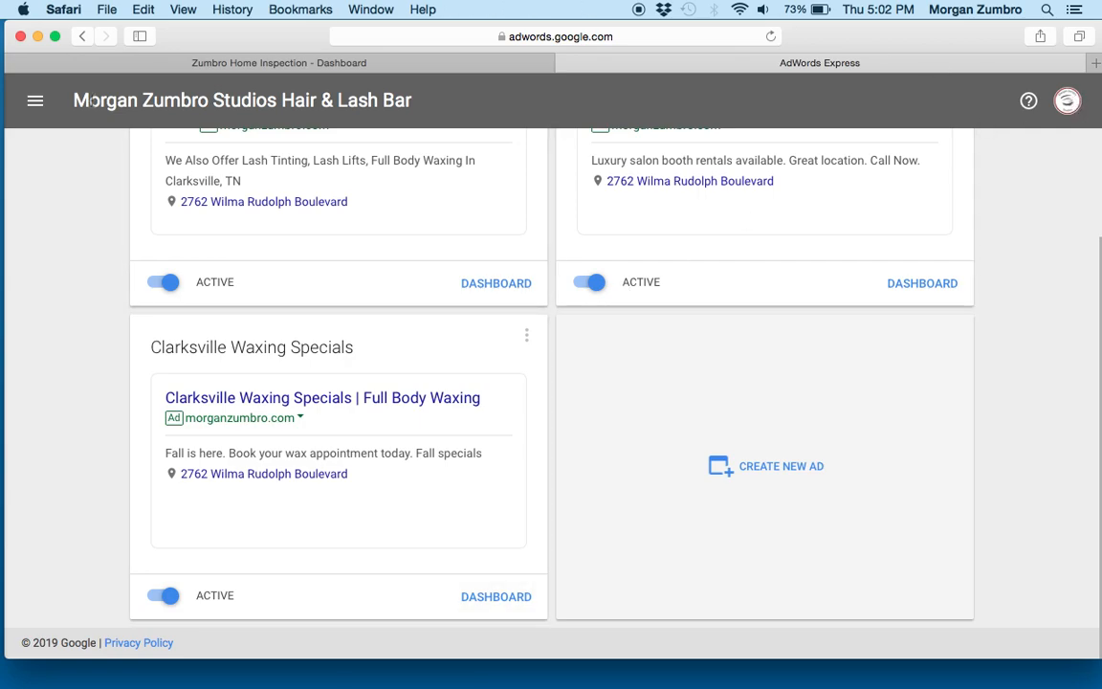
click(486, 599)
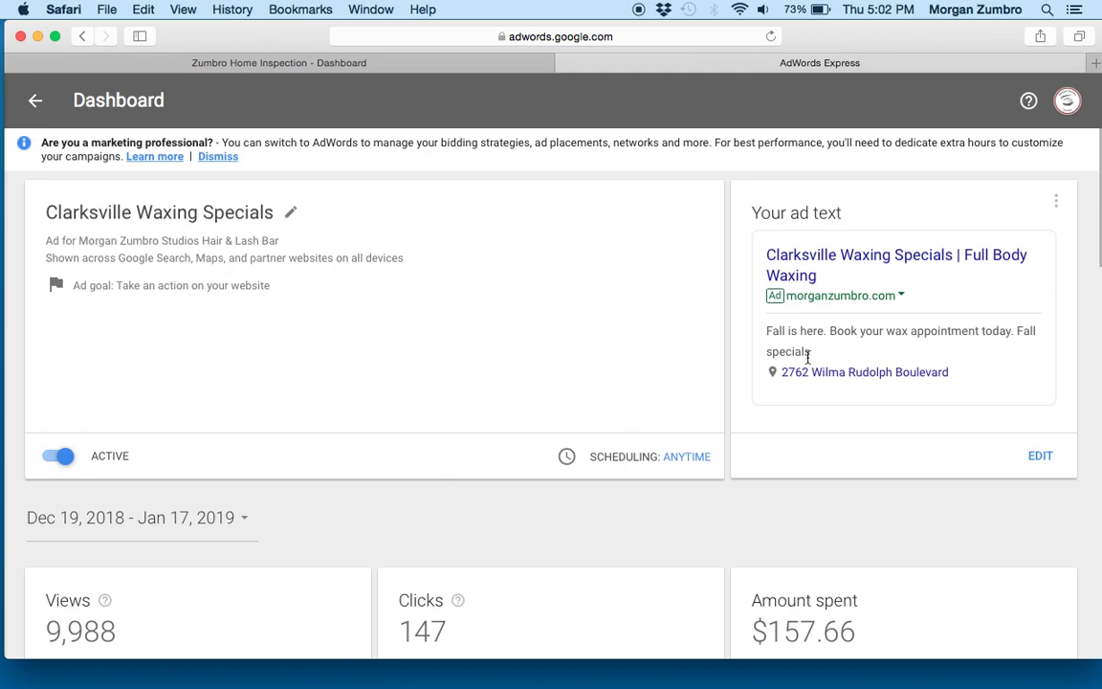
- Set the waxing ad's reporting period to All dates and review its views, clicks, spending, search phrases and map actions
drag(1098, 266, 1094, 335)
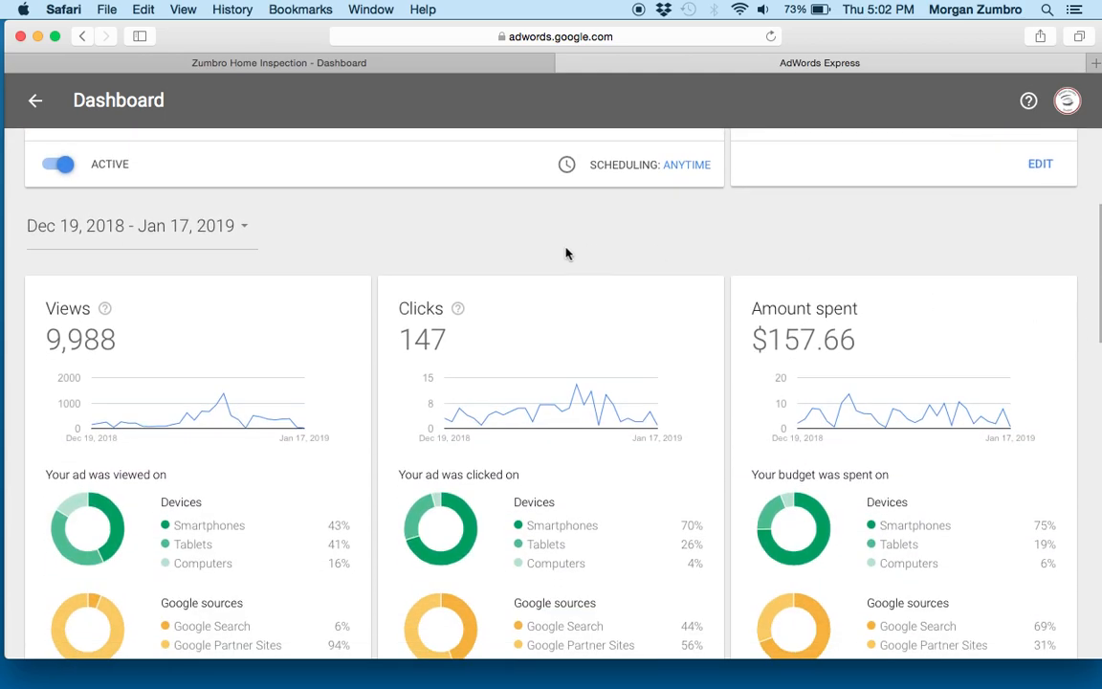
click(214, 226)
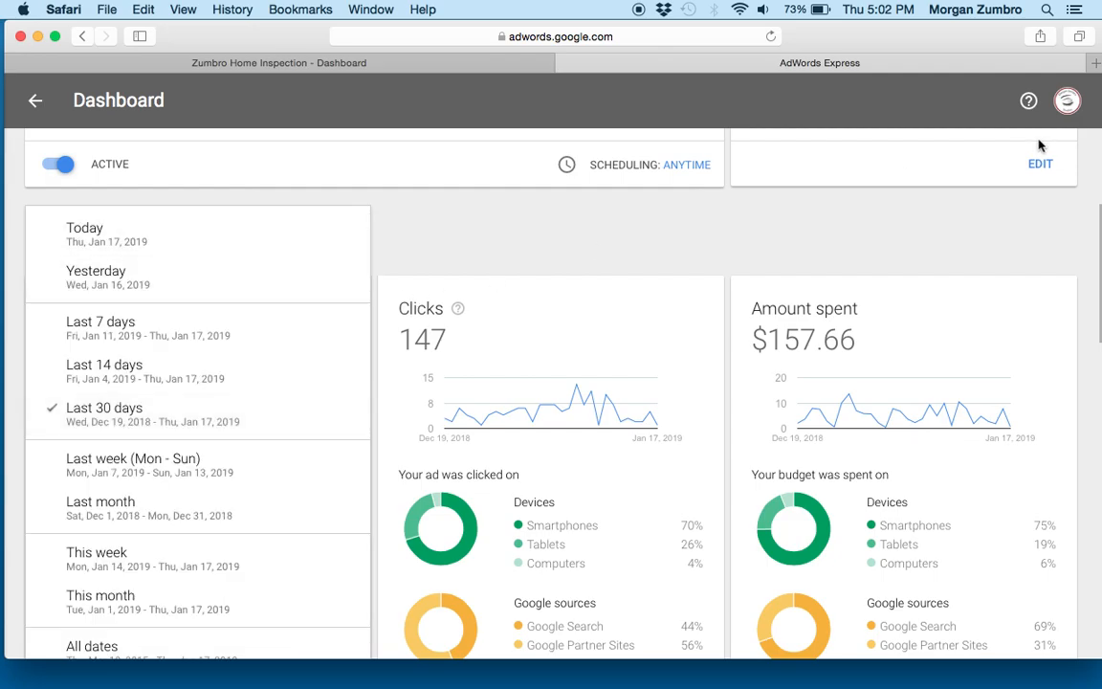
drag(1097, 262, 1097, 329)
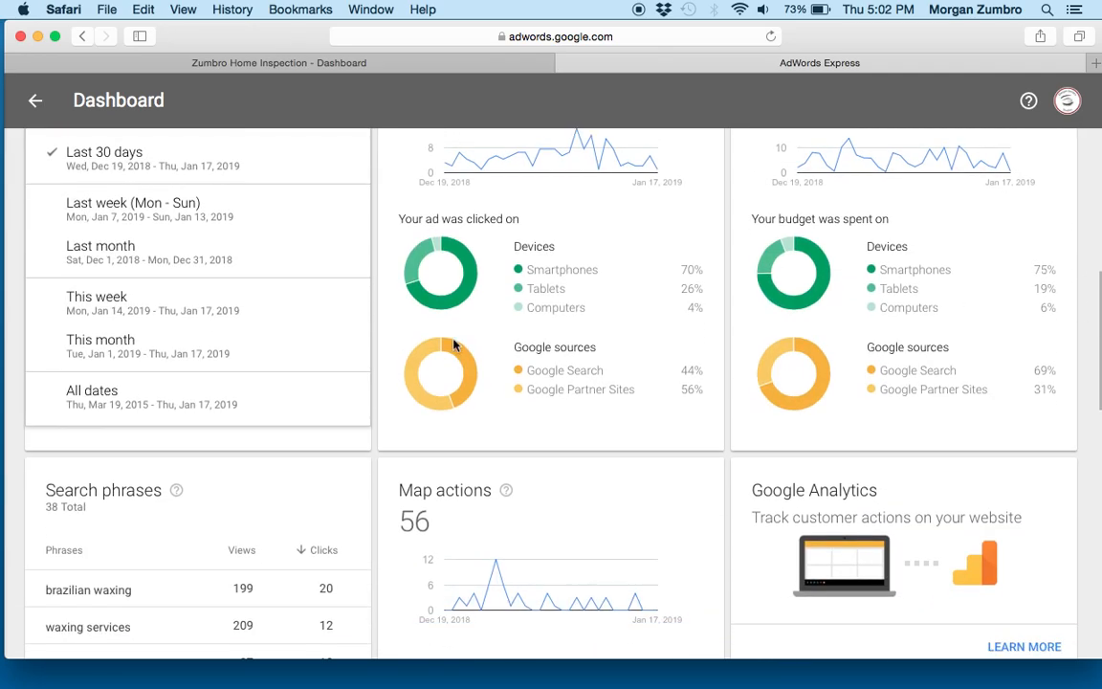
click(173, 398)
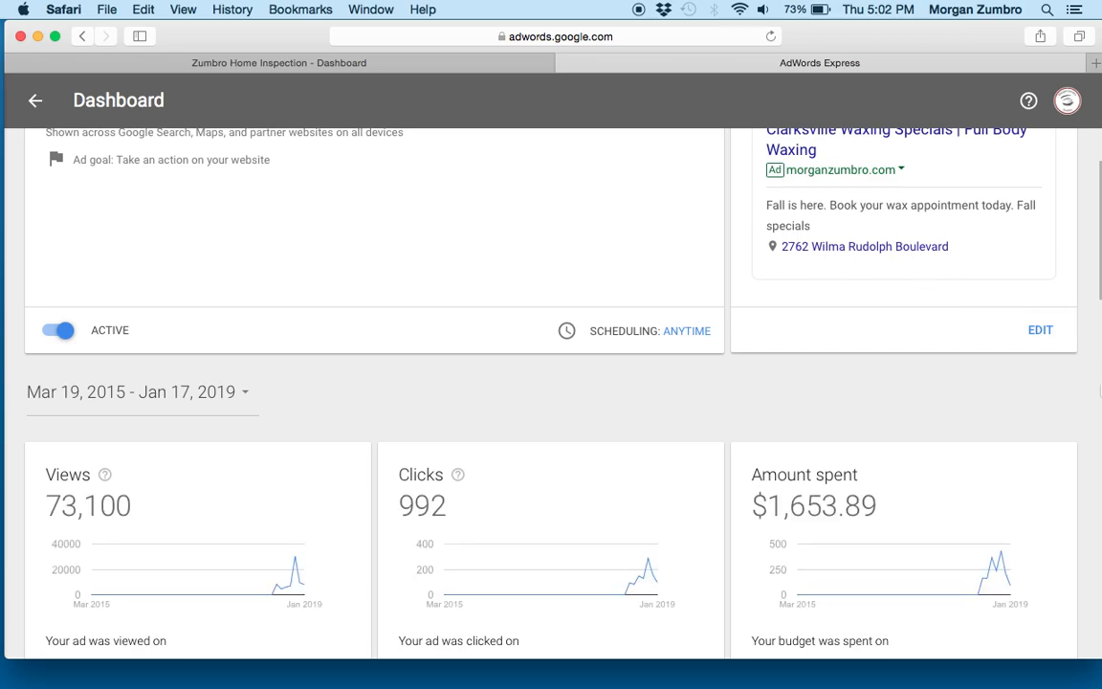
click(1100, 390)
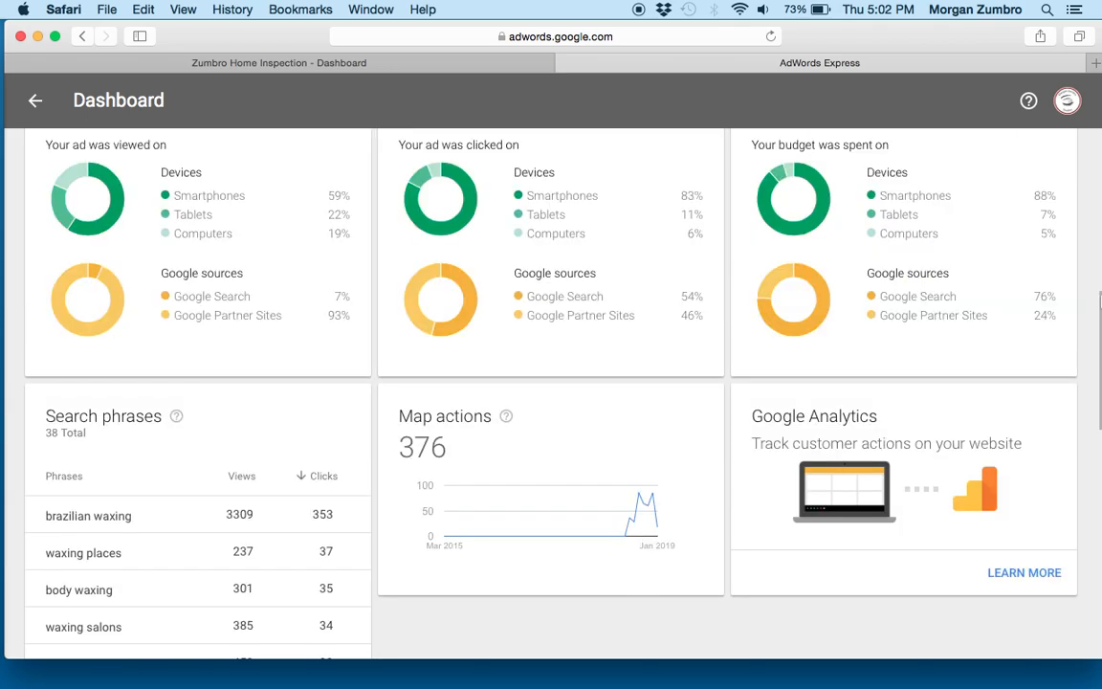
drag(1099, 338, 1099, 161)
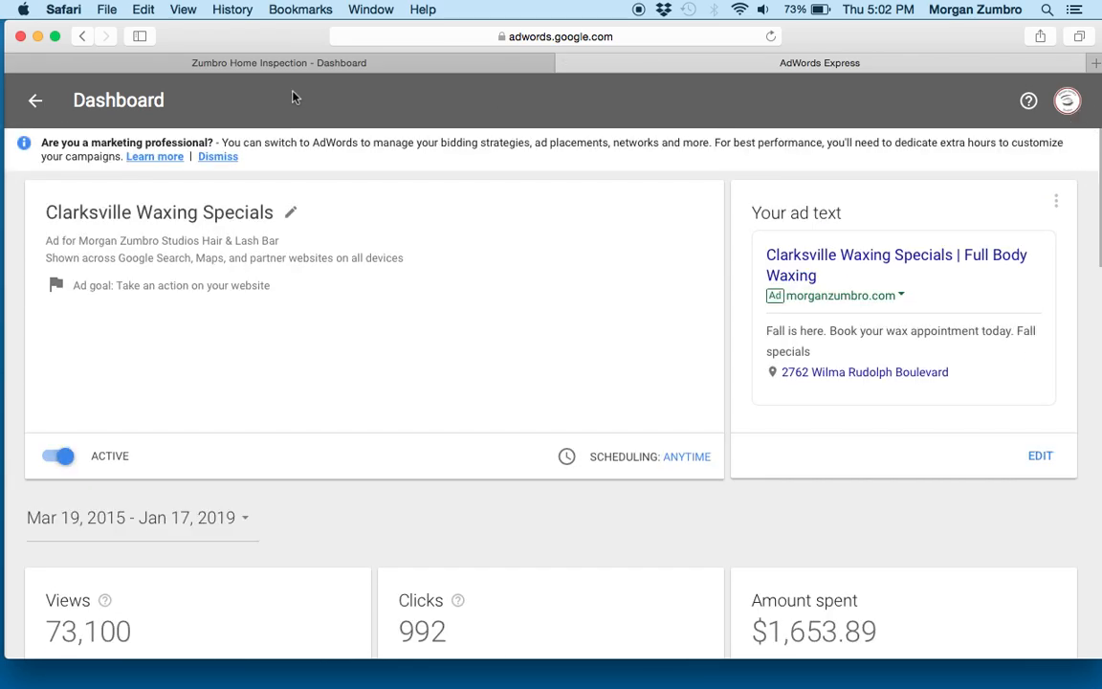
- Open the dashboard of the Full Set eyelash extensions ad and set its reporting period to All dates
click(35, 103)
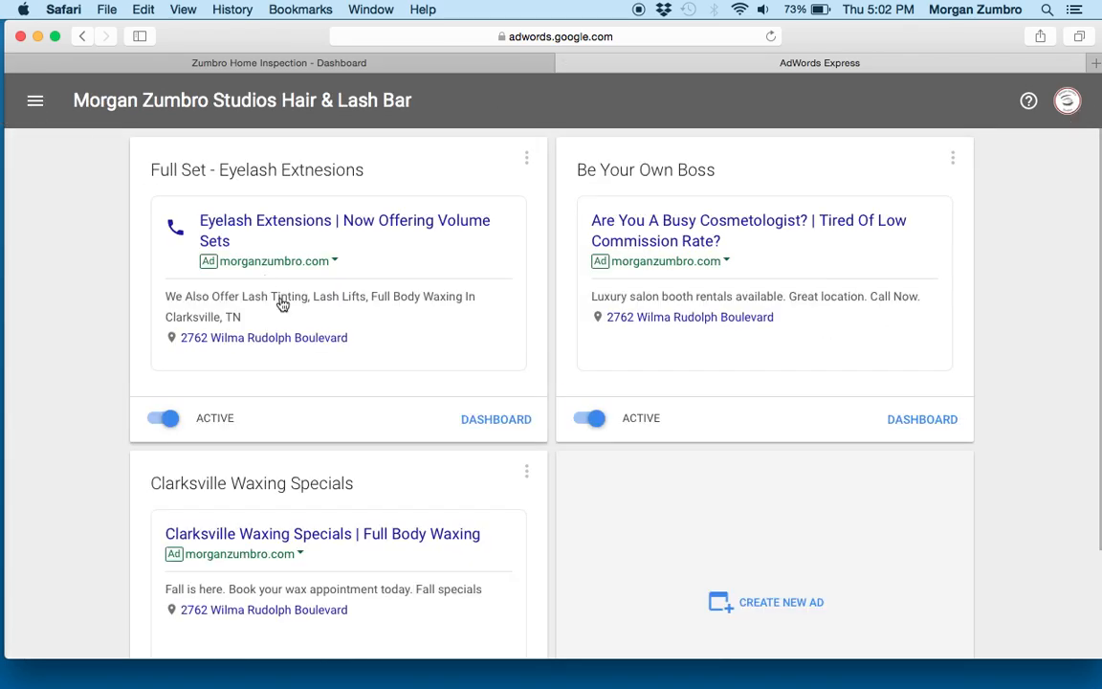
click(497, 423)
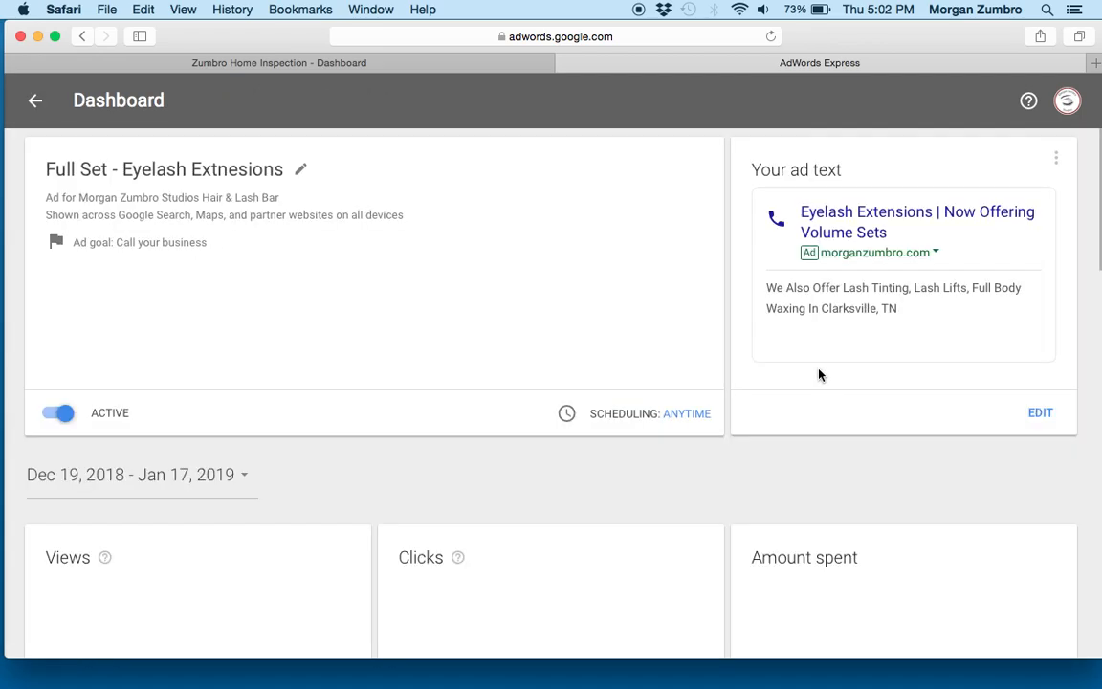
drag(1092, 208, 1097, 270)
click(251, 196)
click(238, 634)
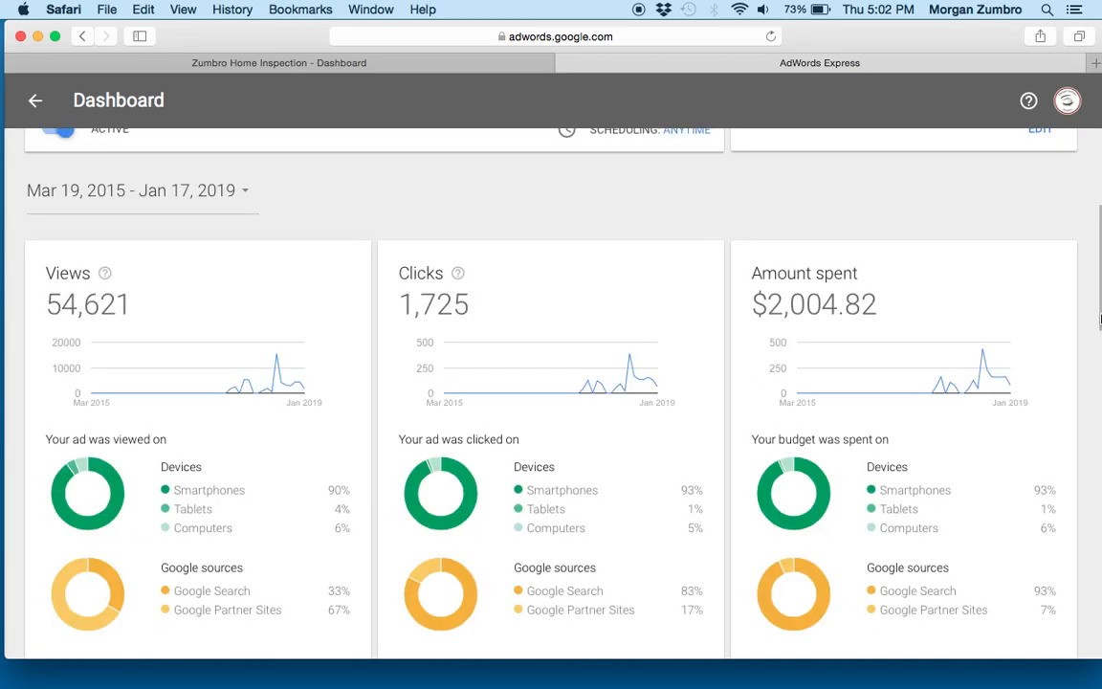
- Look over the eyelash ad's goal and text, and postpone the iCloud connection prompt
drag(1091, 312, 1094, 227)
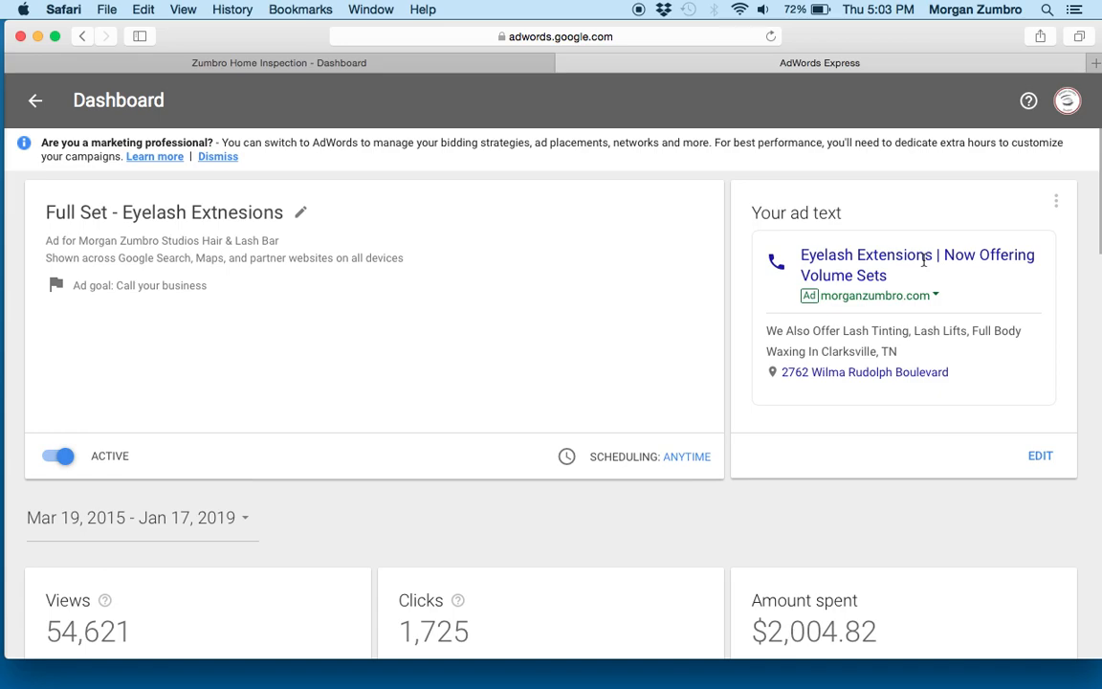
drag(988, 168, 1097, 244)
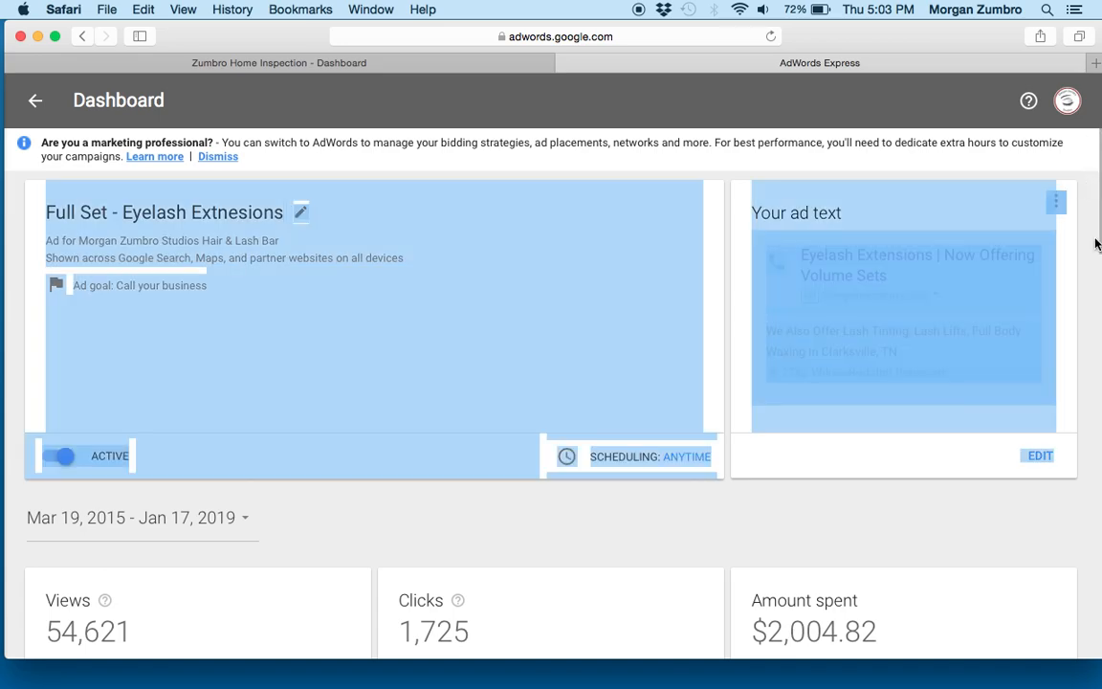
click(1093, 279)
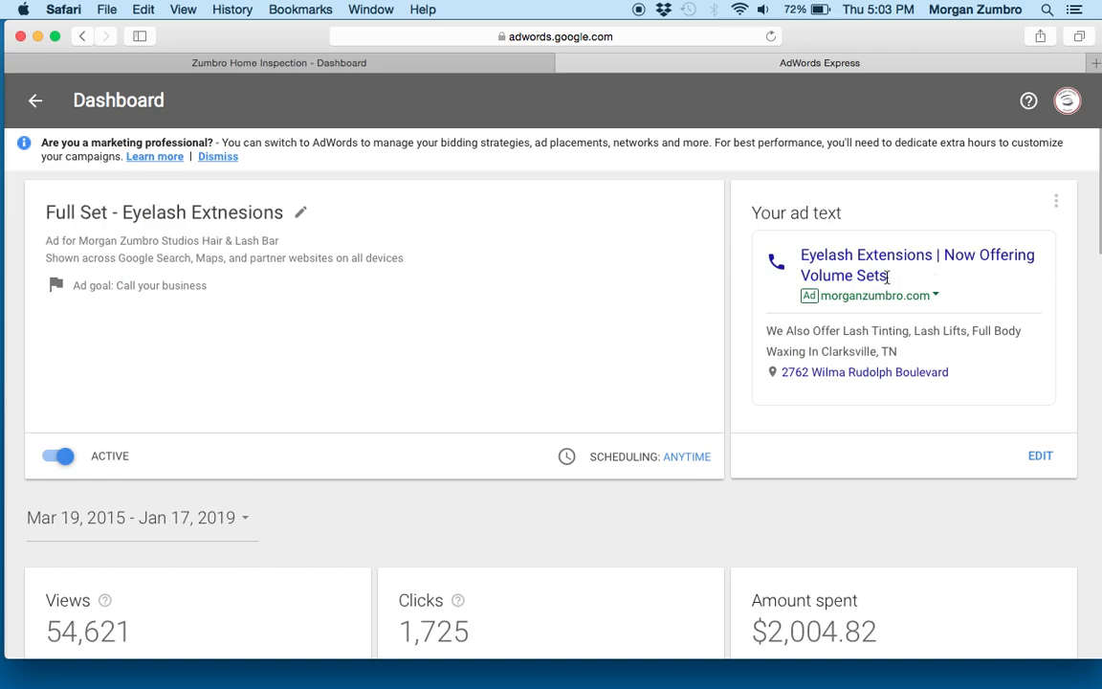
scroll(886, 277, down, 1)
click(531, 259)
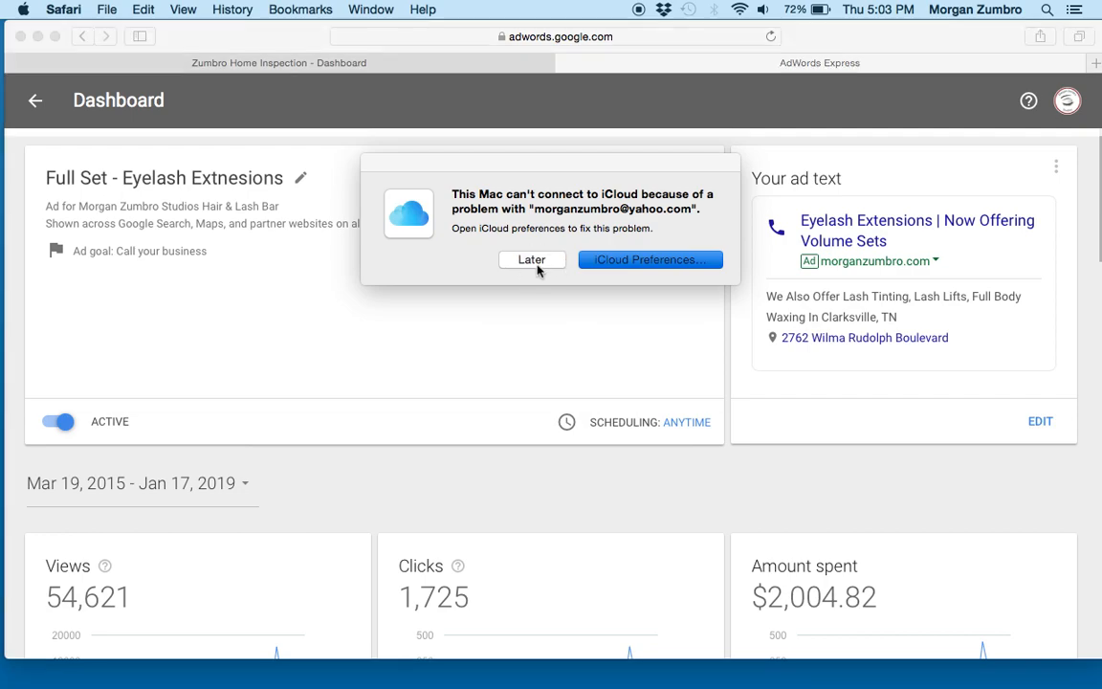
- Examine the eyelash ad's all-time views, clicks and amount spent, with their trends and breakdowns by device and Google source
scroll(537, 271, down, 5)
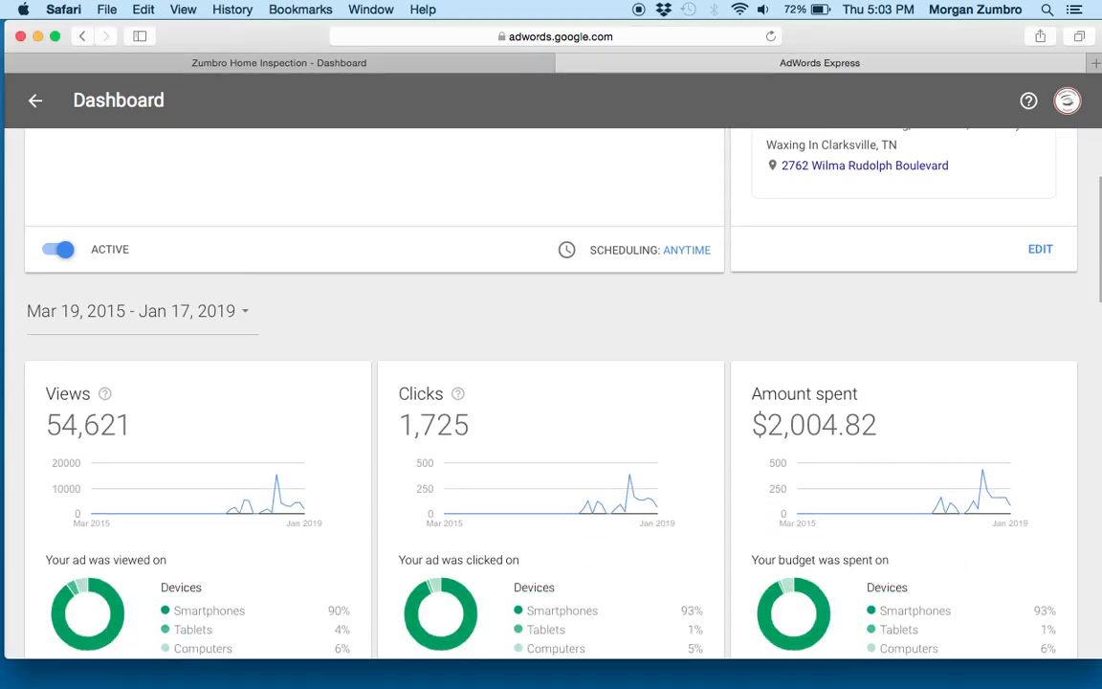
scroll(551, 383, down, 3)
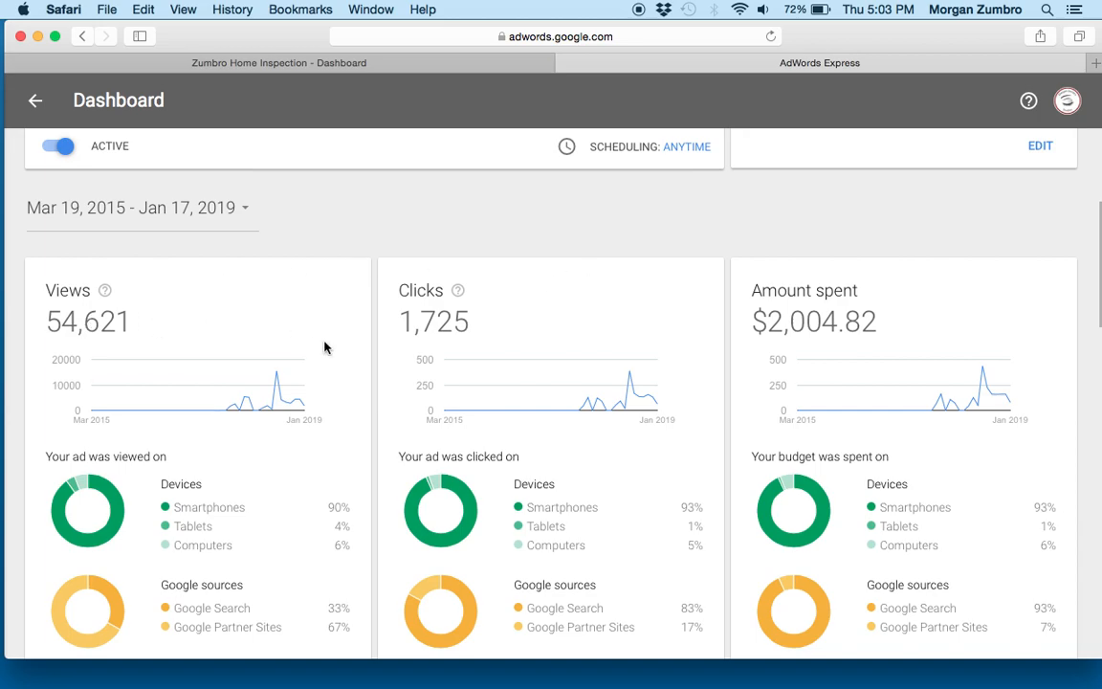
scroll(323, 347, down, 1)
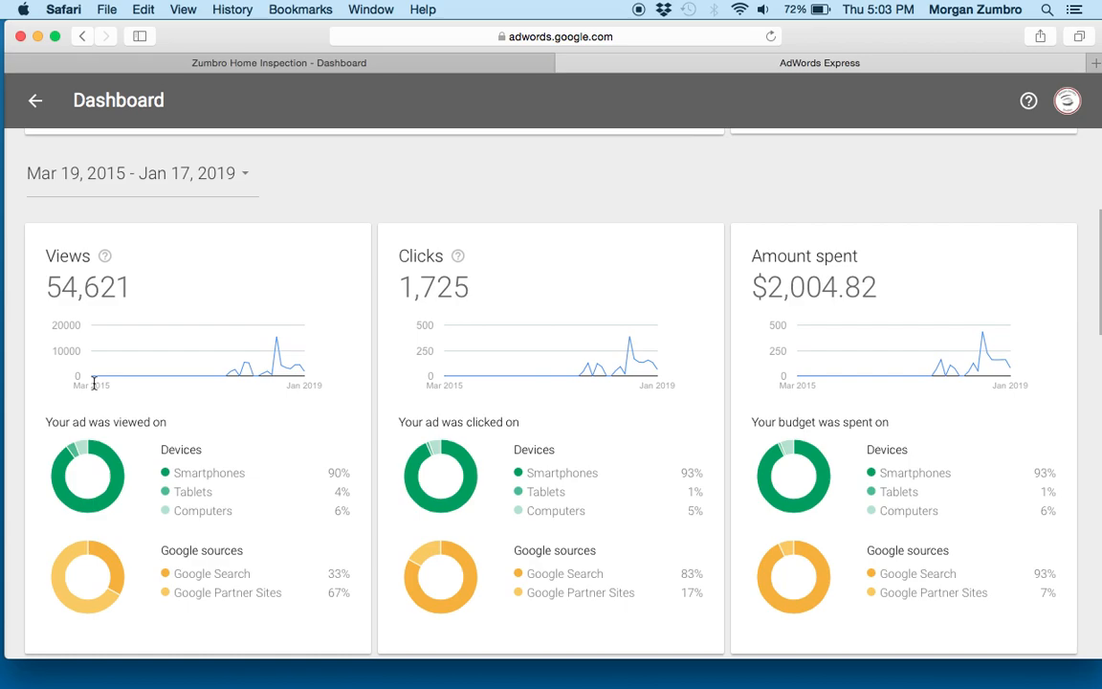
mouse_move(228, 375)
scroll(1089, 300, down, 3)
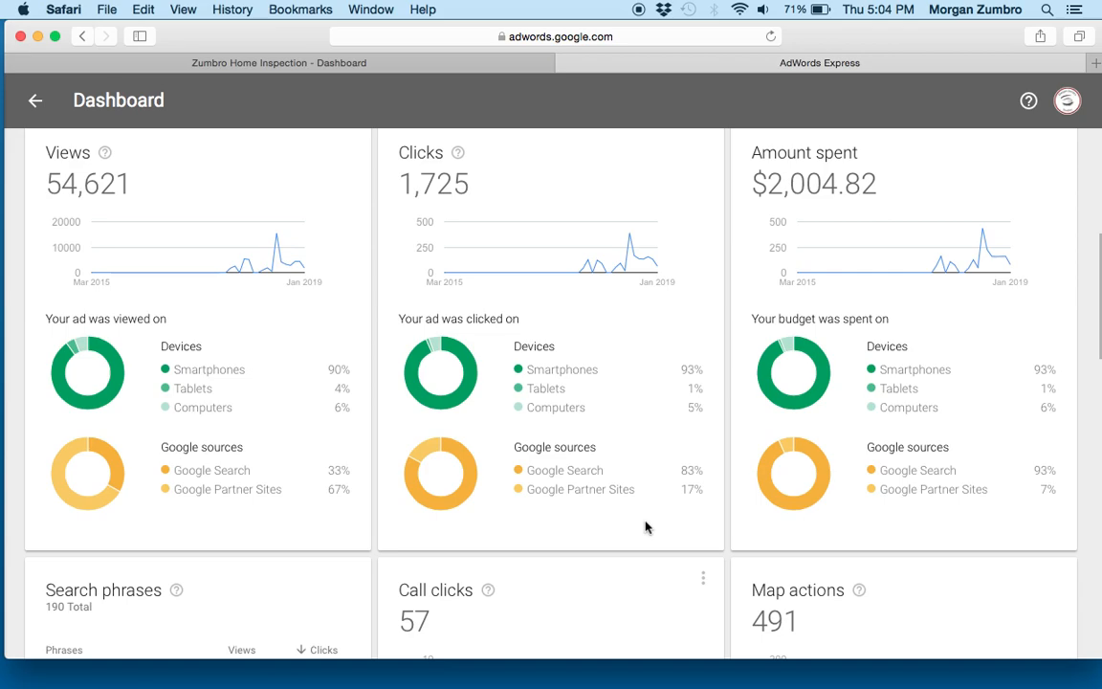
scroll(646, 527, up, 2)
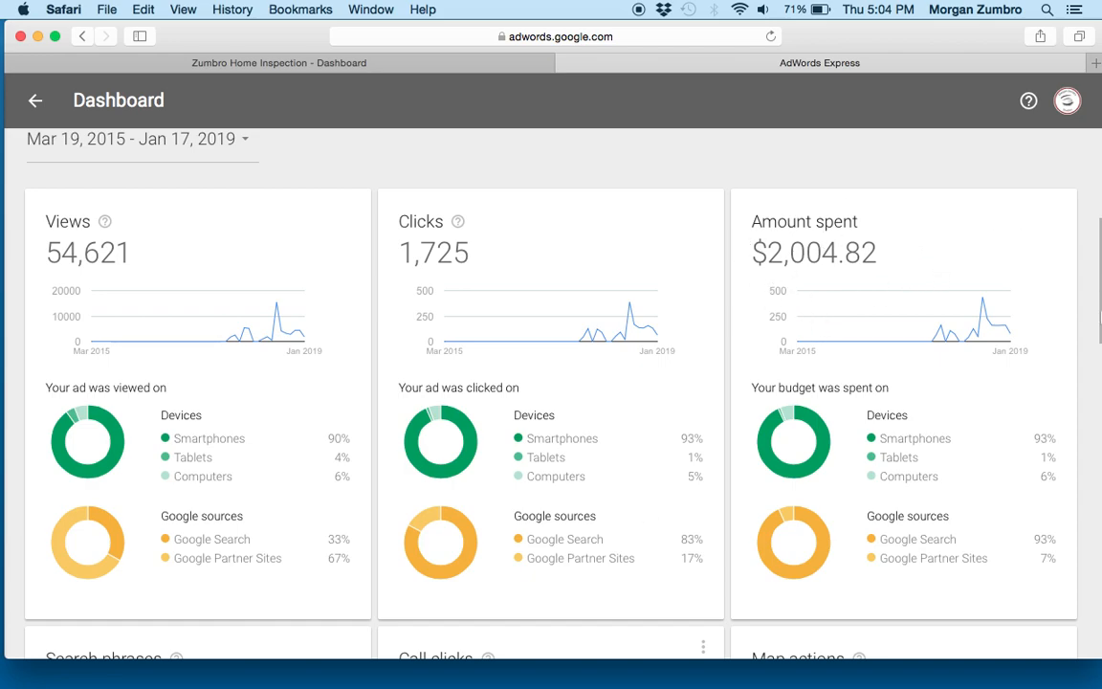
scroll(551, 383, down, 2)
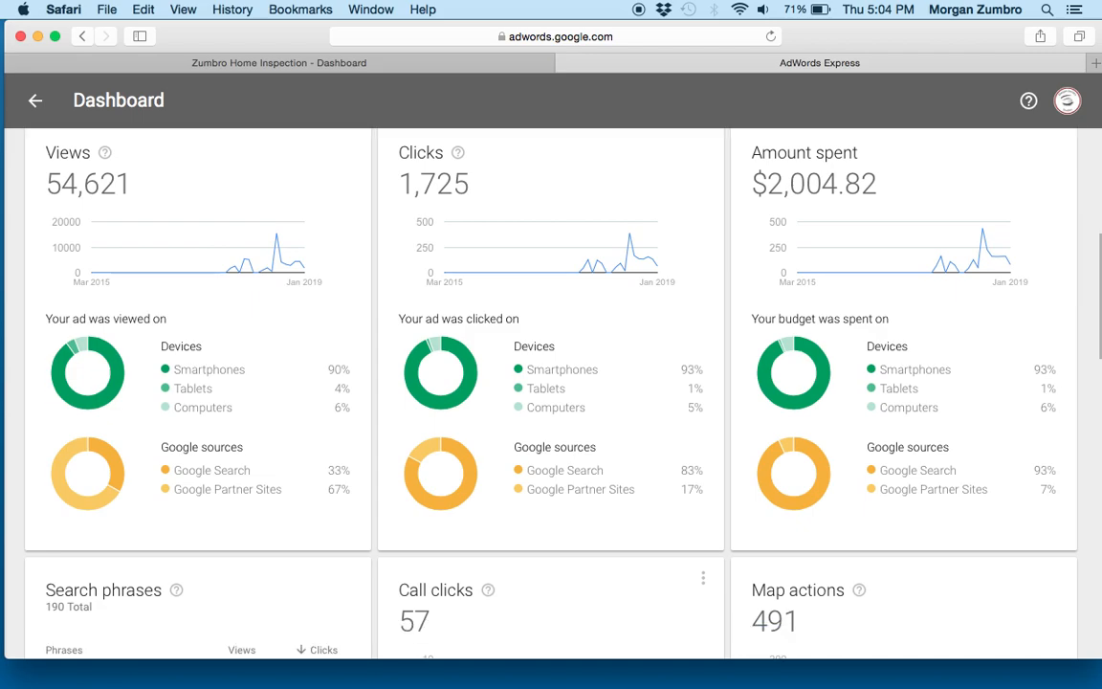
scroll(551, 383, up, 6)
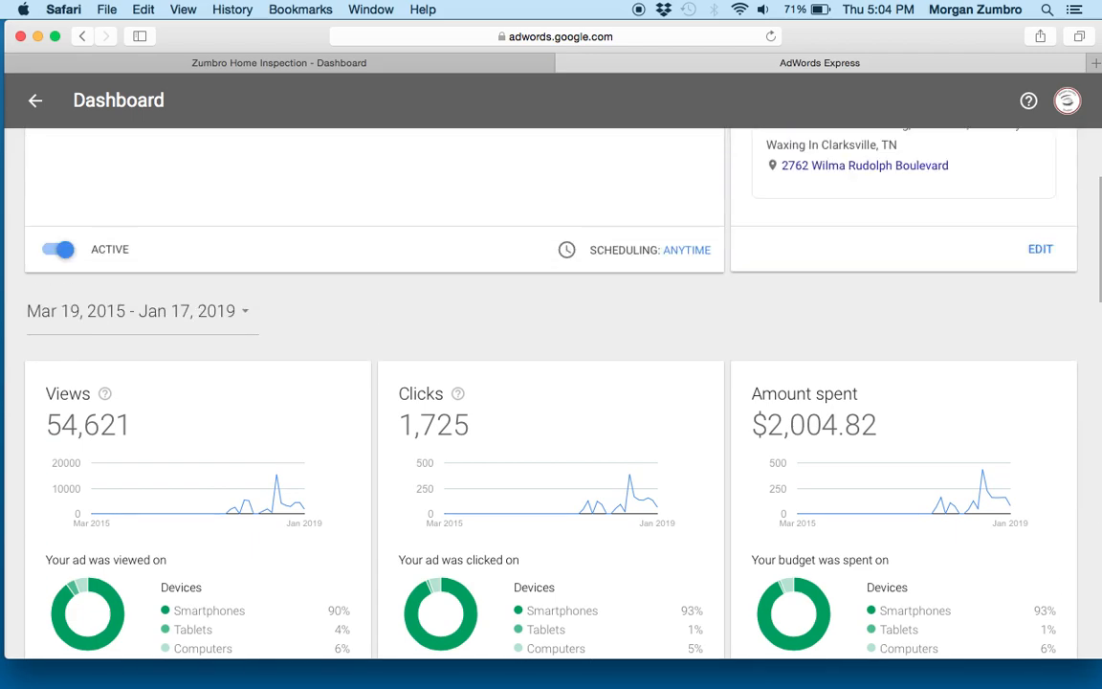
scroll(551, 383, up, 1)
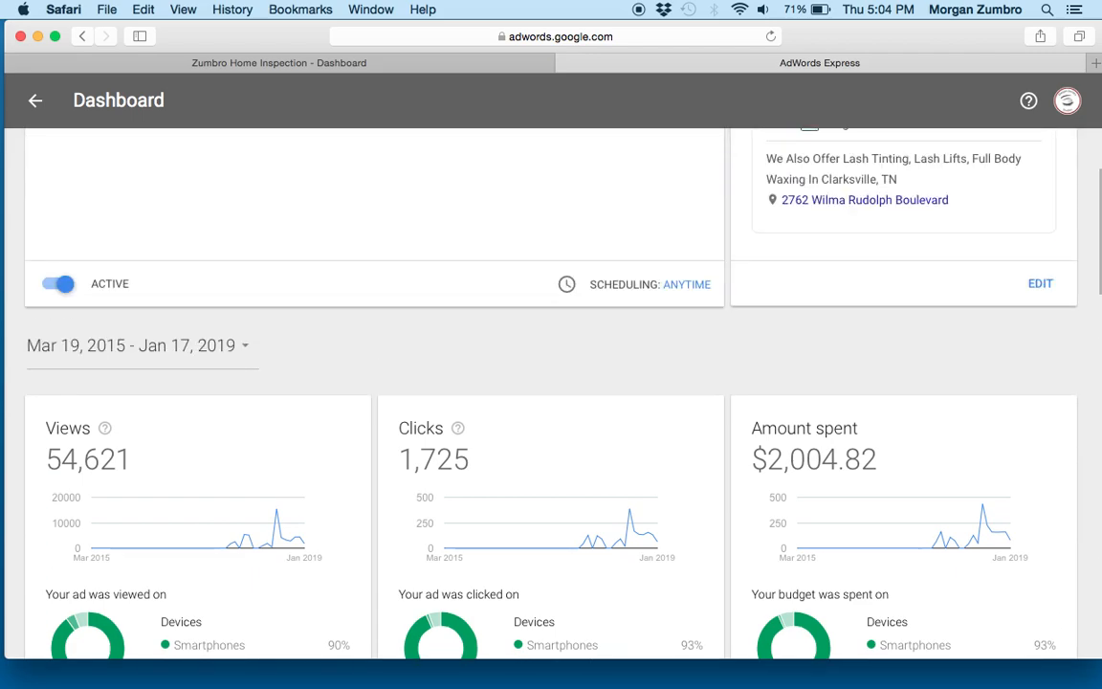
scroll(551, 383, down, 2)
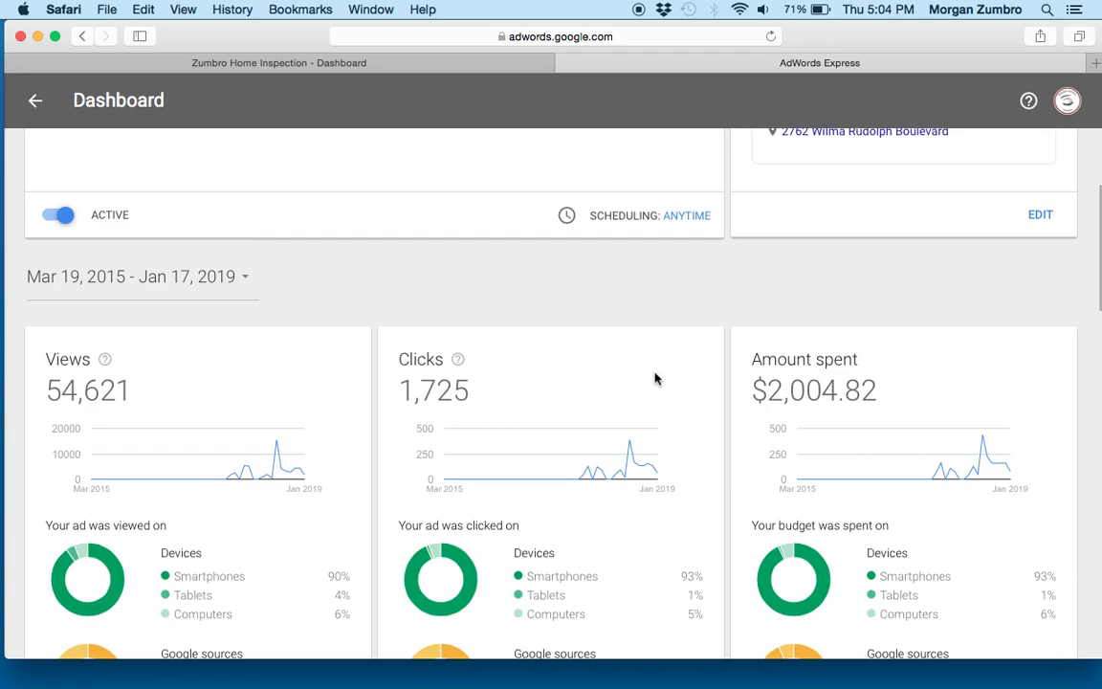
scroll(656, 379, up, 3)
scroll(551, 383, up, 2)
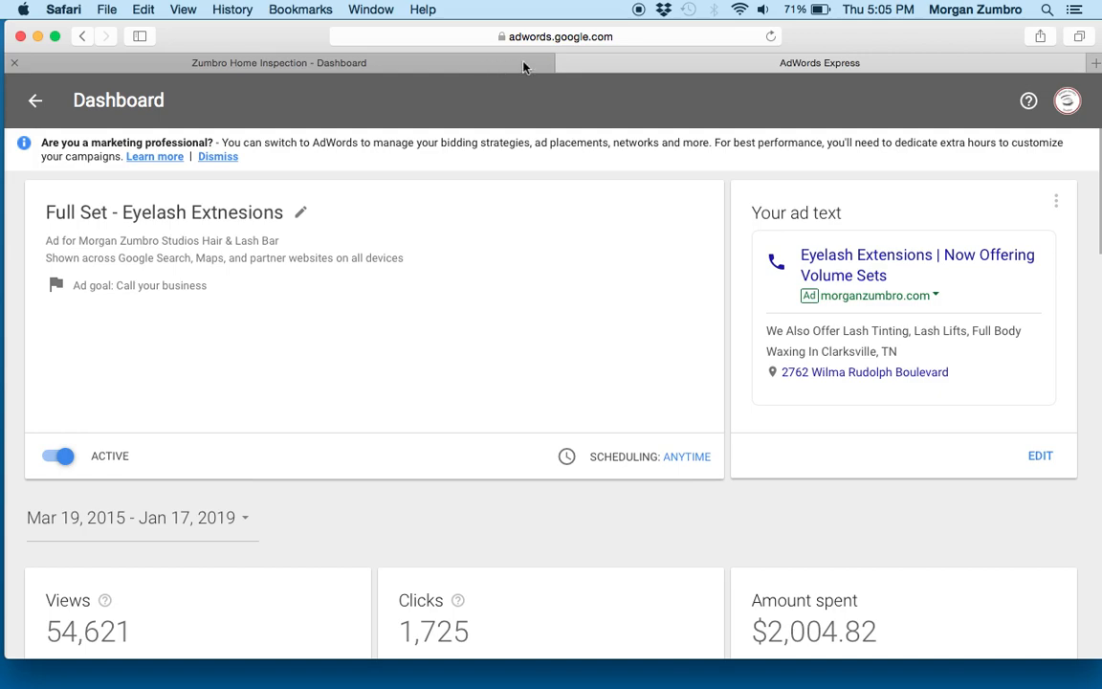
- Load the website zumbrohomeinspection.com in a new browser tab
key(super+t)
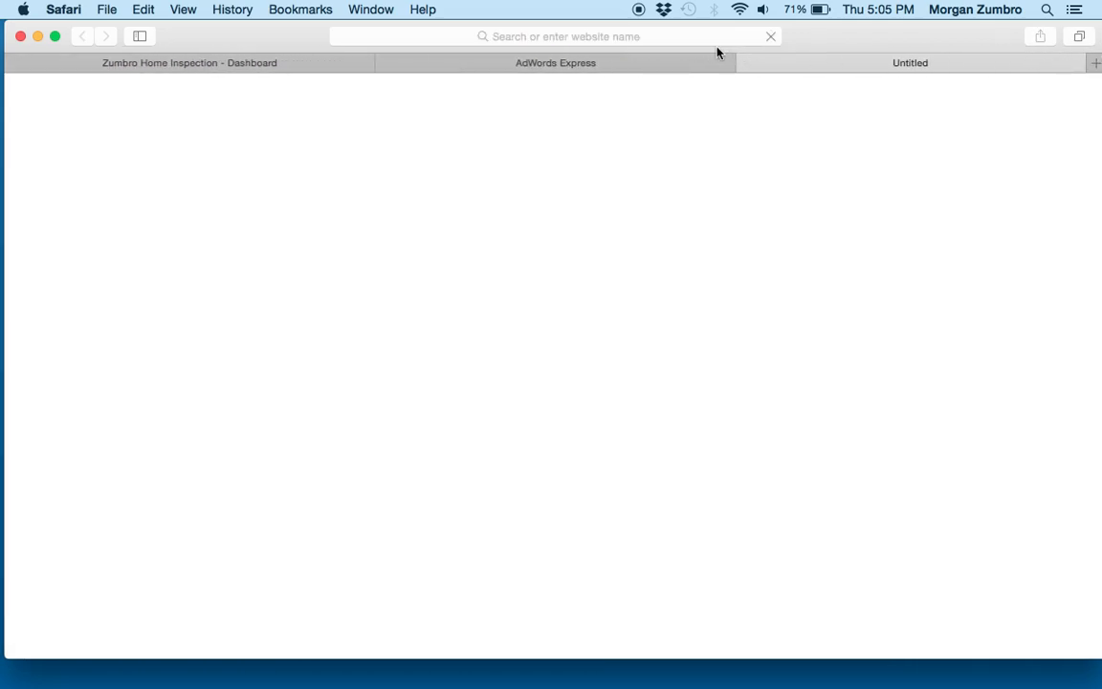
click(687, 39)
text(zumbro)
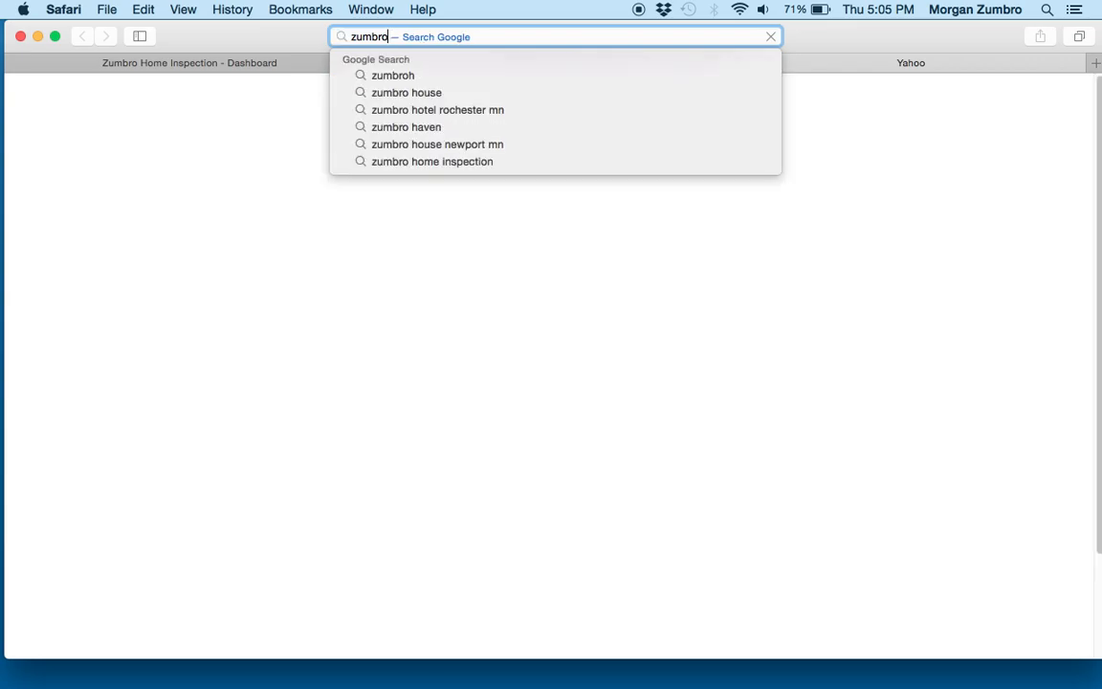
text(h)
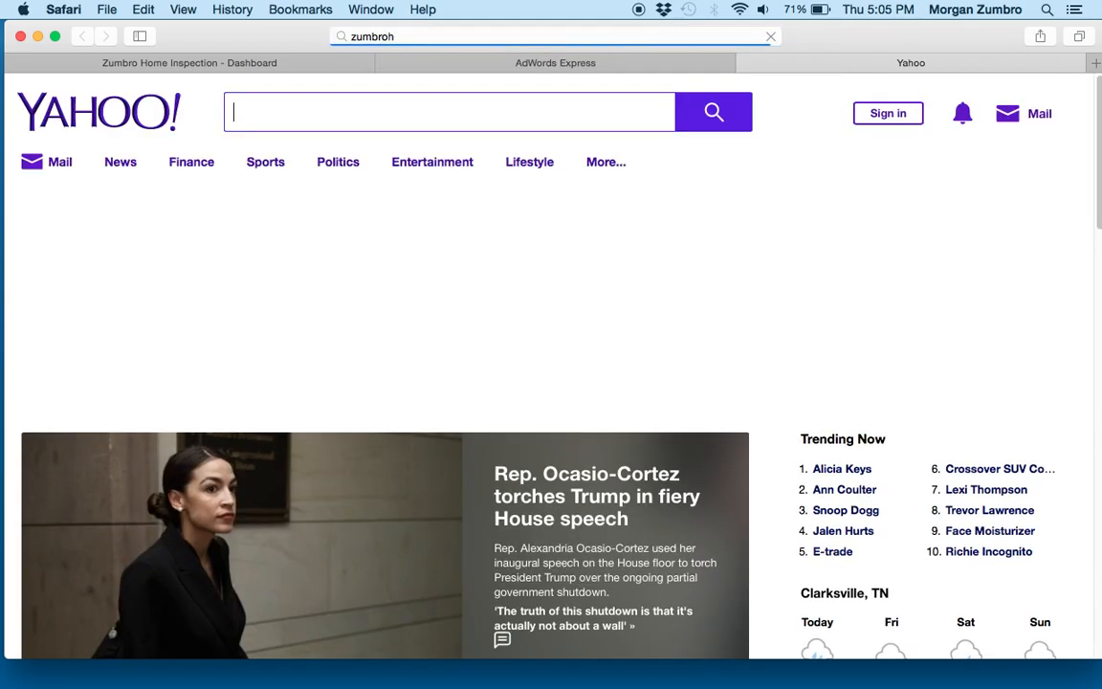
click(573, 37)
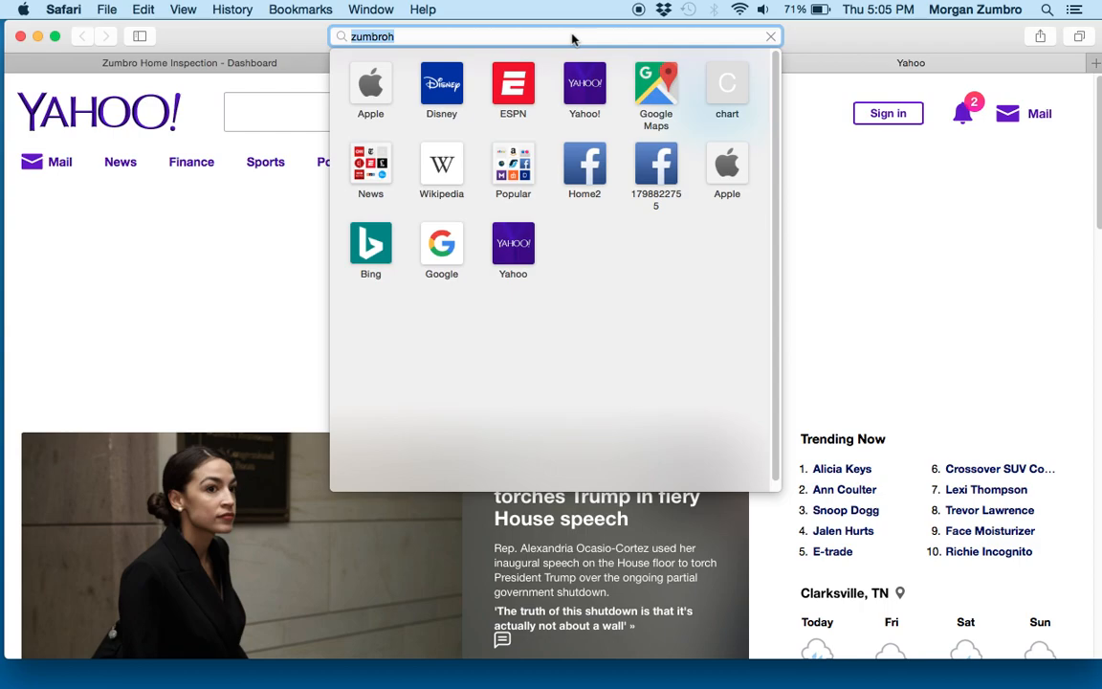
text(zumbrohome)
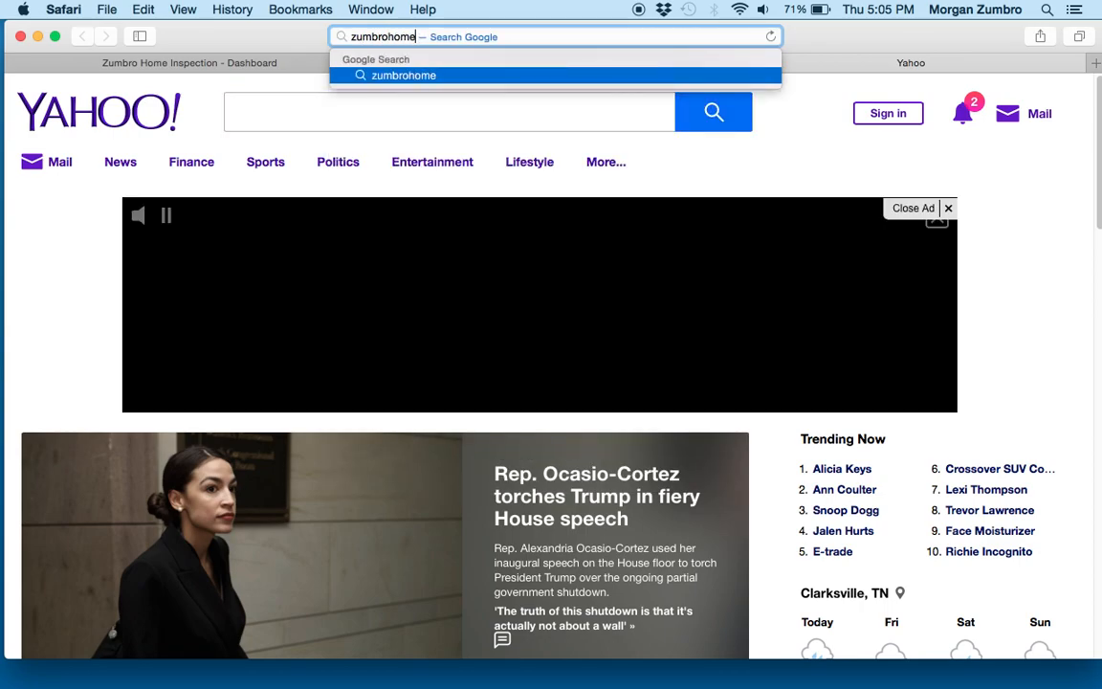
text(inspection.com)
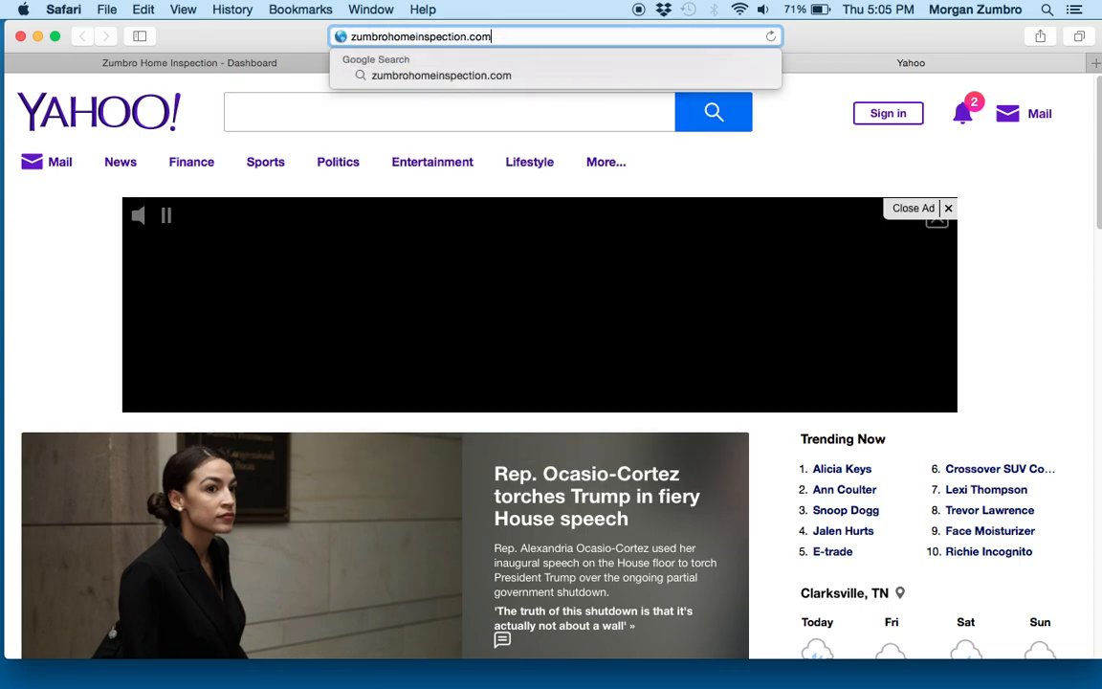
key(Return)
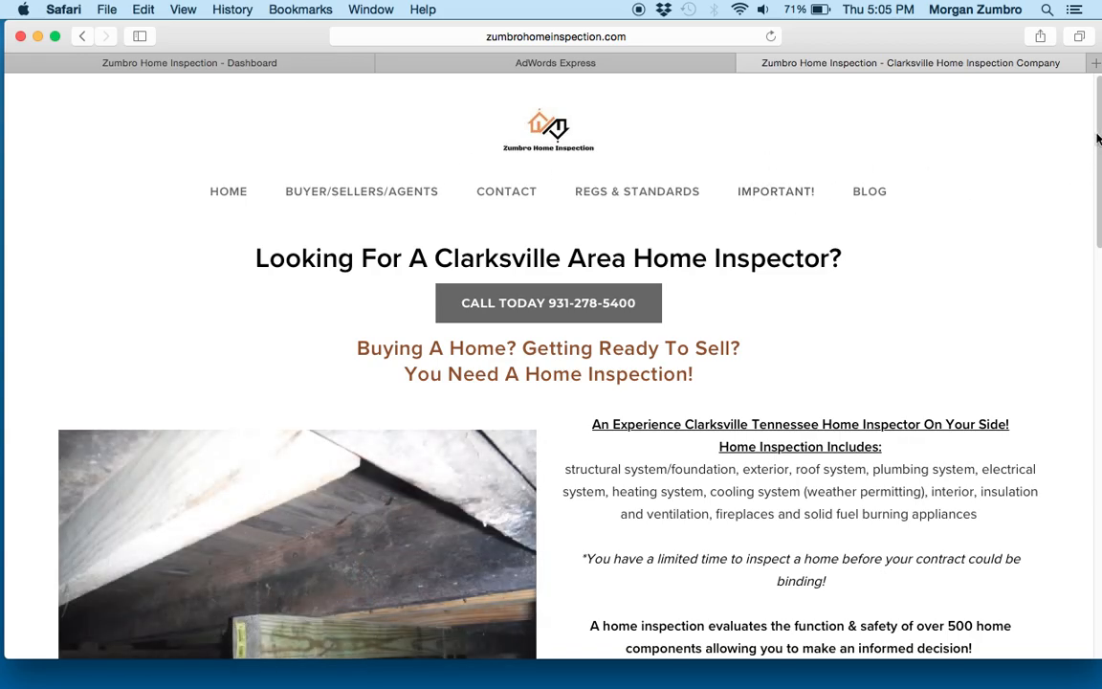
- Open the website's Buyer/Sellers/Agents page and look over its inspector pricing advice and inspection details
click(405, 198)
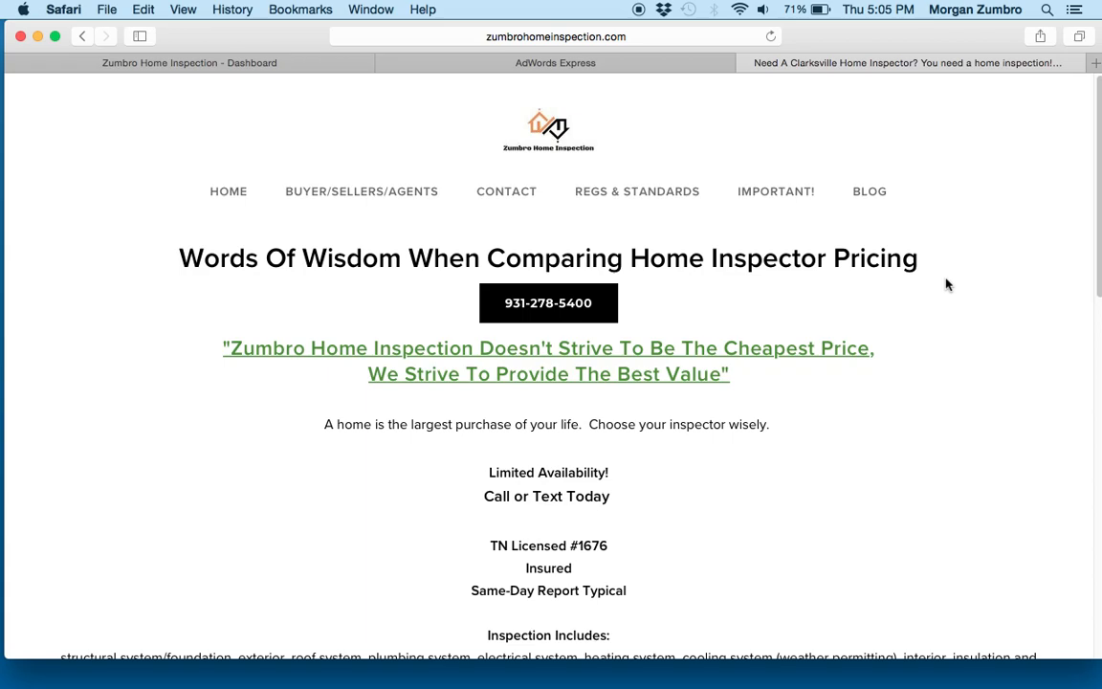
scroll(947, 284, down, 2)
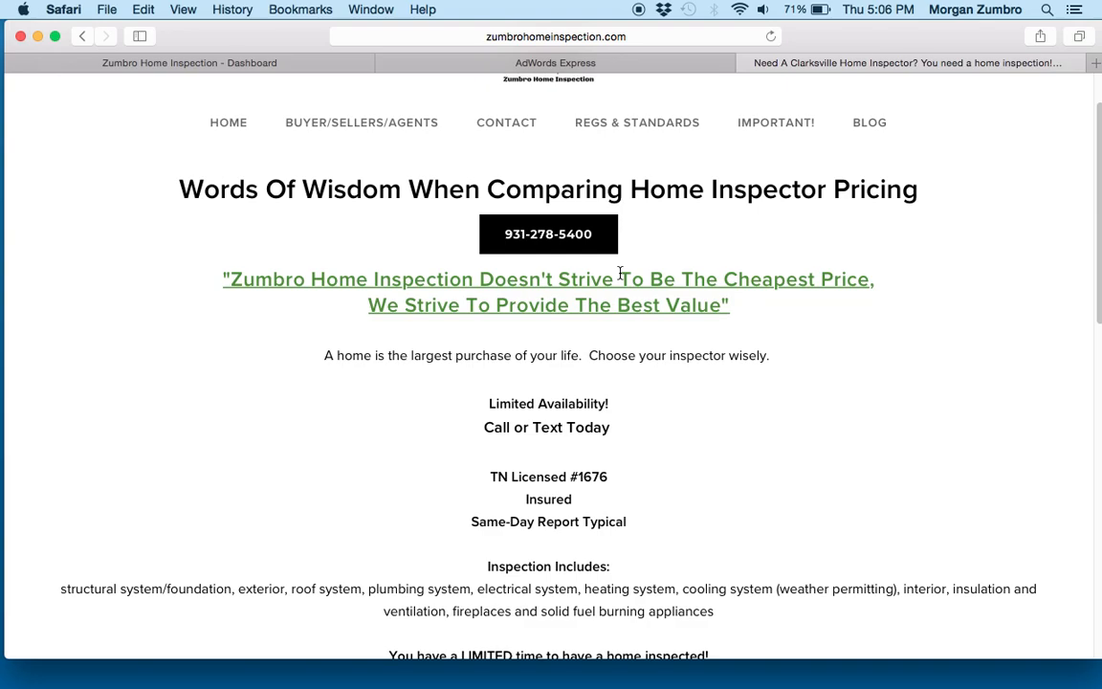
scroll(620, 275, down, 5)
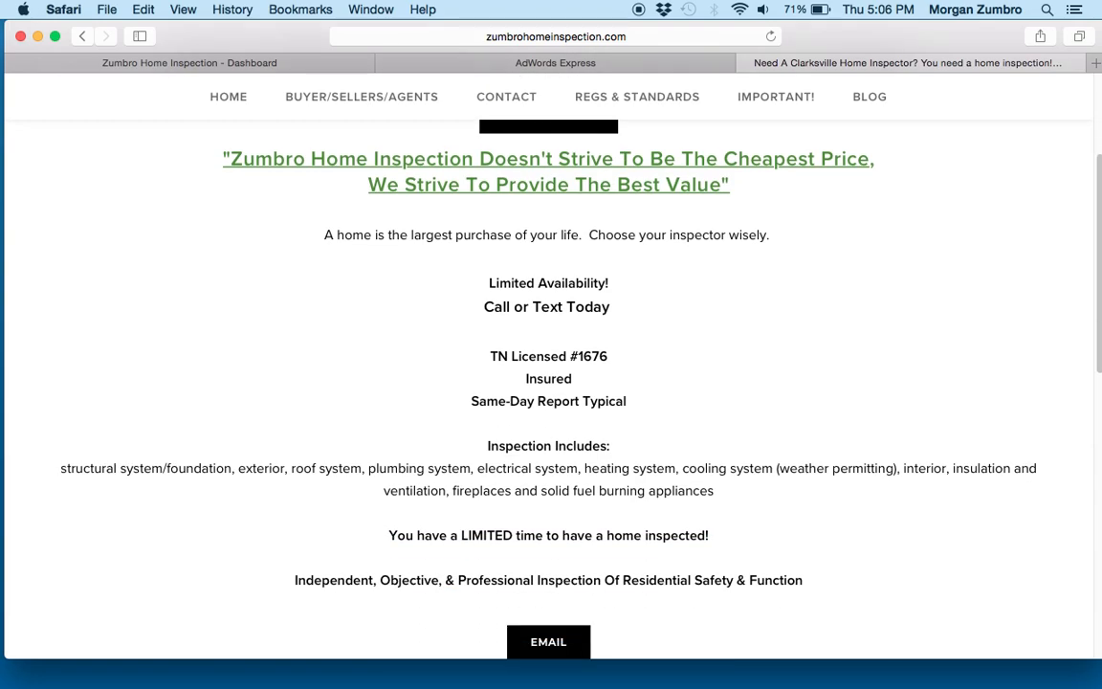
scroll(620, 275, up, 2)
scroll(551, 382, up, 3)
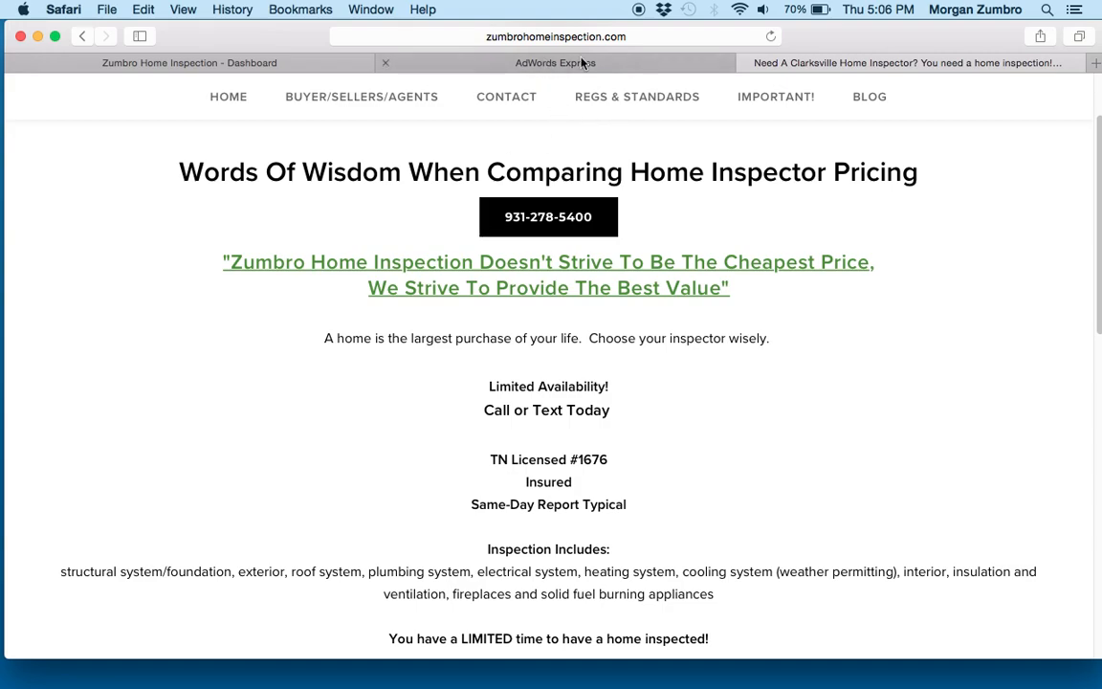
- Close the website's tab and switch AdWords Express to the Zumbro Home Inspection business account
click(747, 63)
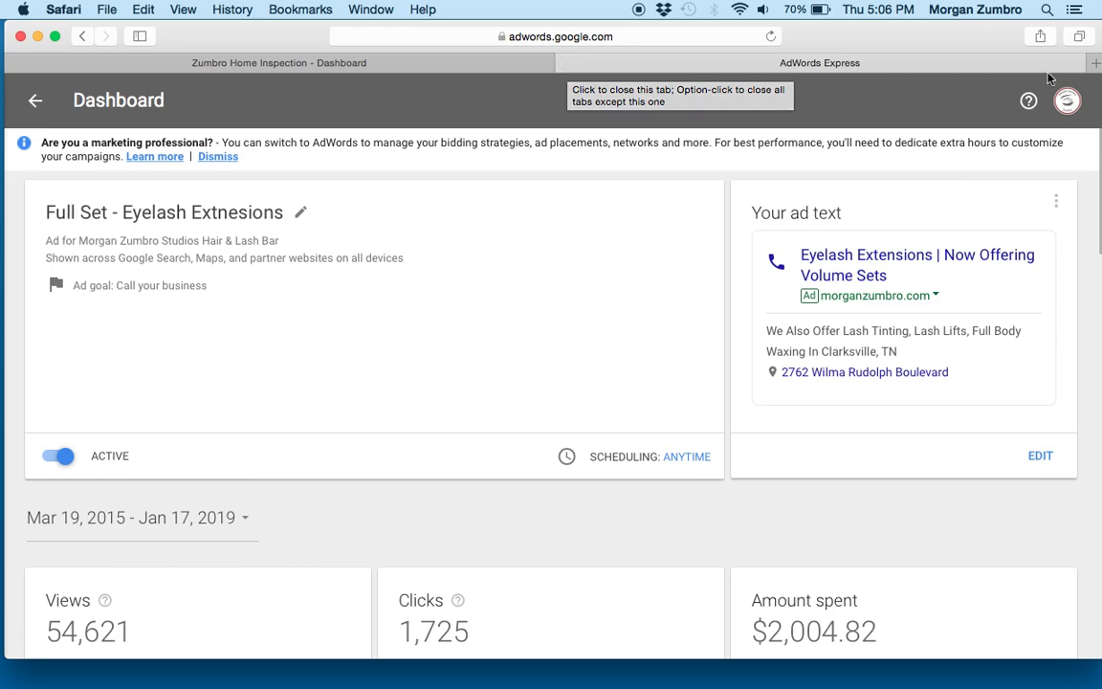
click(1067, 102)
click(955, 279)
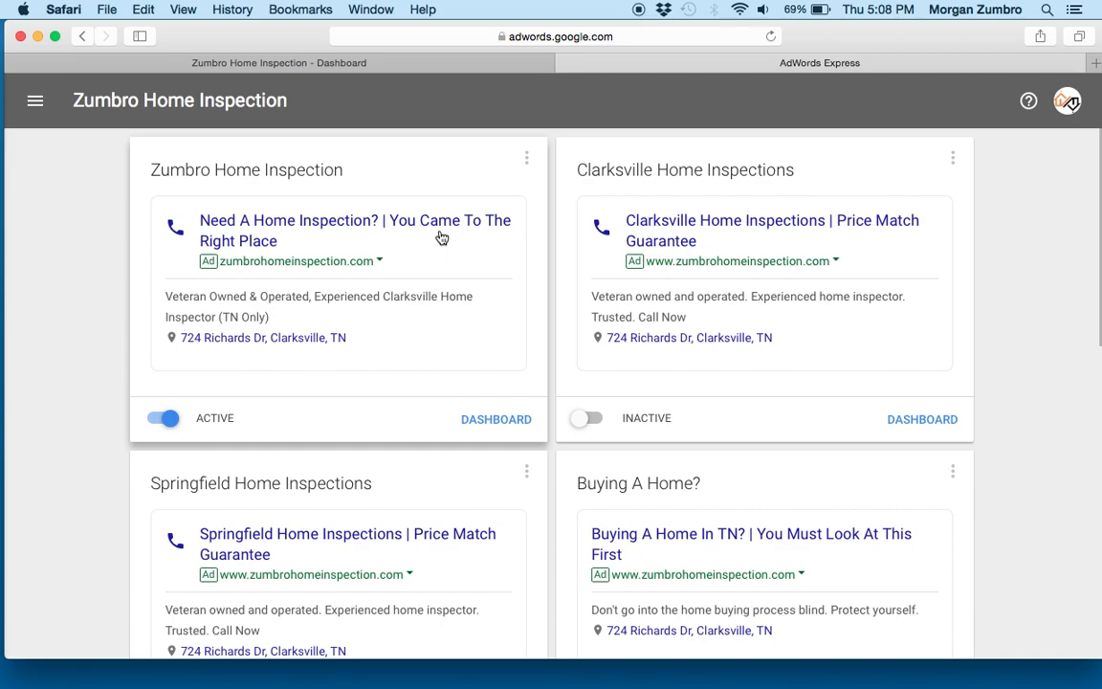
- Open a new private browsing window and load google.com in it
click(107, 9)
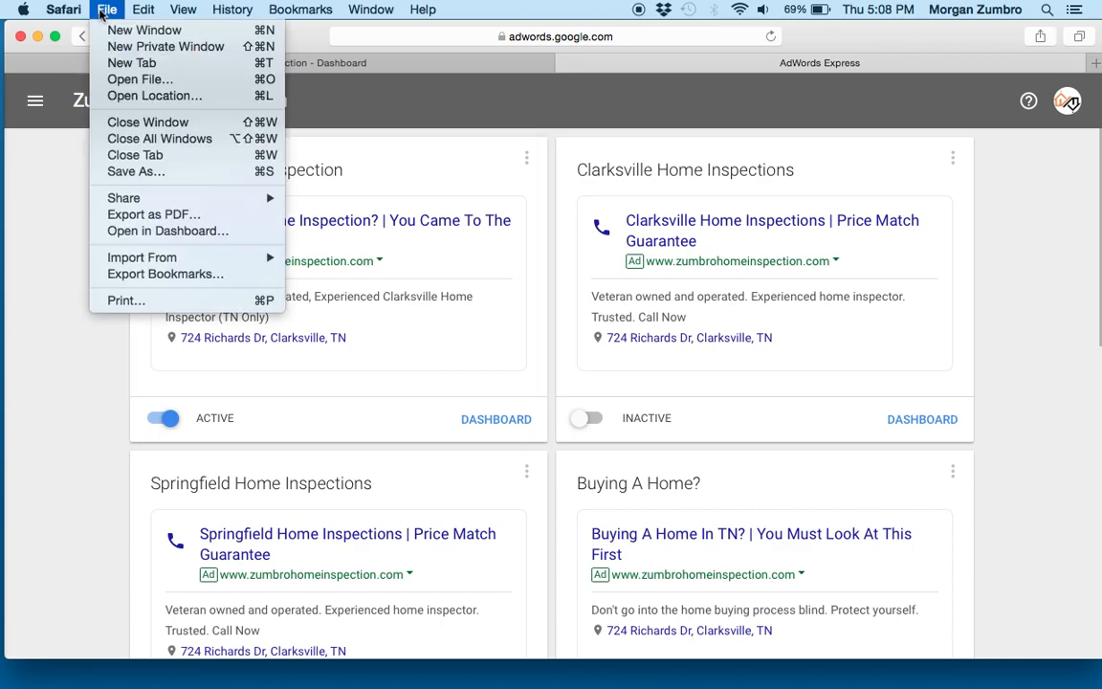
click(146, 47)
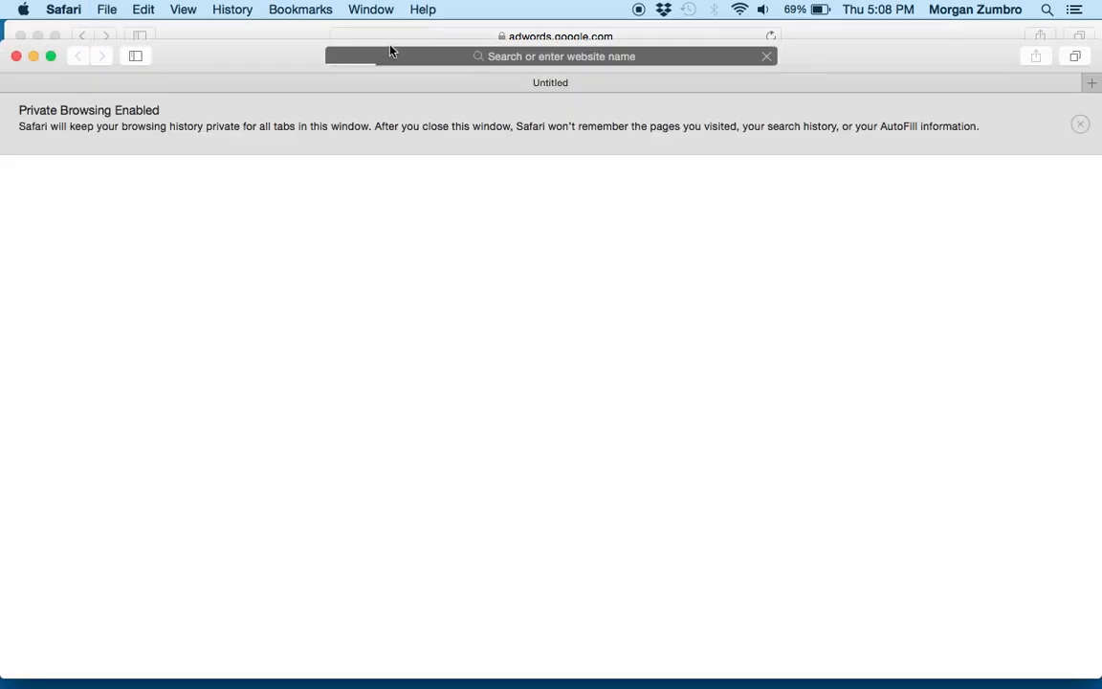
click(526, 56)
text(google.co)
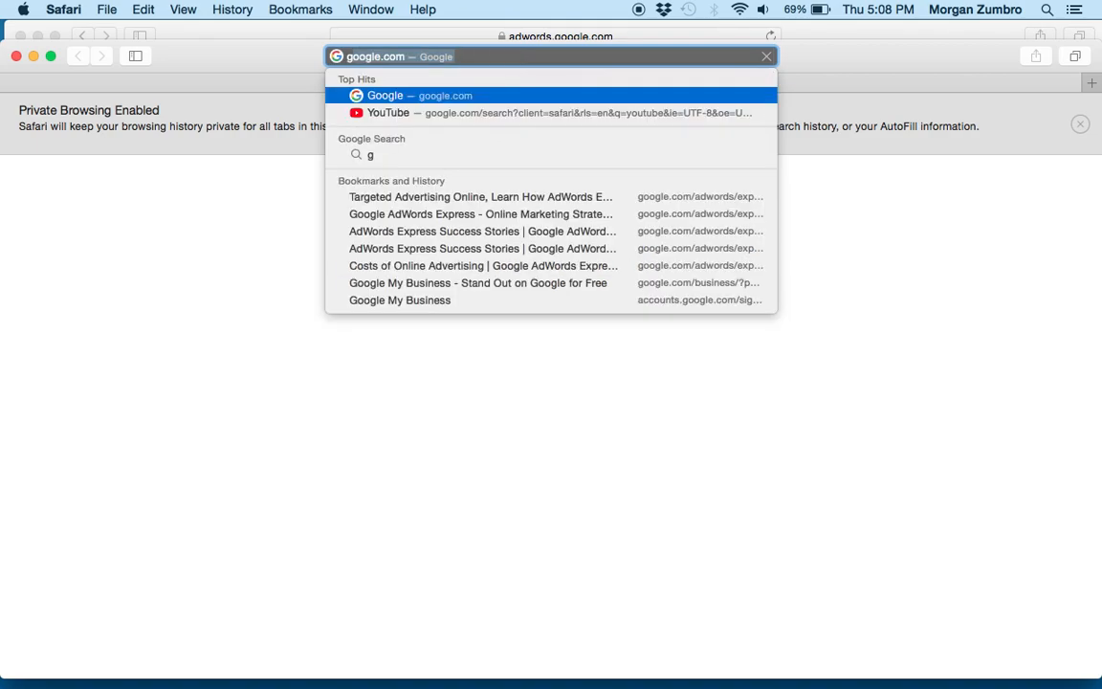
text(m)
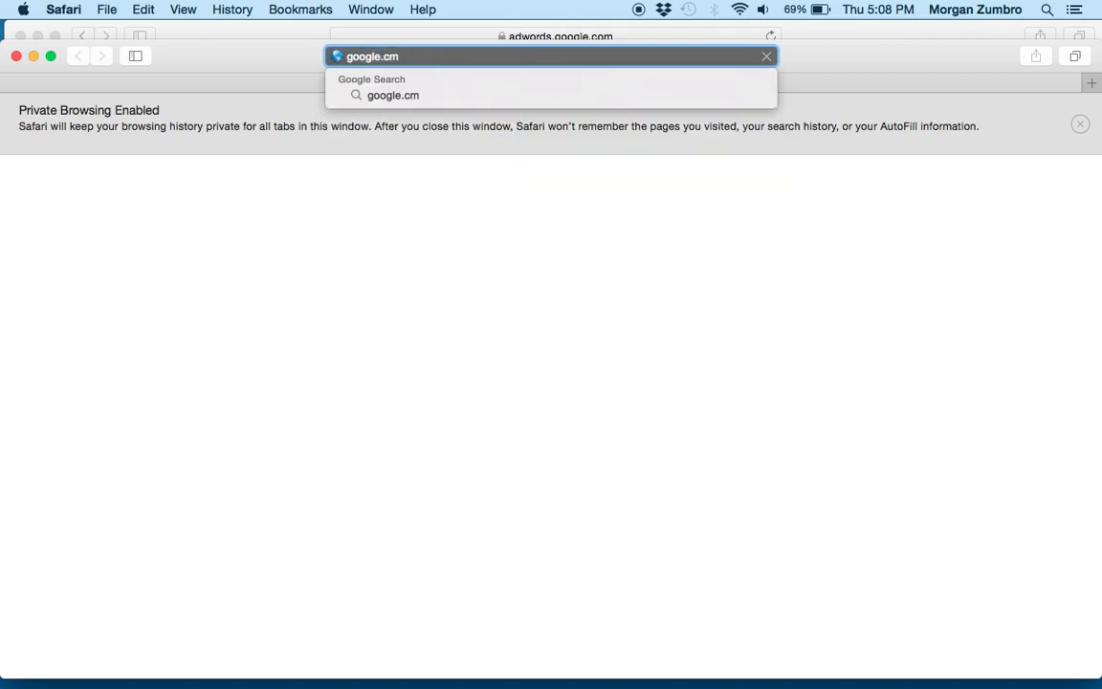
key(BackSpace)
text(om)
key(Return)
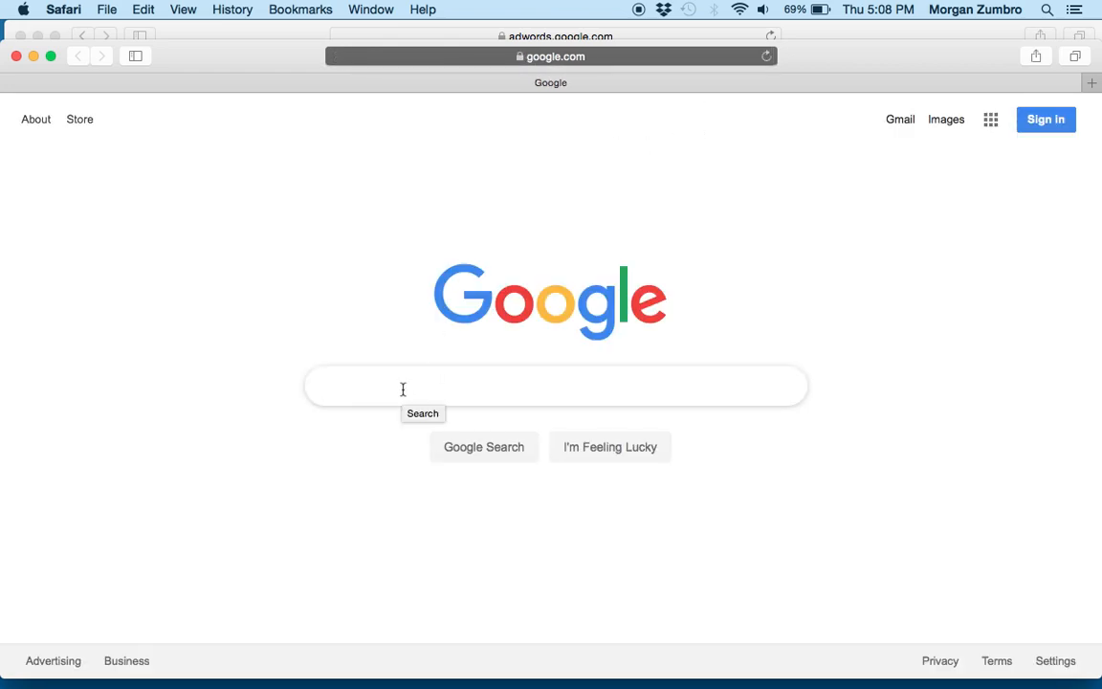
- Search Google for "home inspectors clarksville tn" using the matching suggestion
text(home inspec)
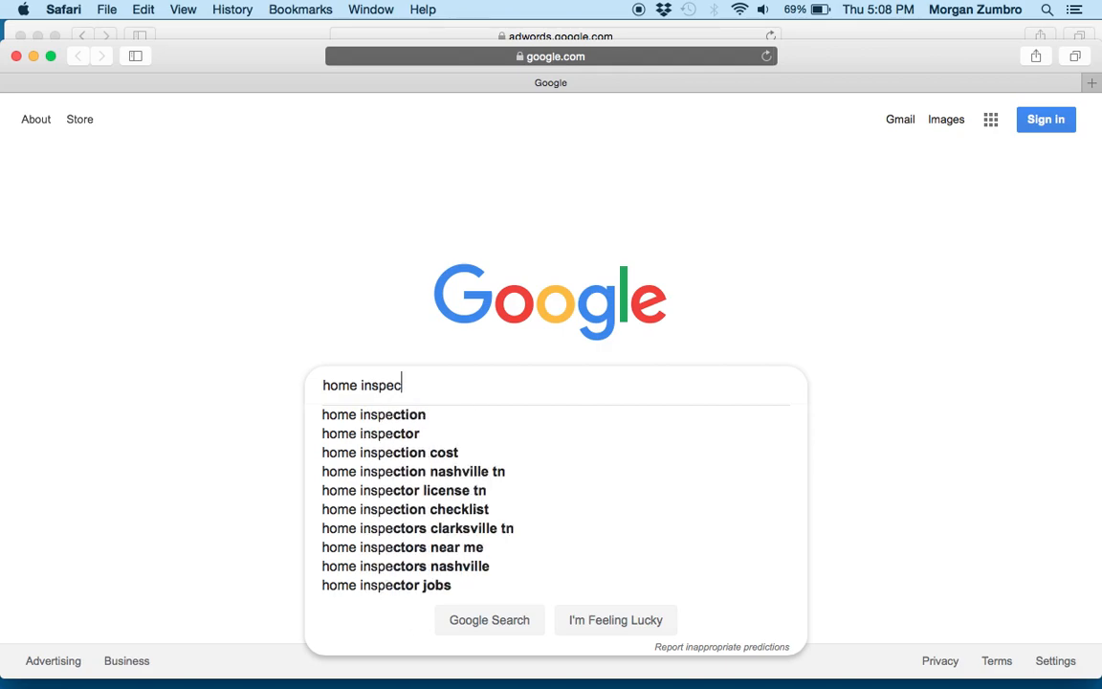
text(tors c)
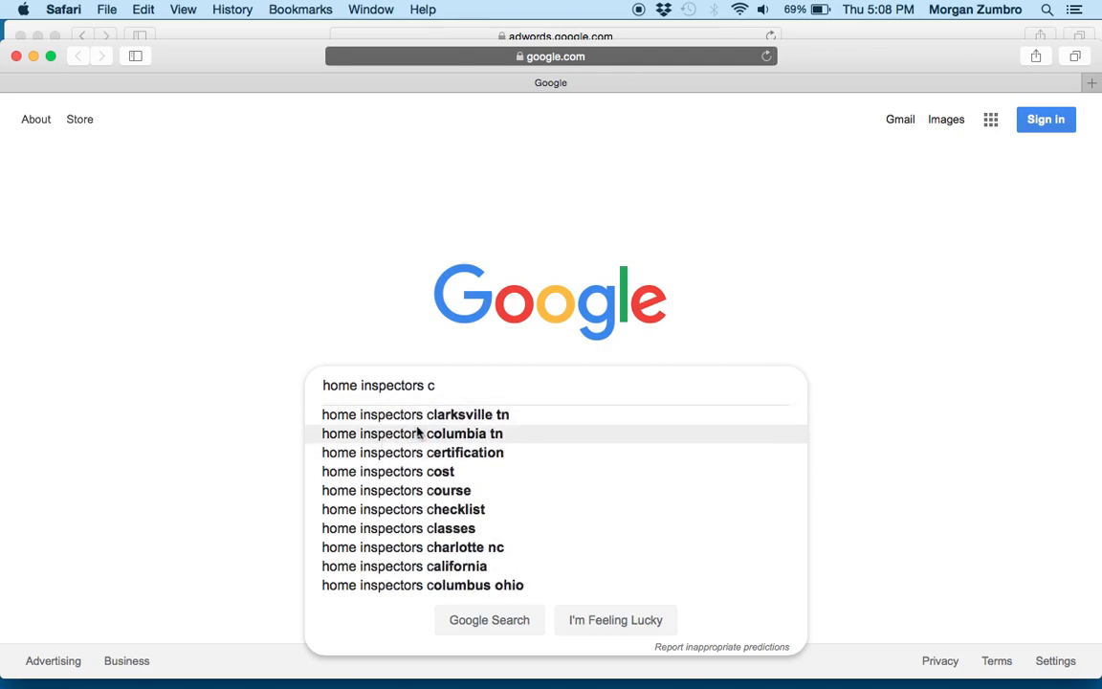
click(436, 417)
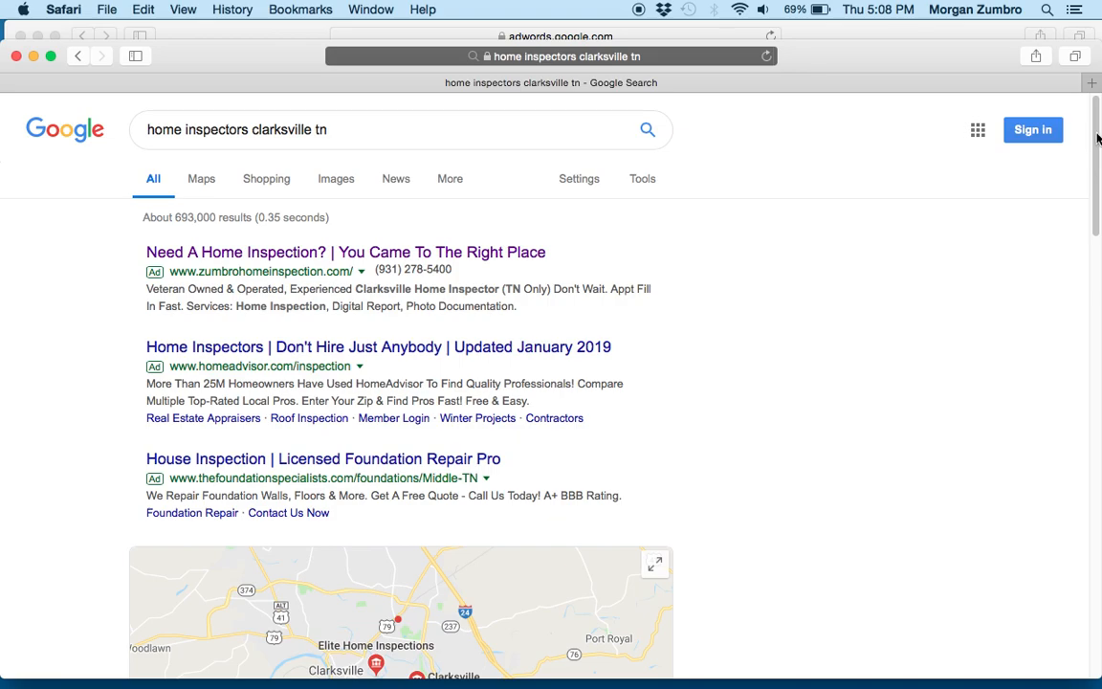
- Examine where Zumbro Home Inspection appears among the search ads, the map listings and the organic results
drag(1098, 139, 1093, 207)
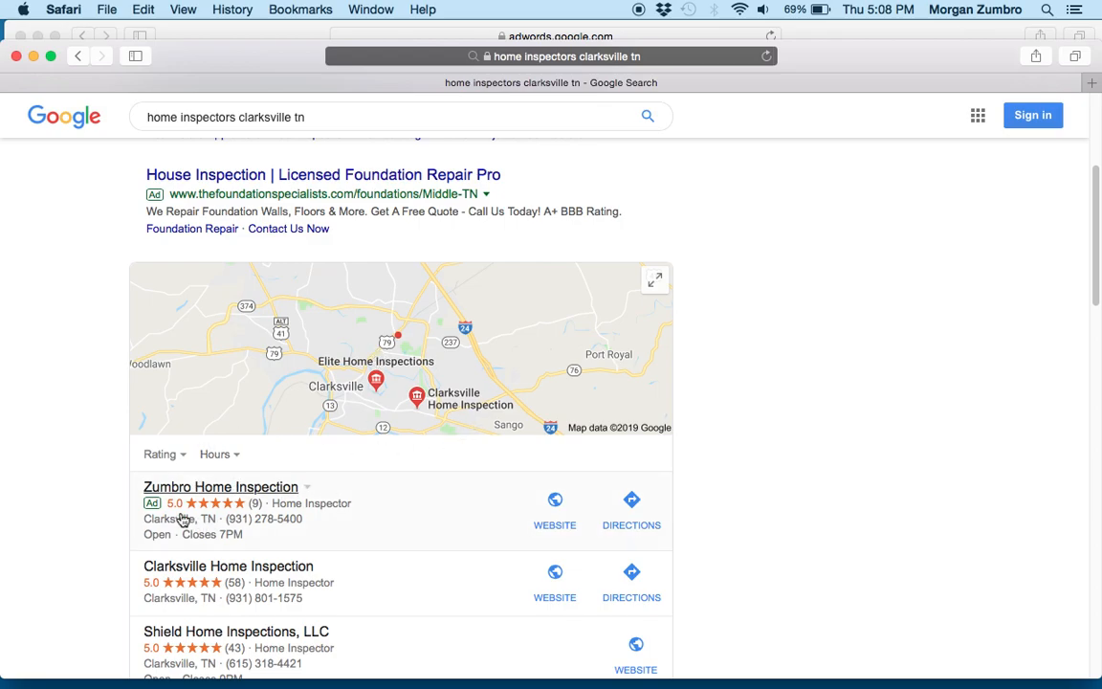
drag(1095, 214, 1093, 360)
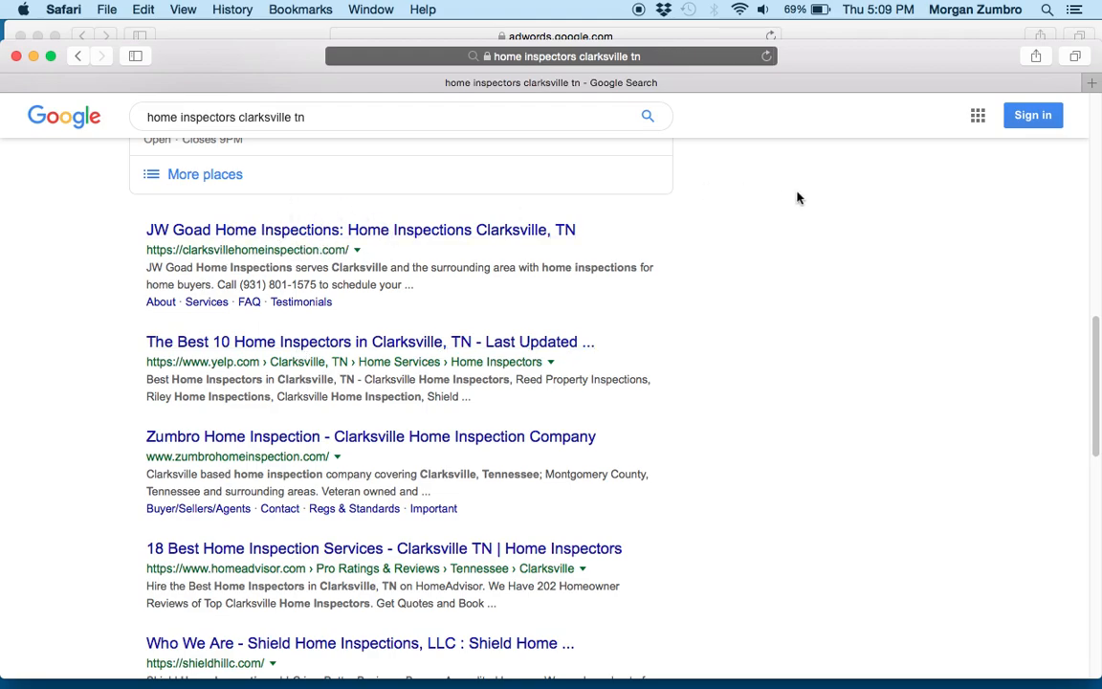
drag(1099, 366, 1093, 368)
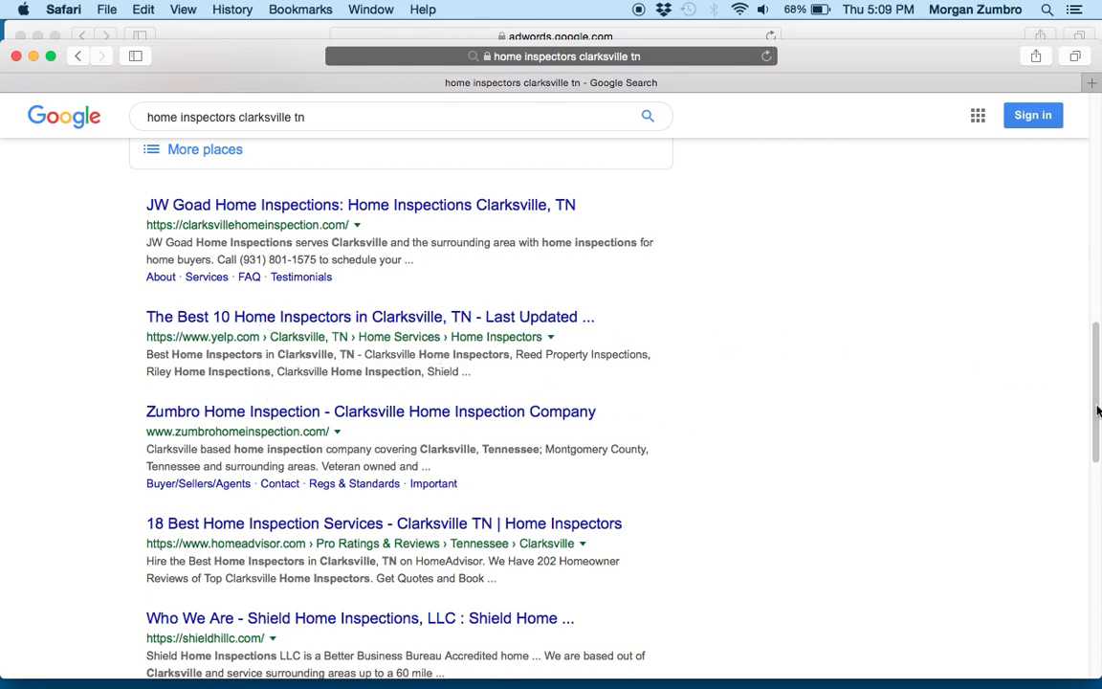
drag(1094, 405, 1090, 172)
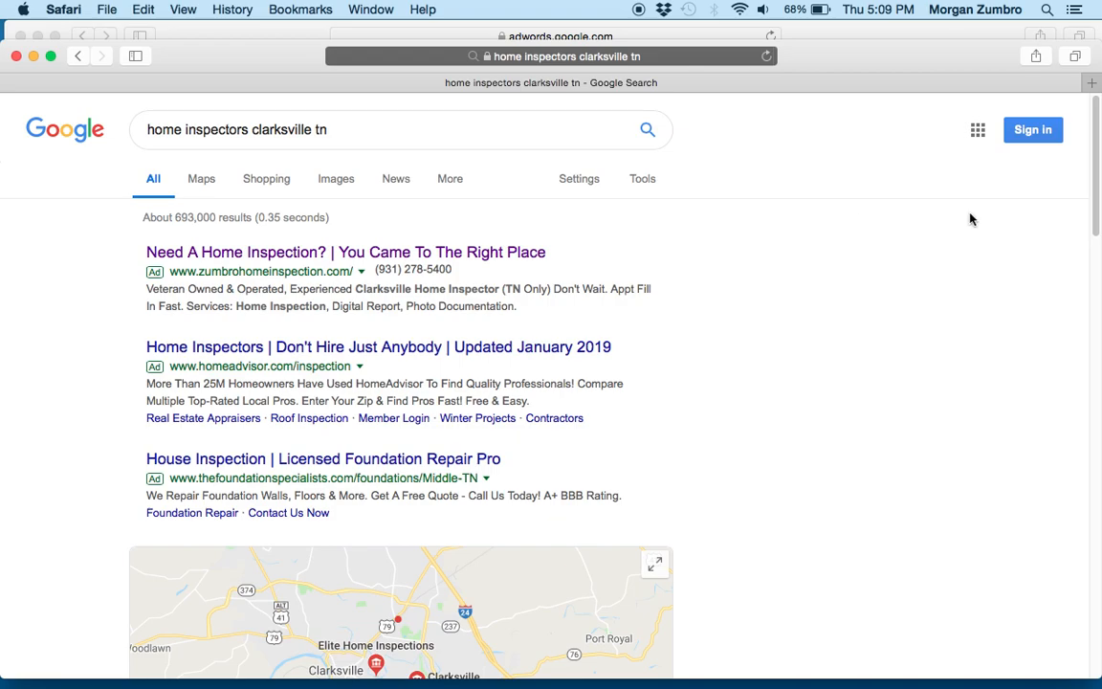
scroll(1098, 174, down, 4)
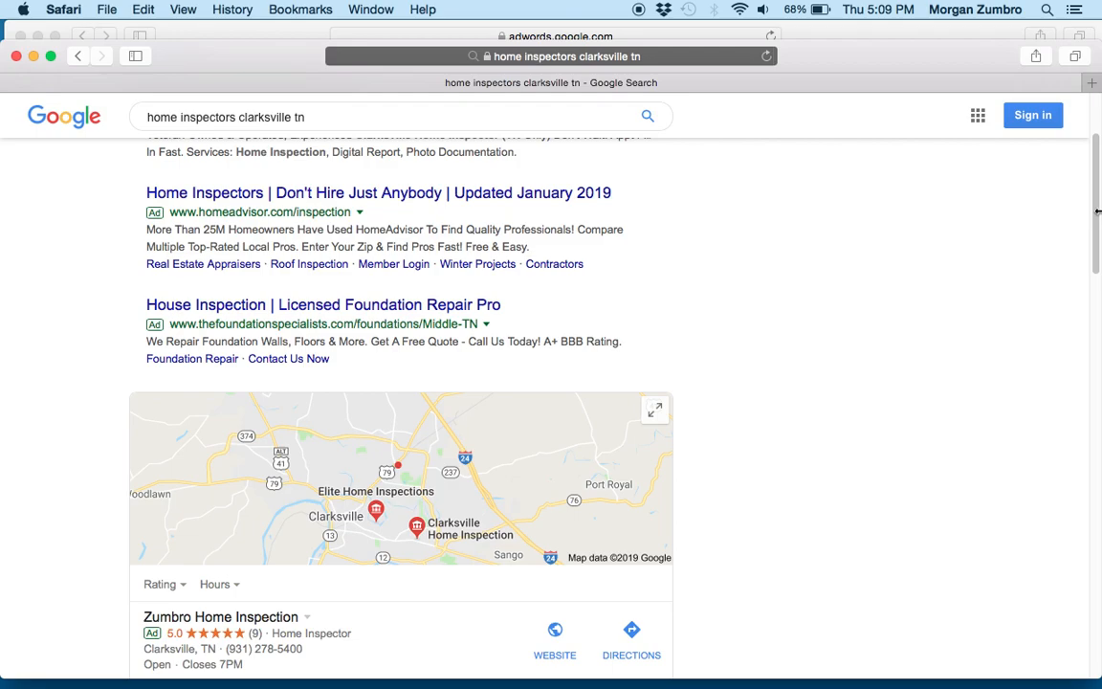
scroll(1097, 208, up, 5)
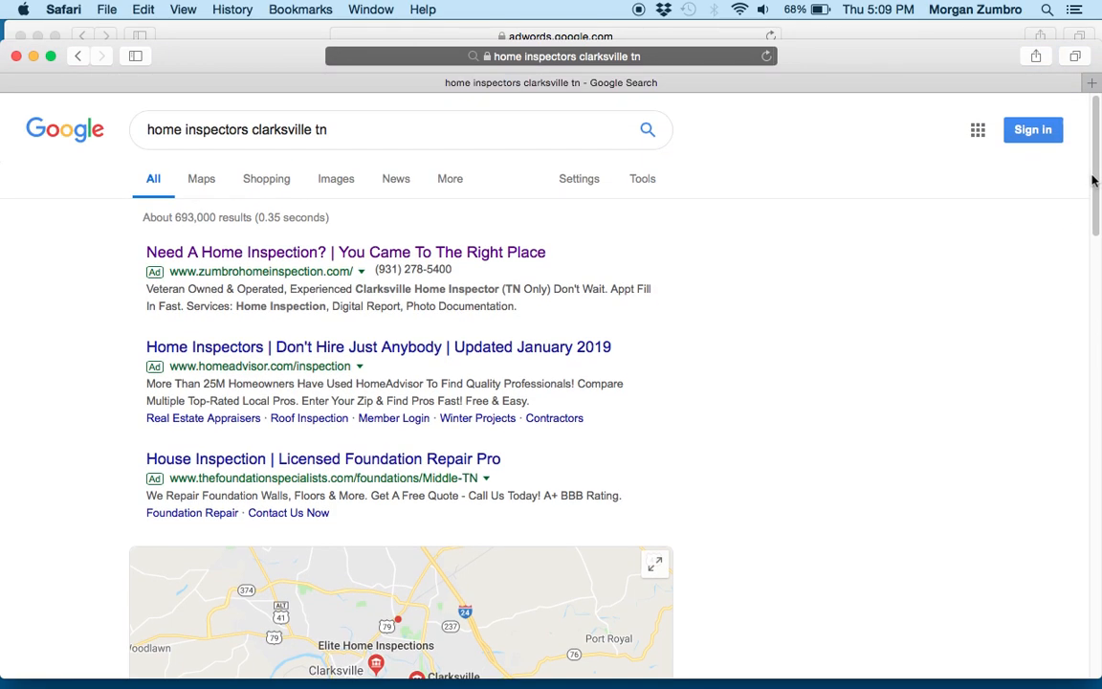